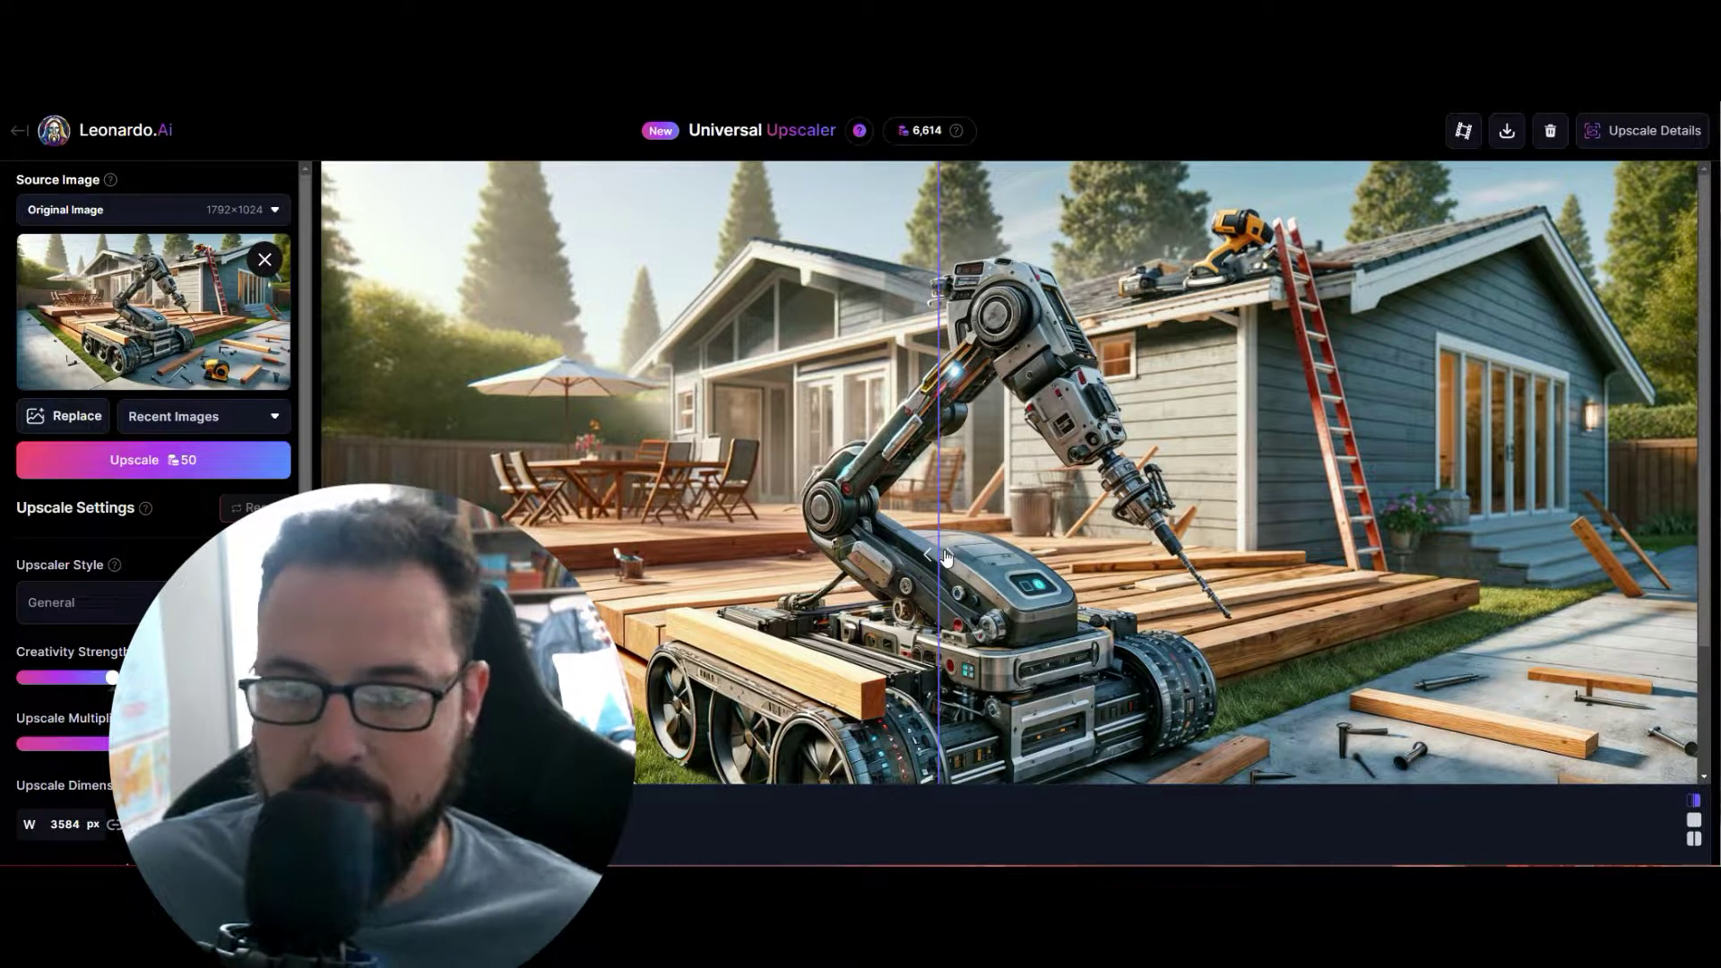
Sweep the before/after split across the robot deck upscale and back to compare it with the original.
left_click_drag(946, 556, 1576, 558)
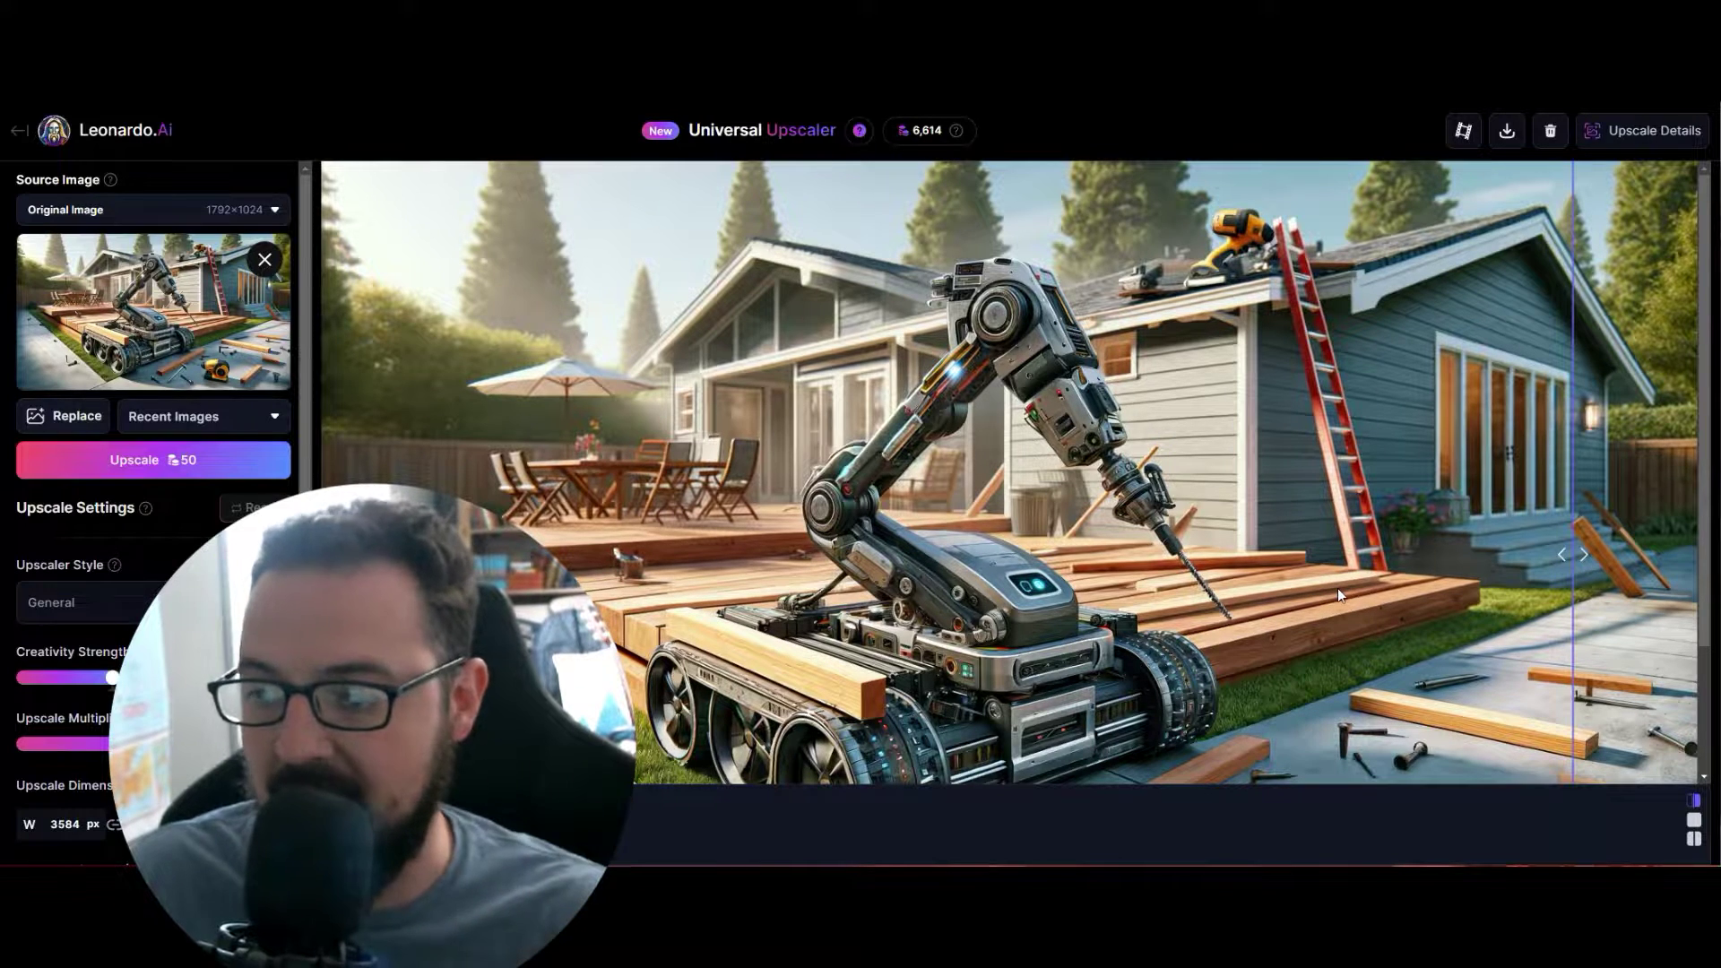
left_click_drag(1575, 555, 323, 499)
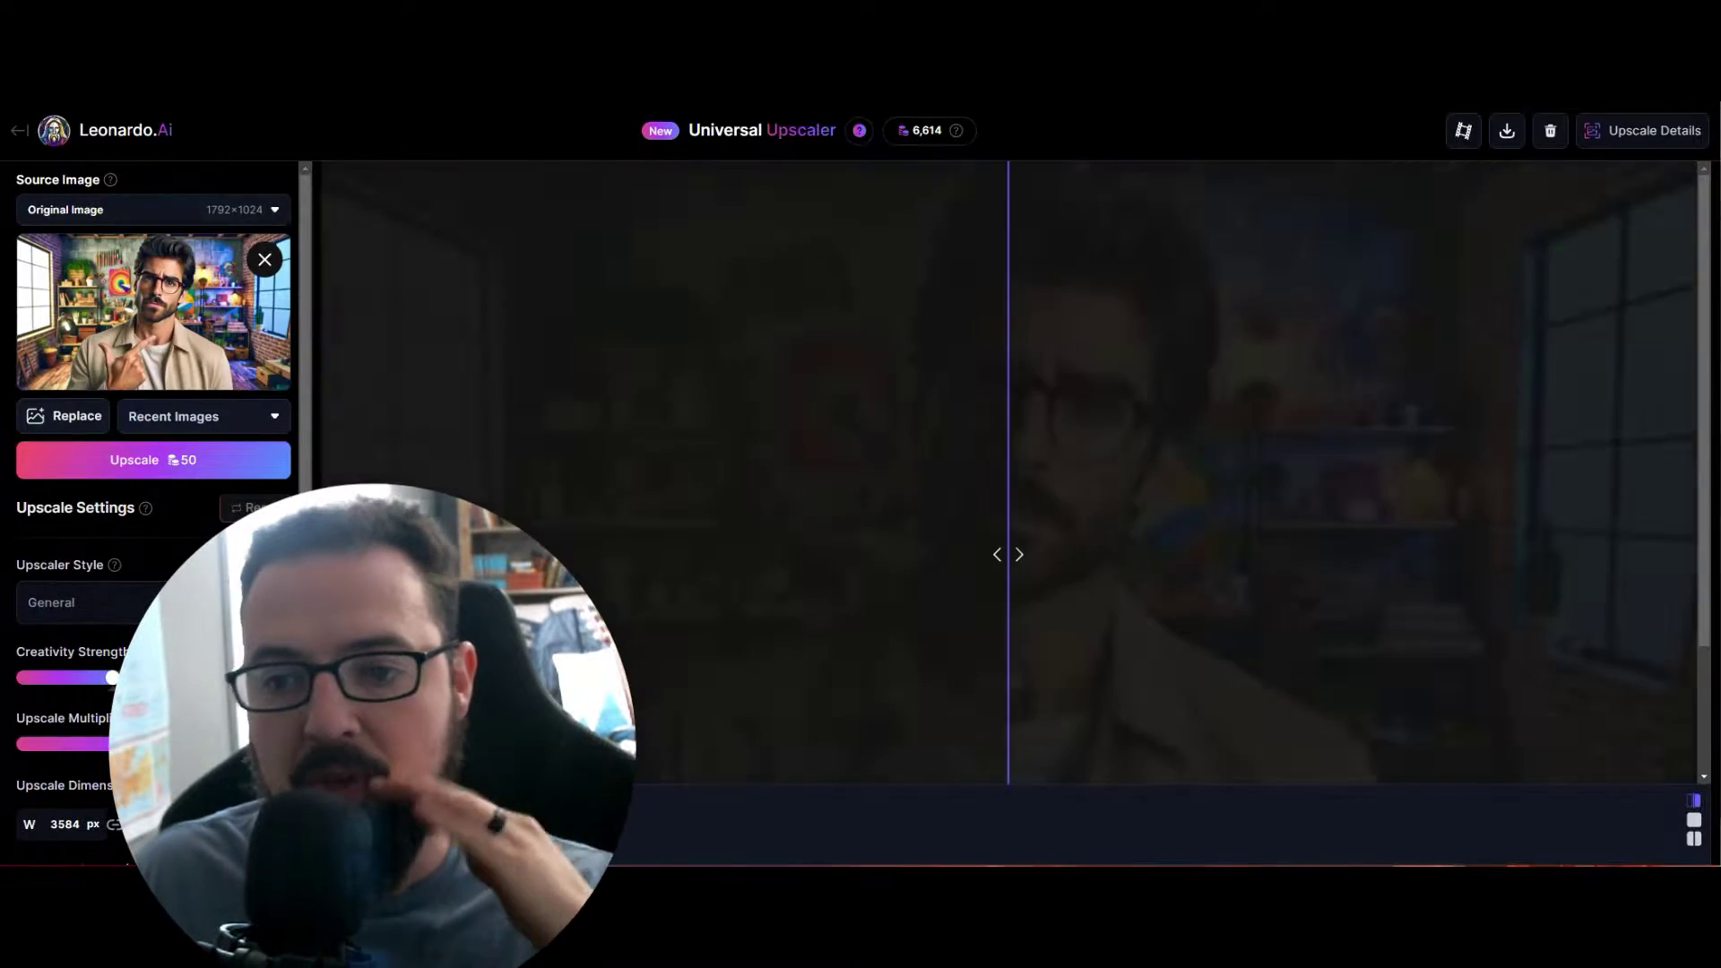
Move the before/after split over the colourful-room portrait upscale.
left_click(1008, 554)
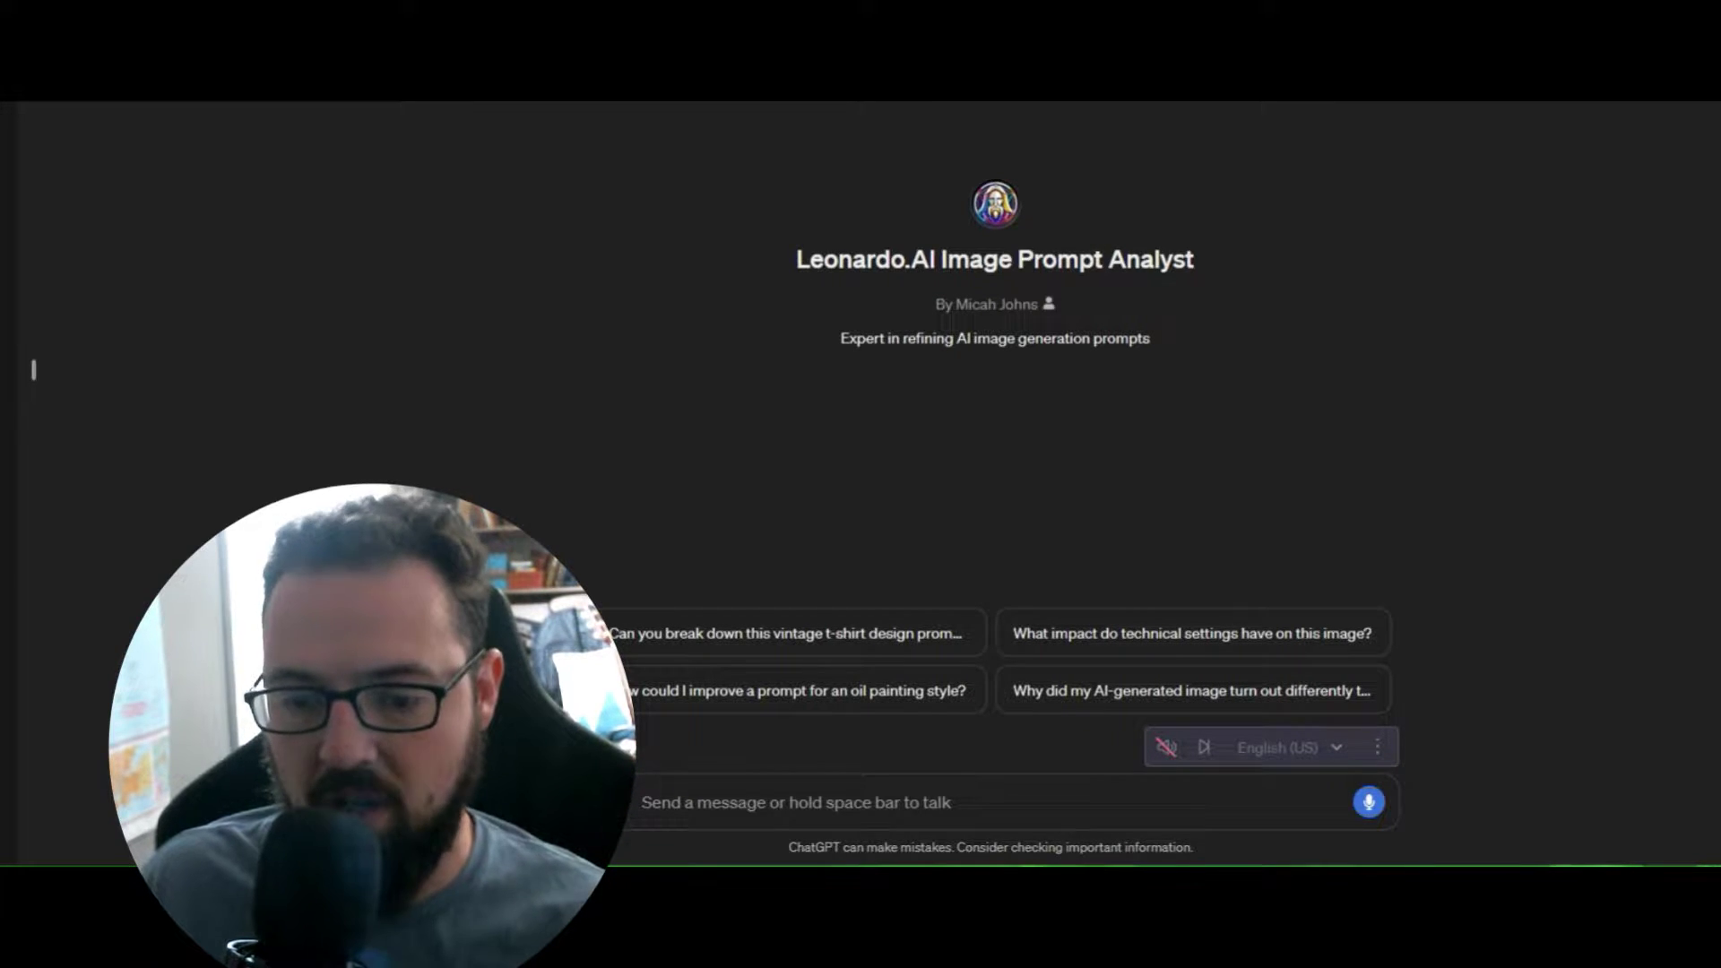
Draft a request for 10 prompts: blonde rider holding a helmet, different poses, red bike, sunny mountains.
left_click(756, 796)
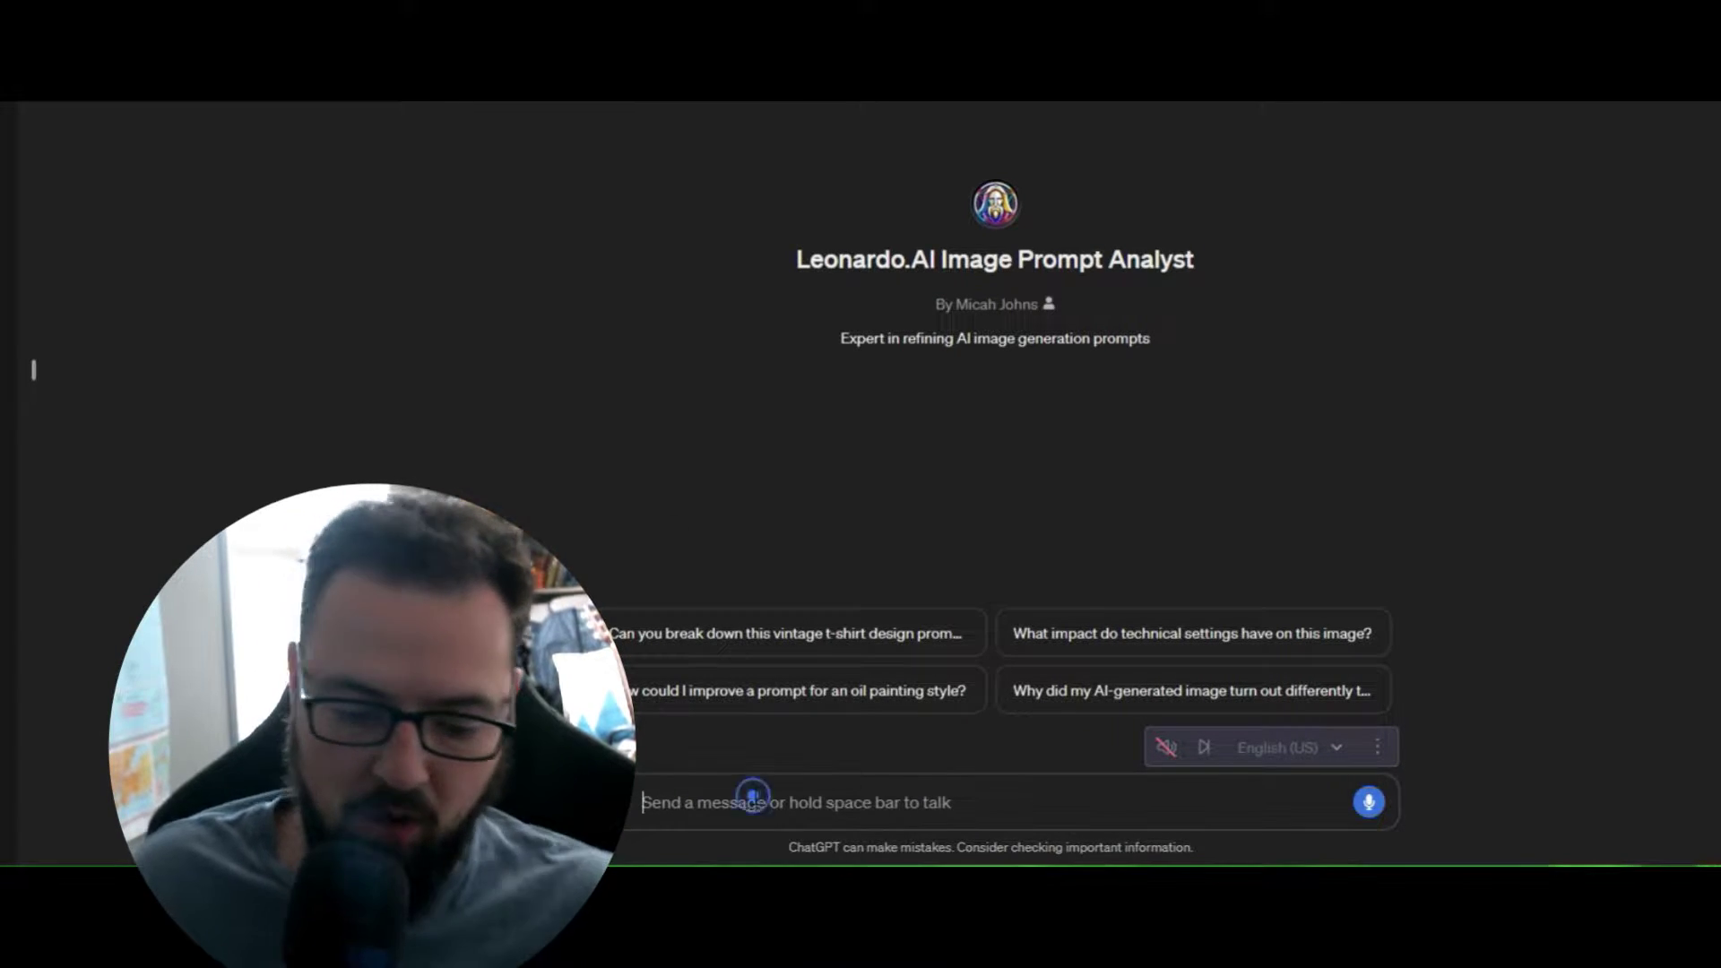
type("Make me ")
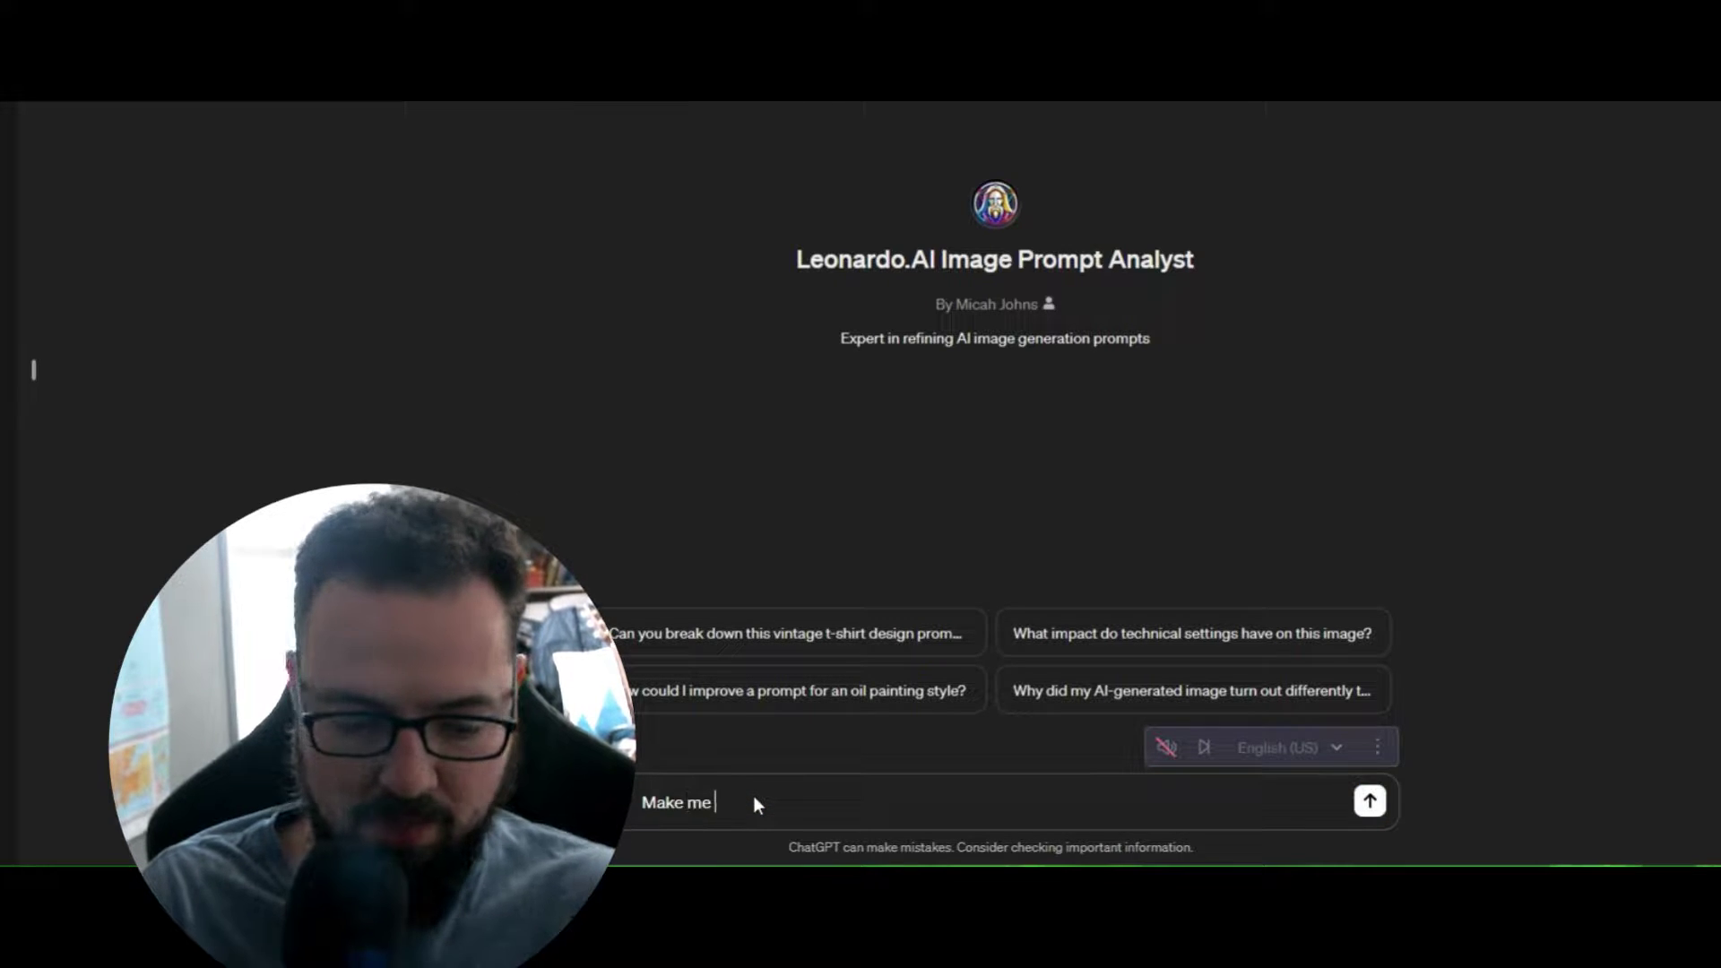
type("10 prompt")
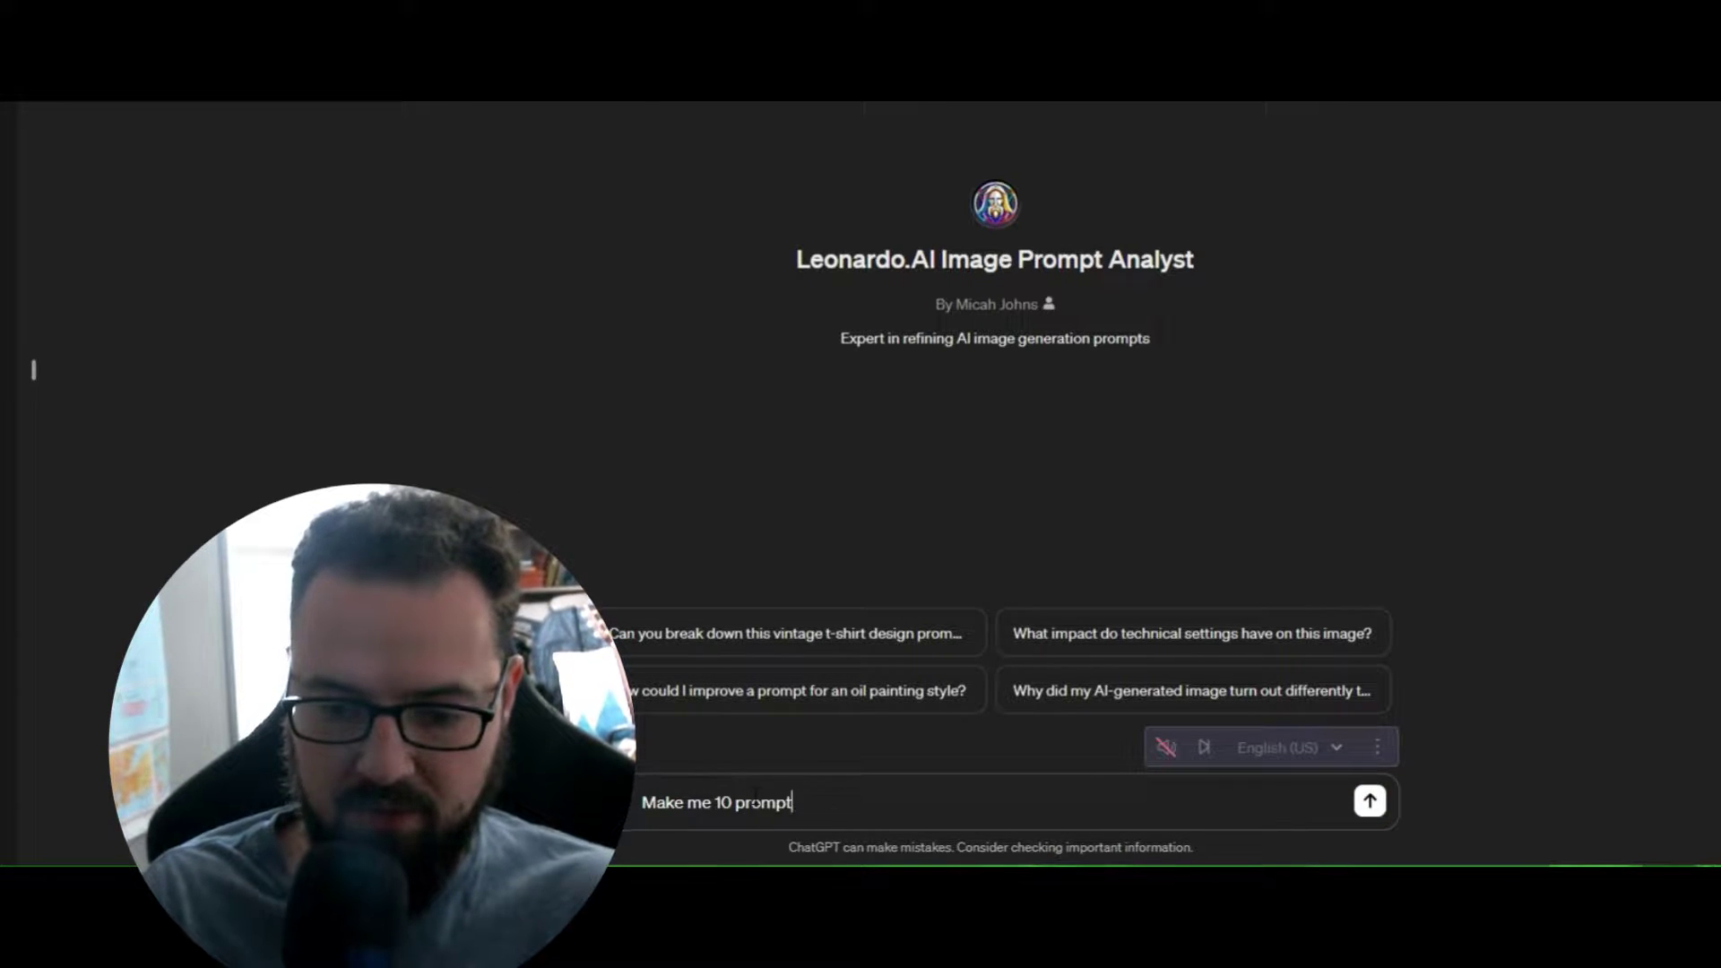
type("s that represe")
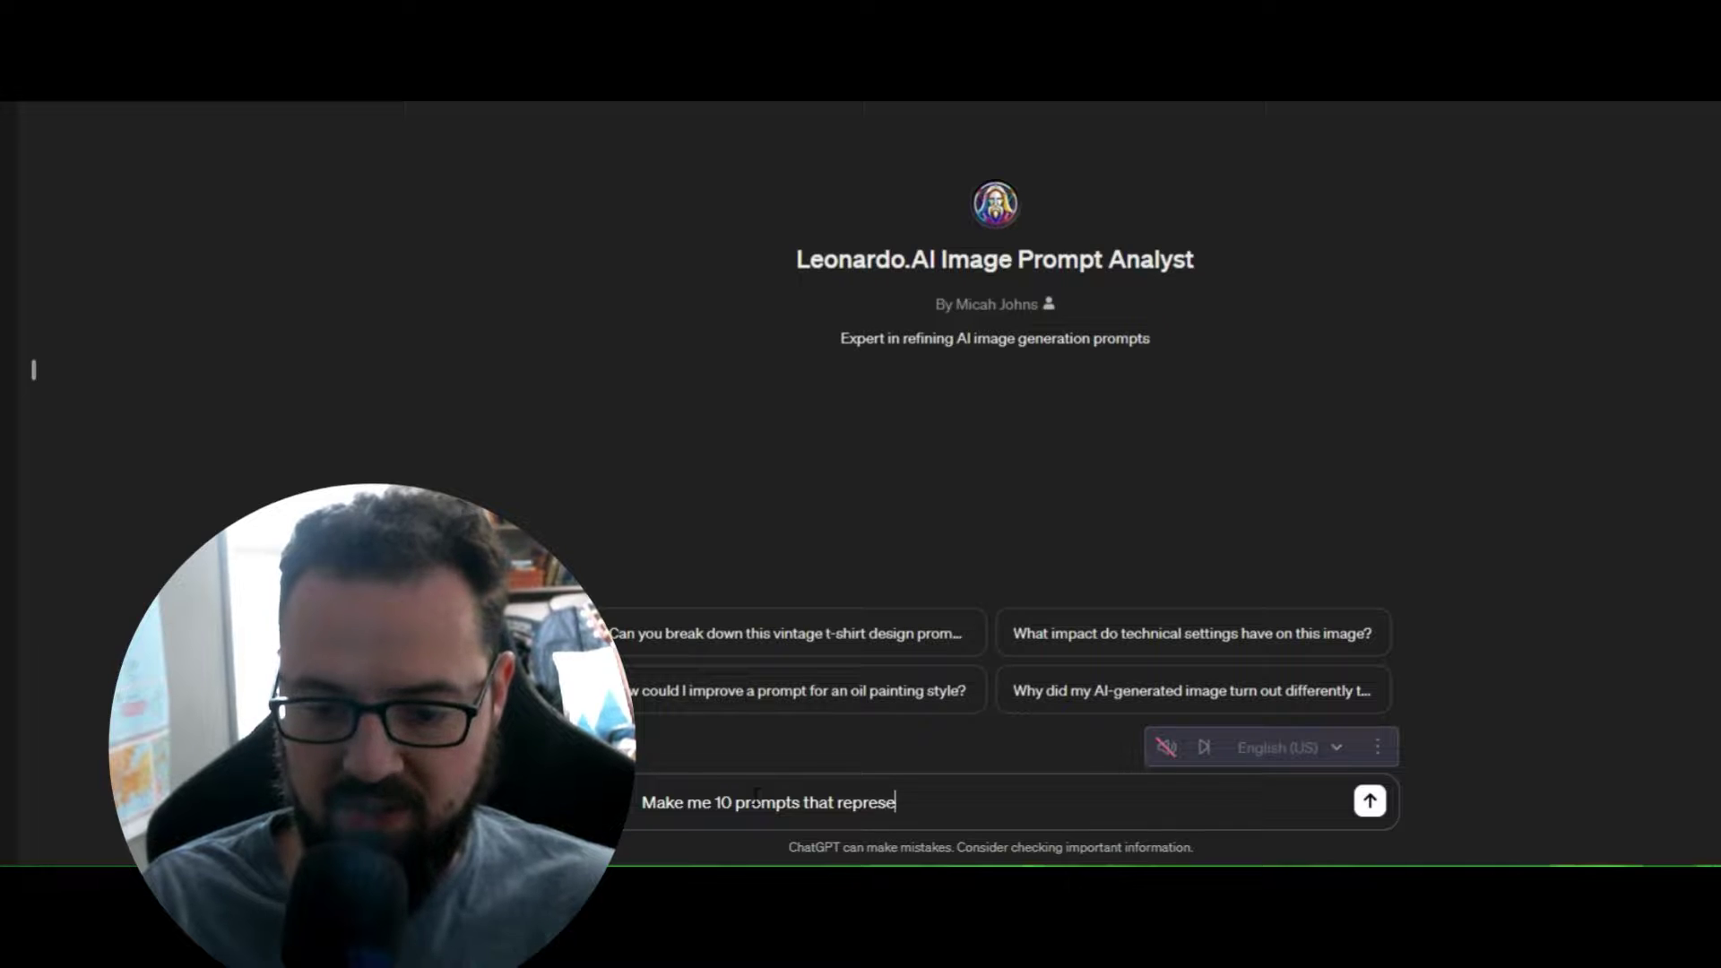
type("nt a female m")
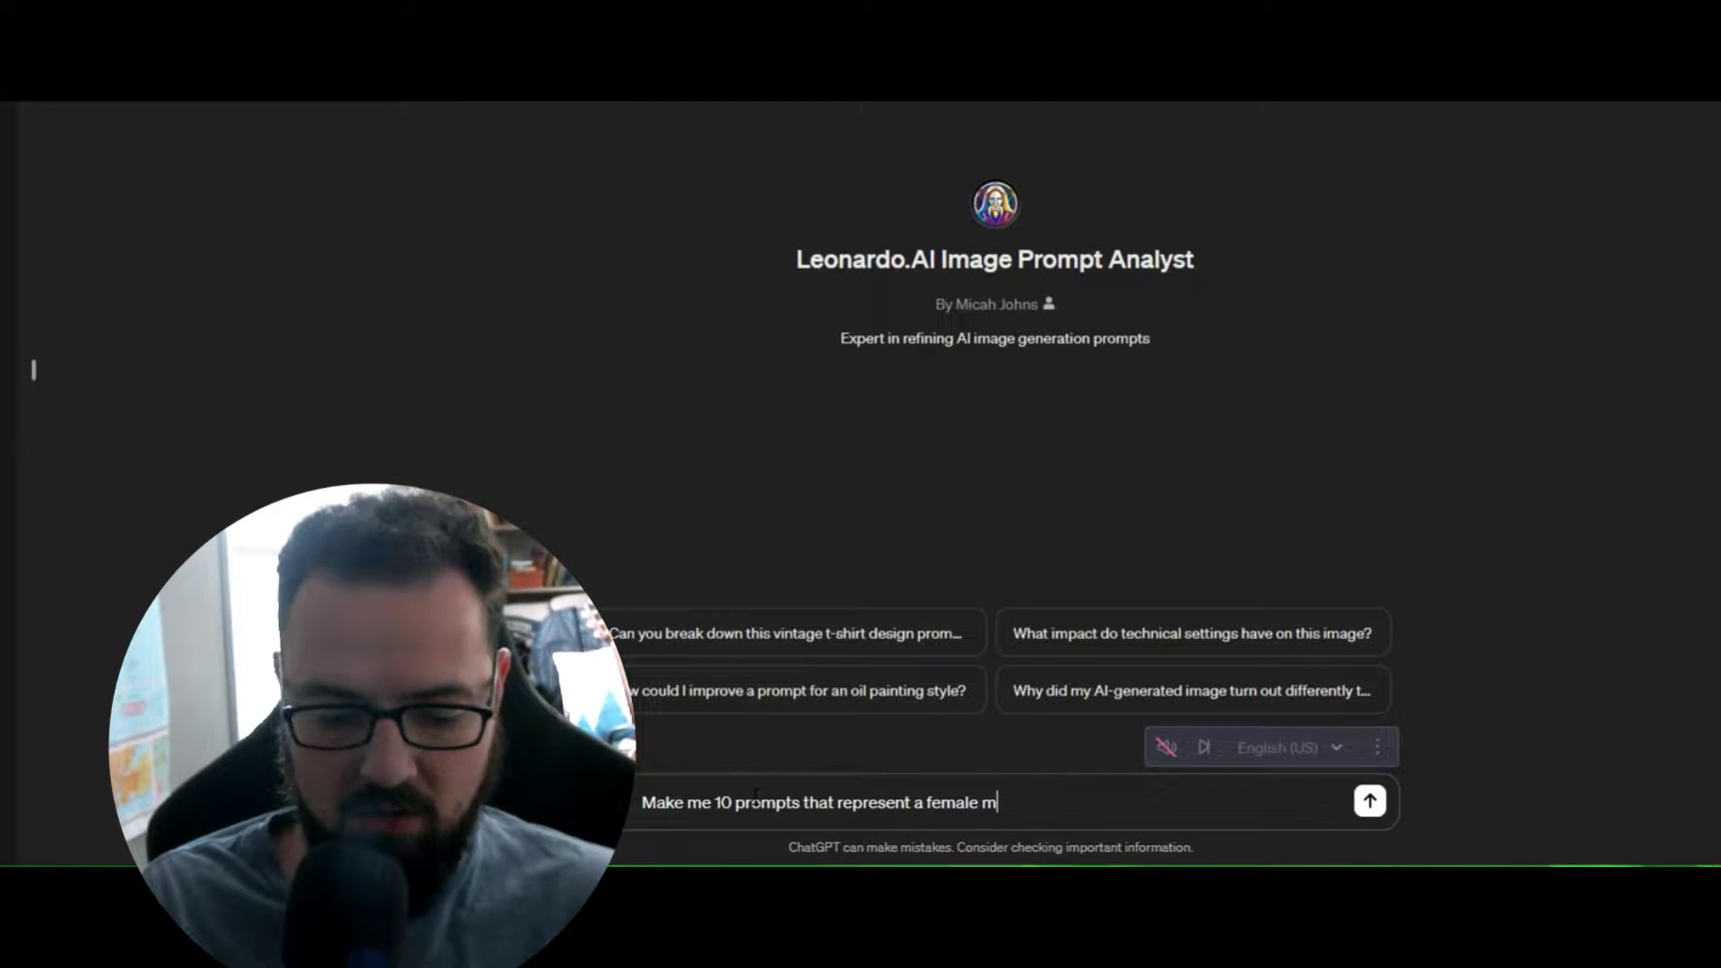
type("otorcycle rider")
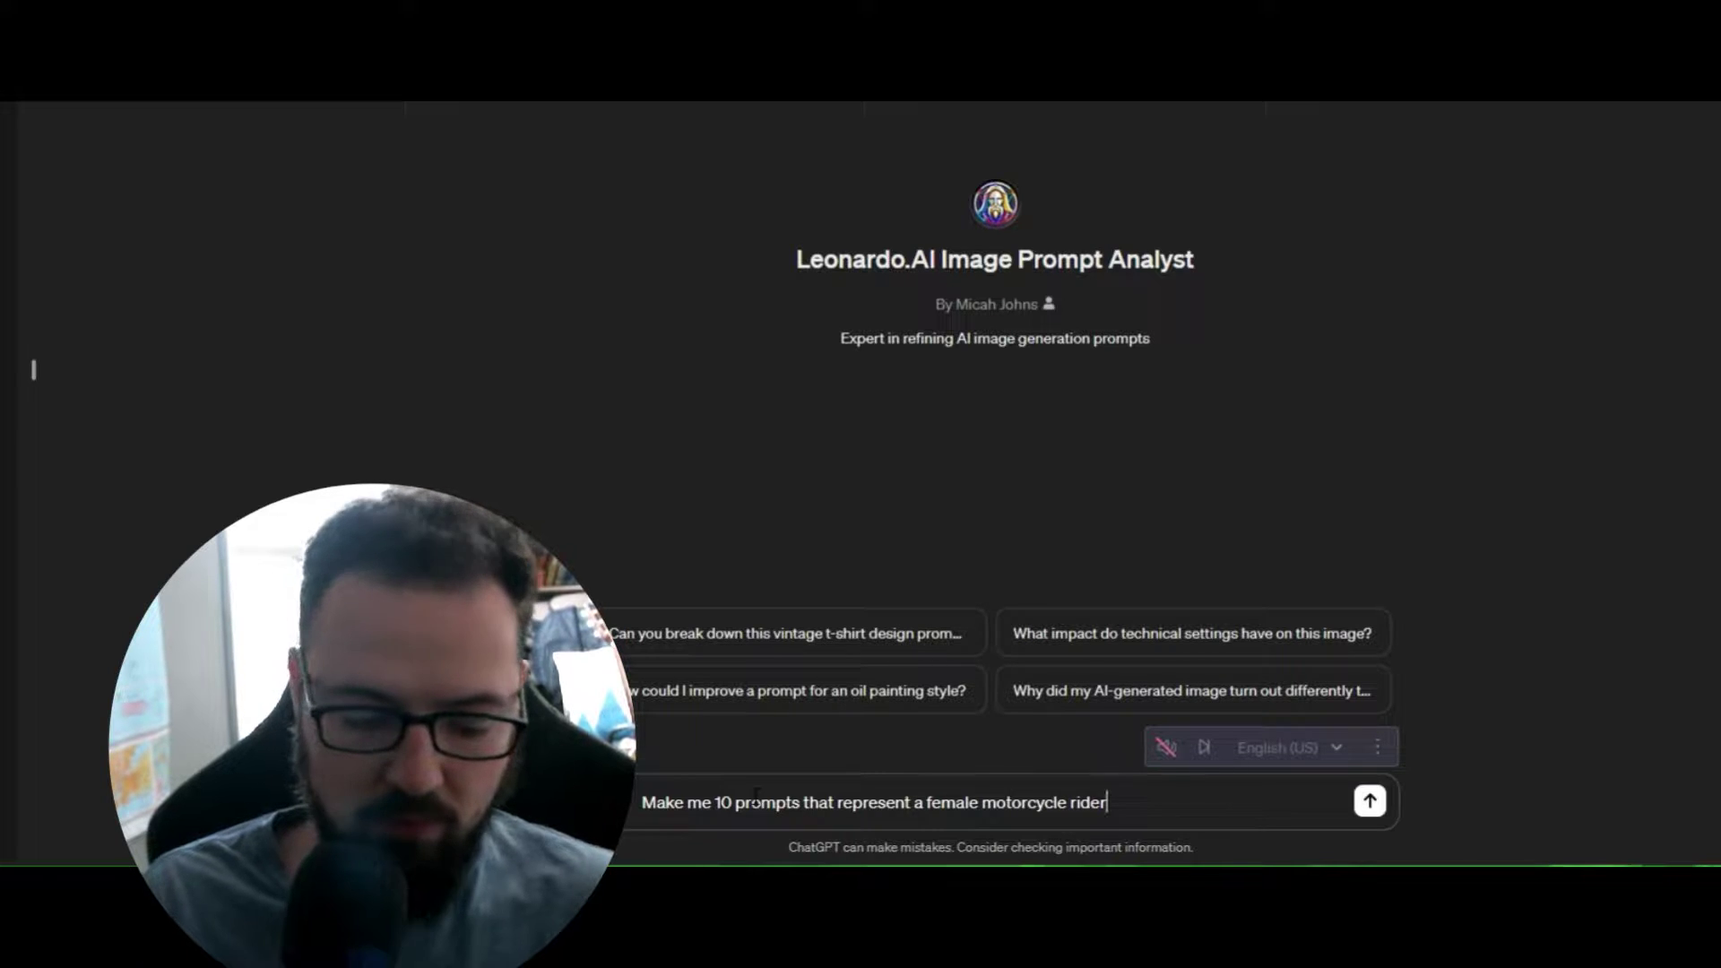
type("swearin")
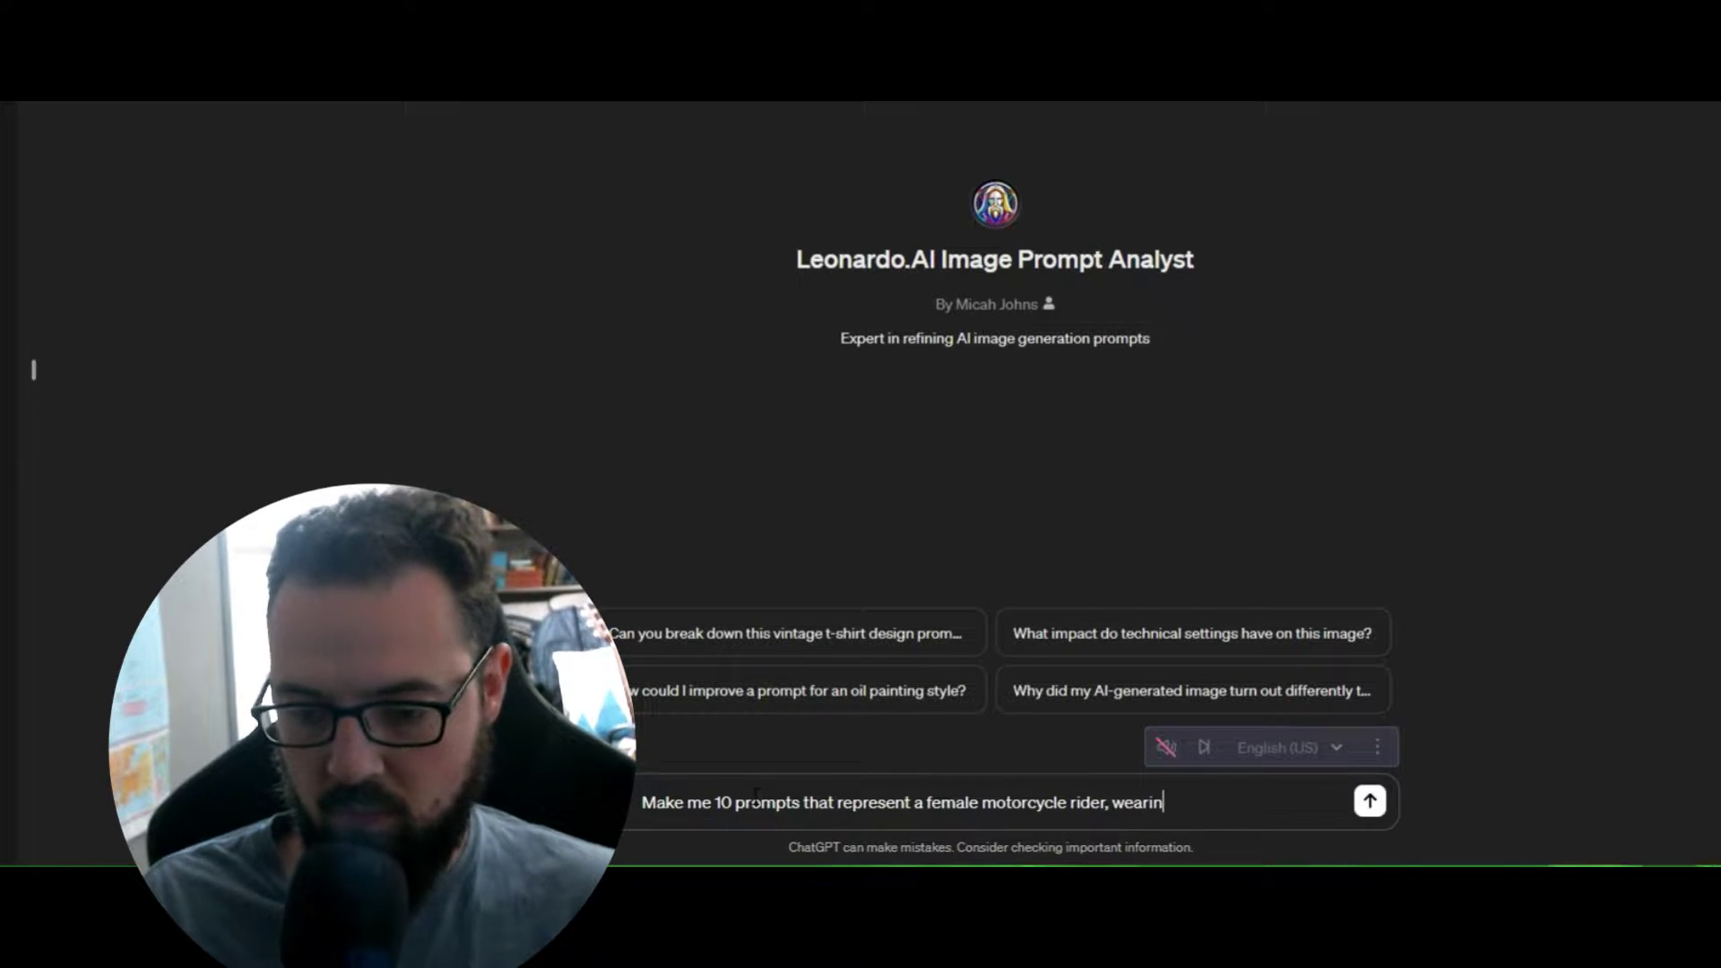
type("g a heale")
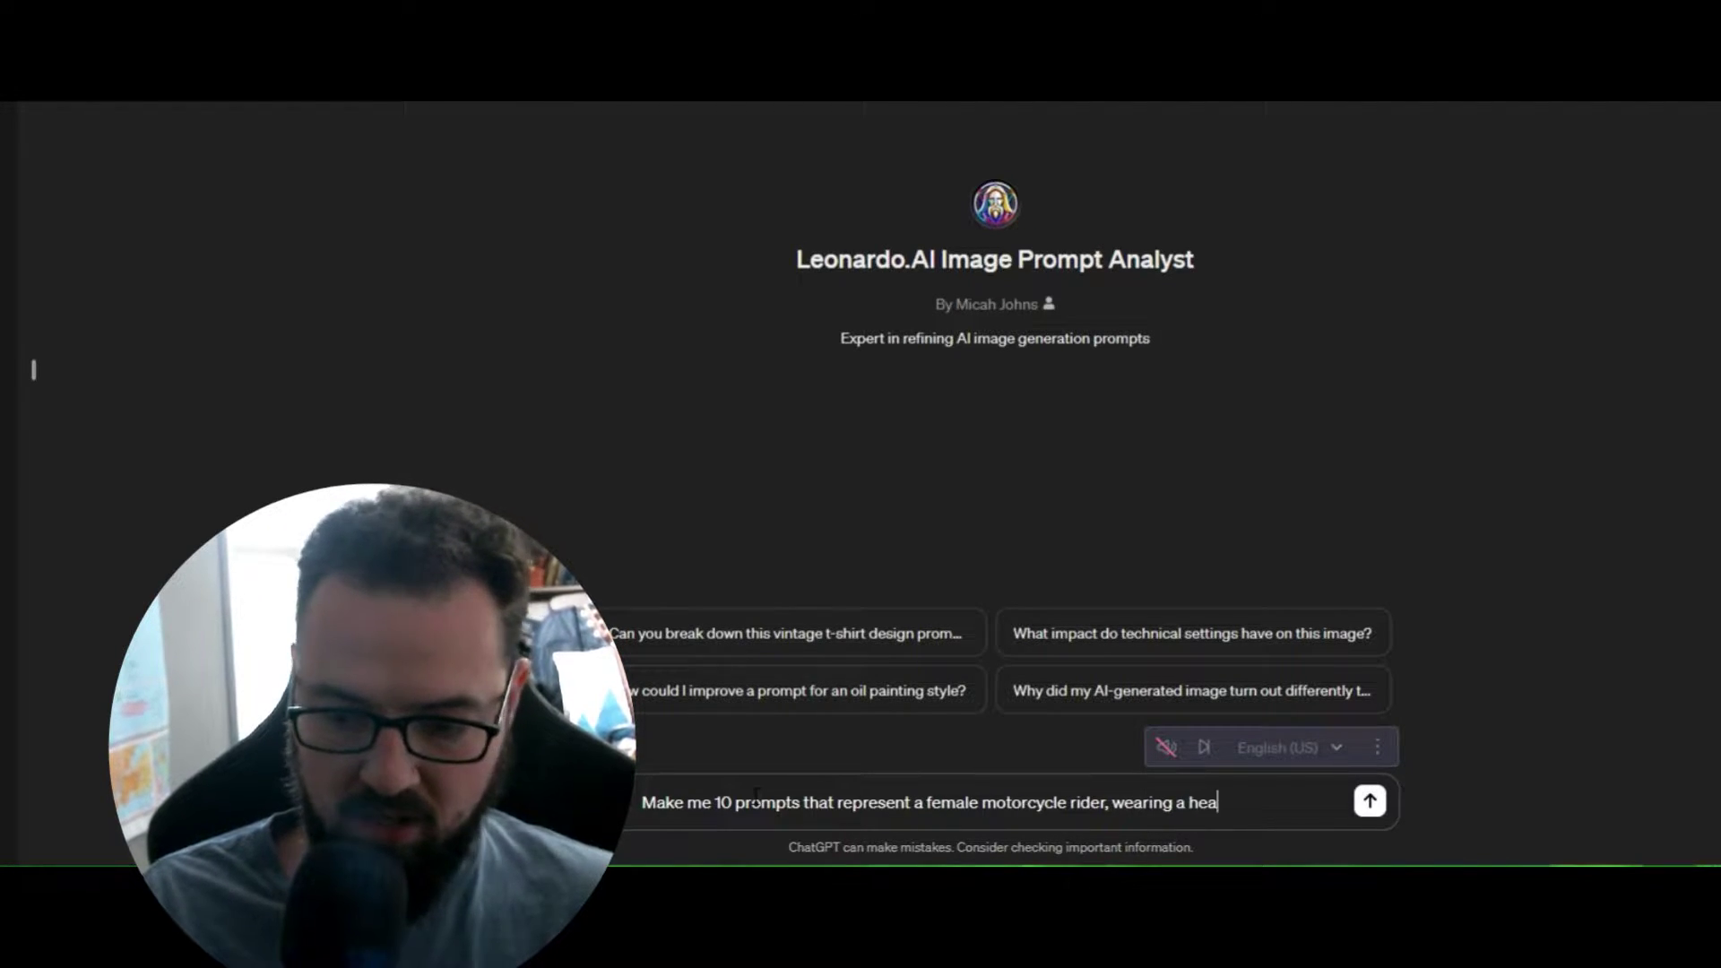
key("BackSpace")
key("BackSpace")
type("met")
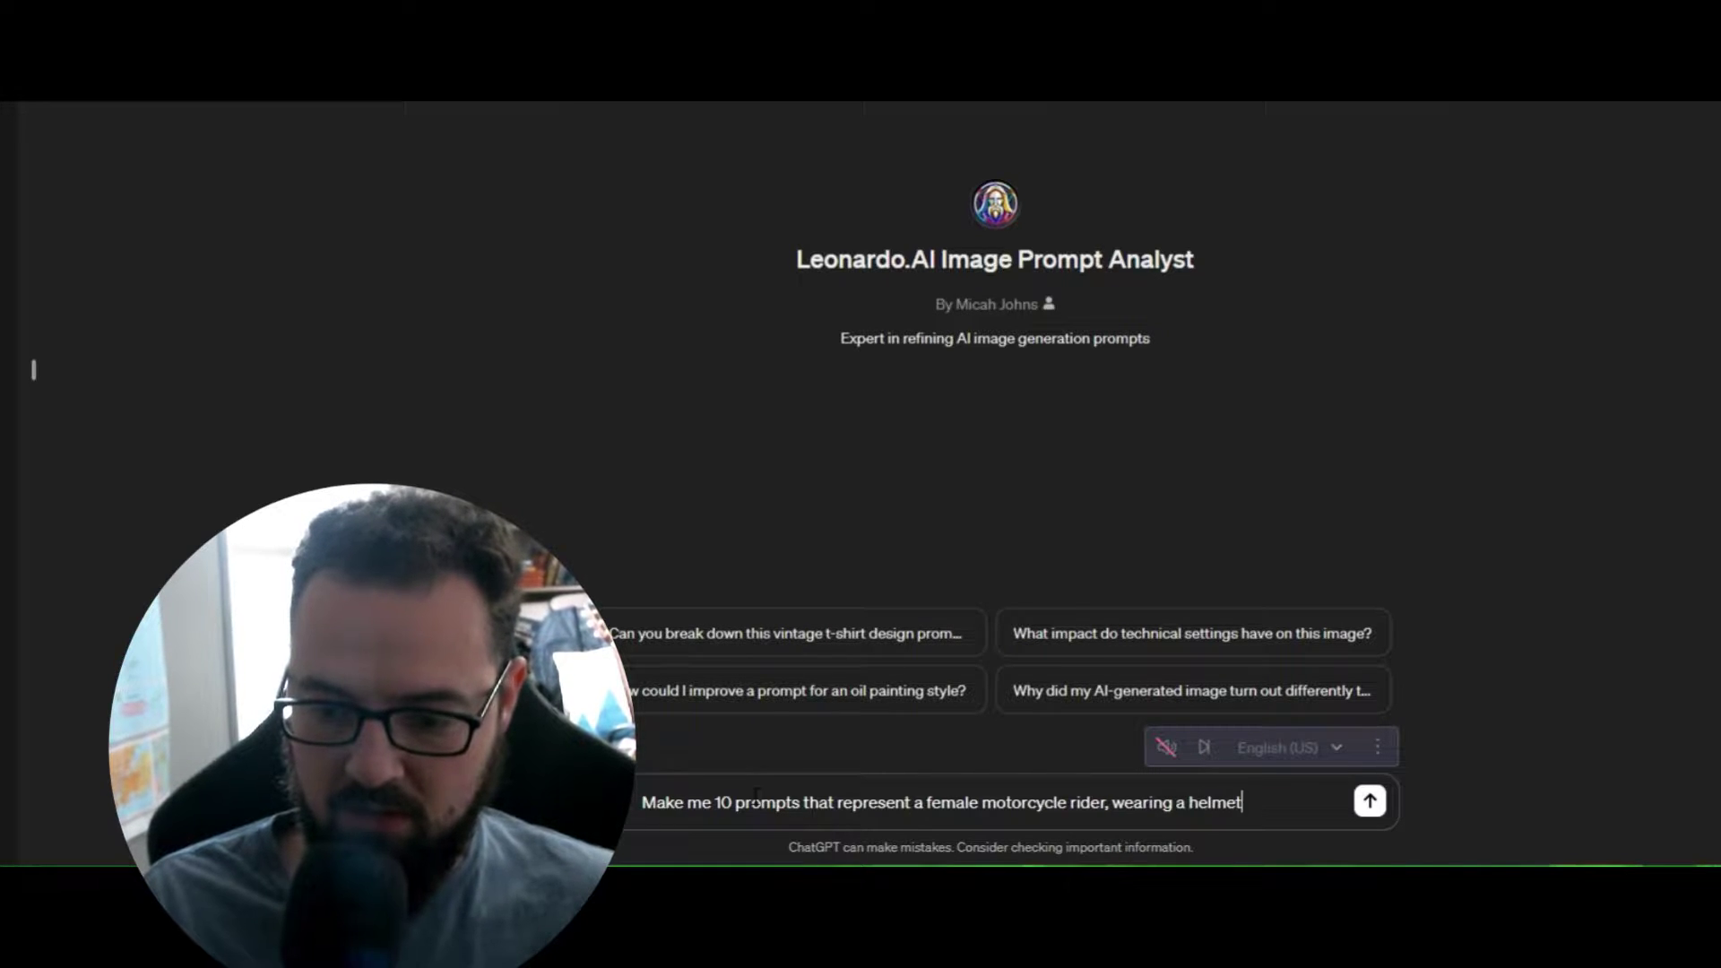
type(", holding a helm")
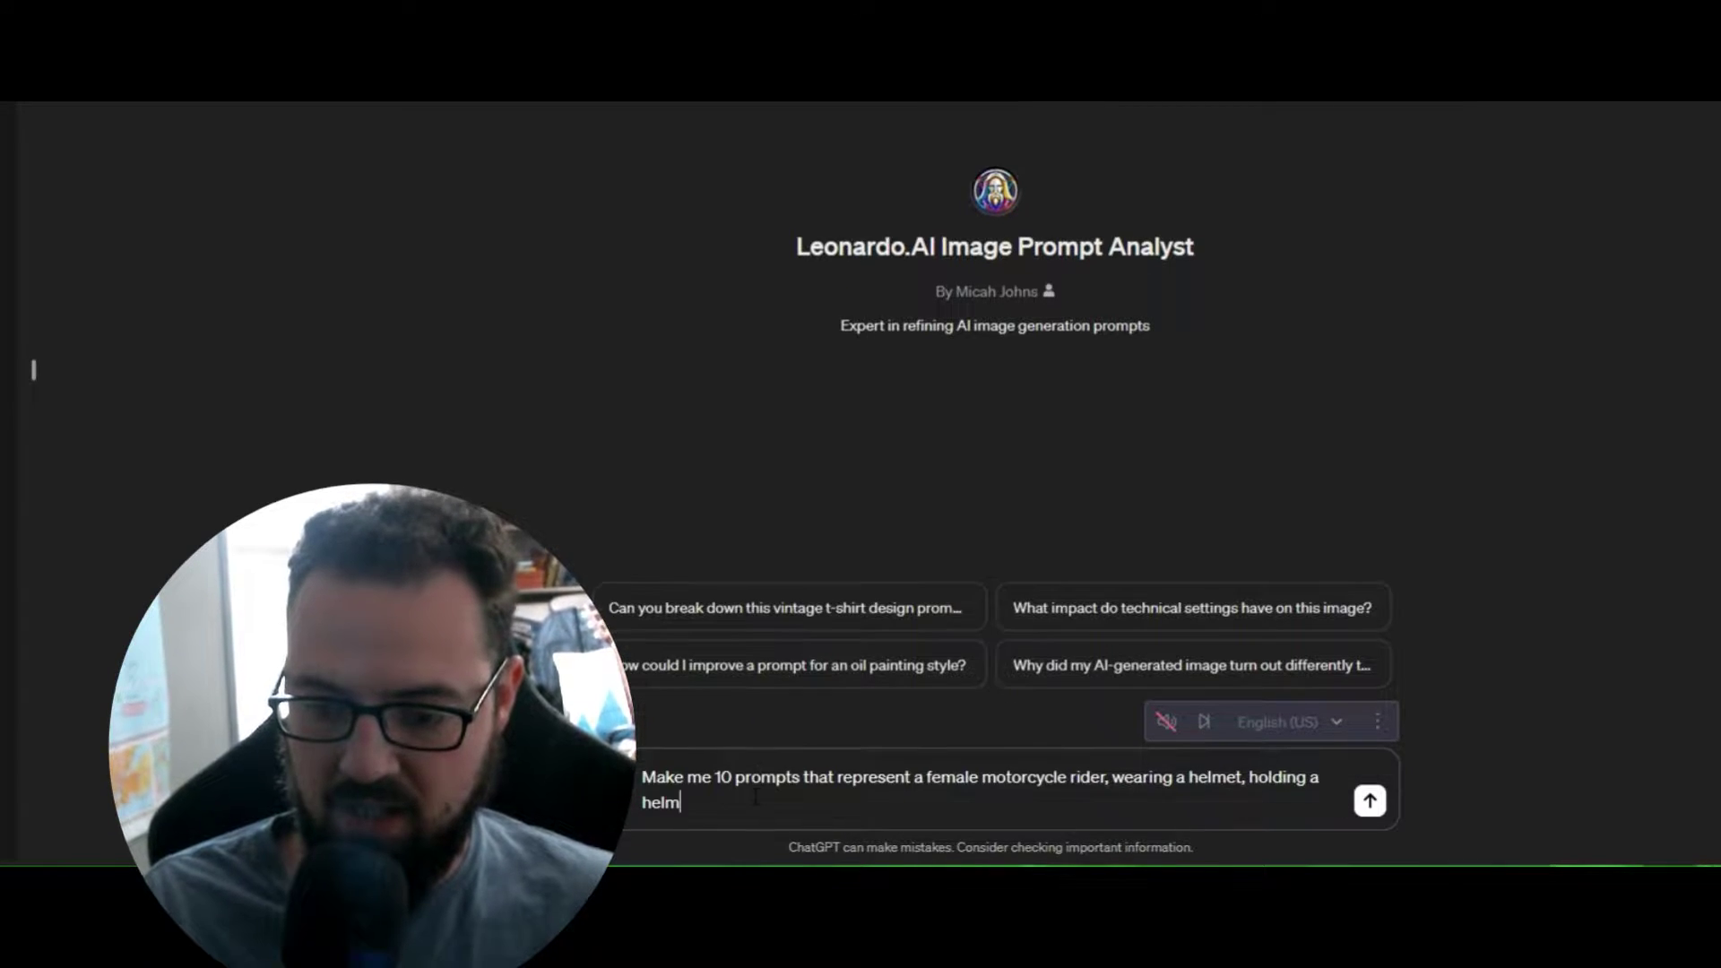
type("et, differ")
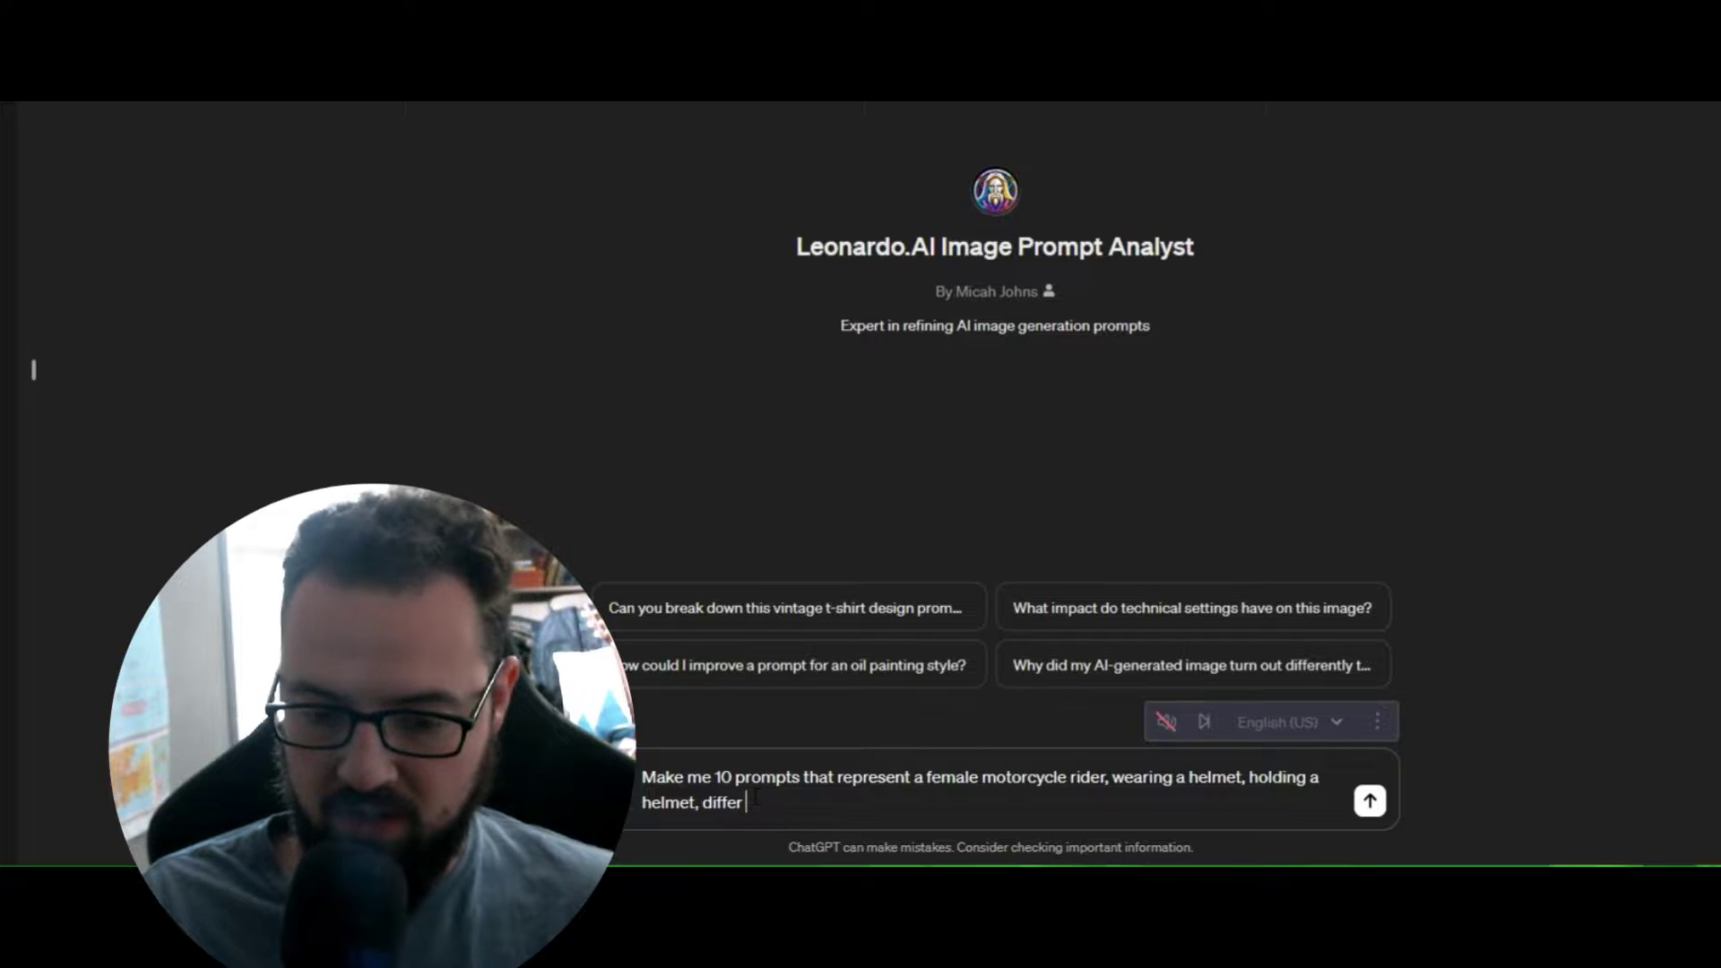
type("ent")
key("BackSpace")
type("ent poses,")
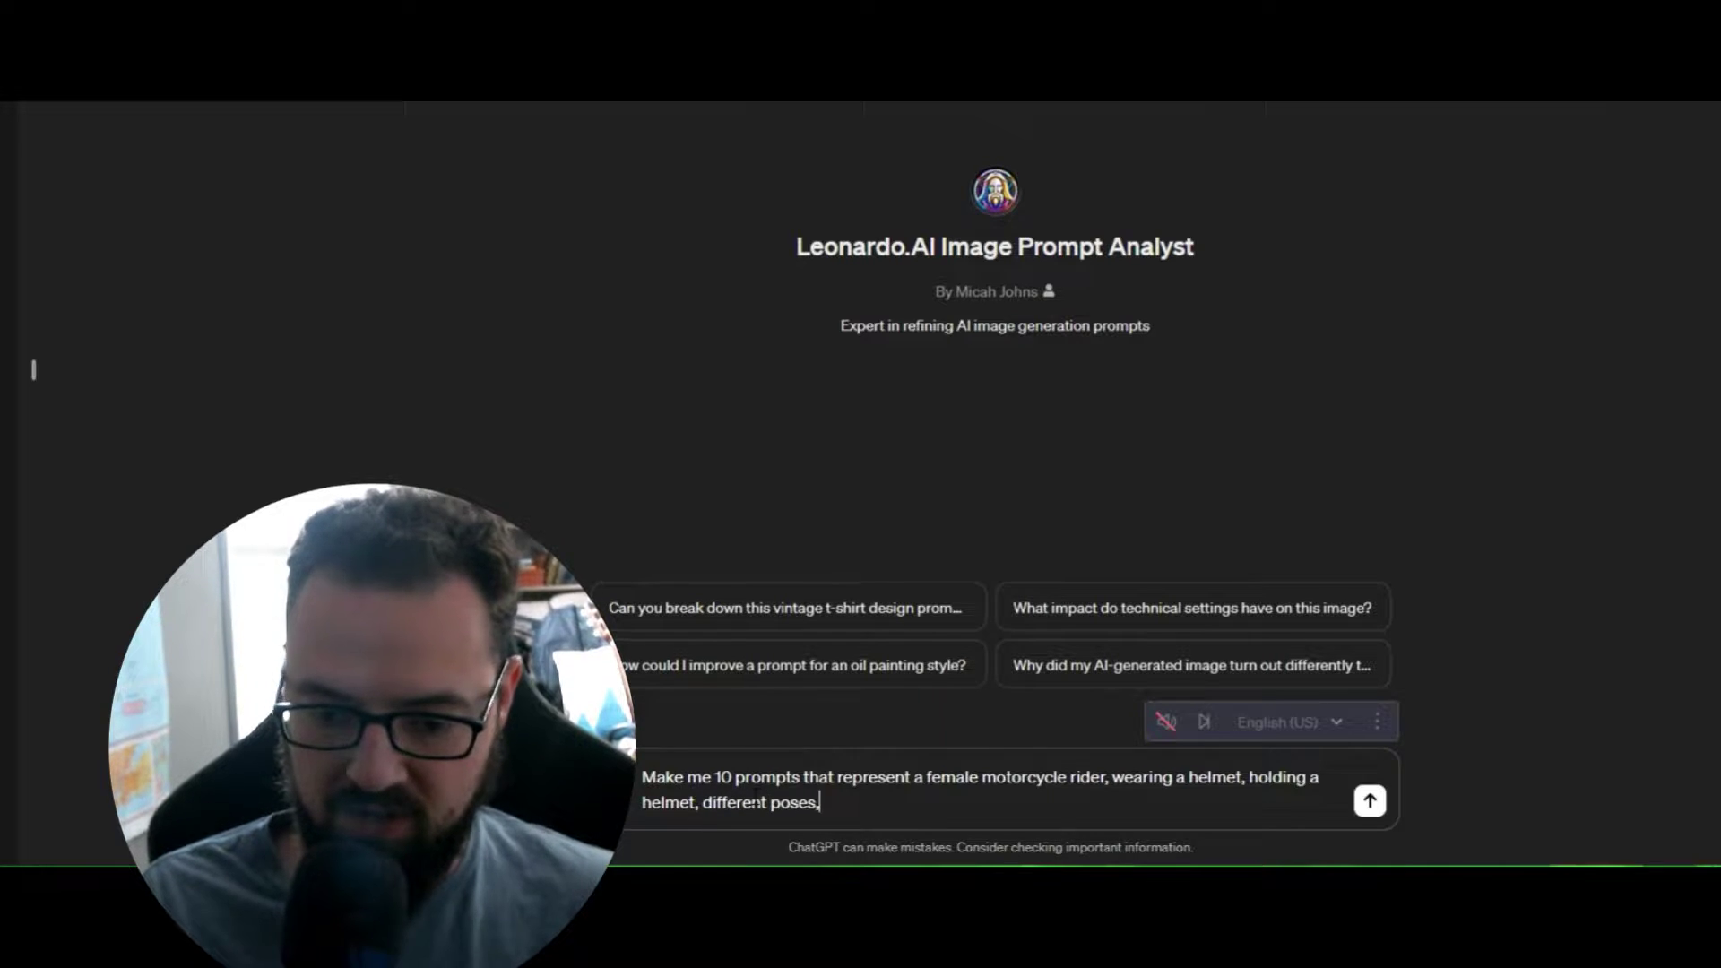
type(" same char")
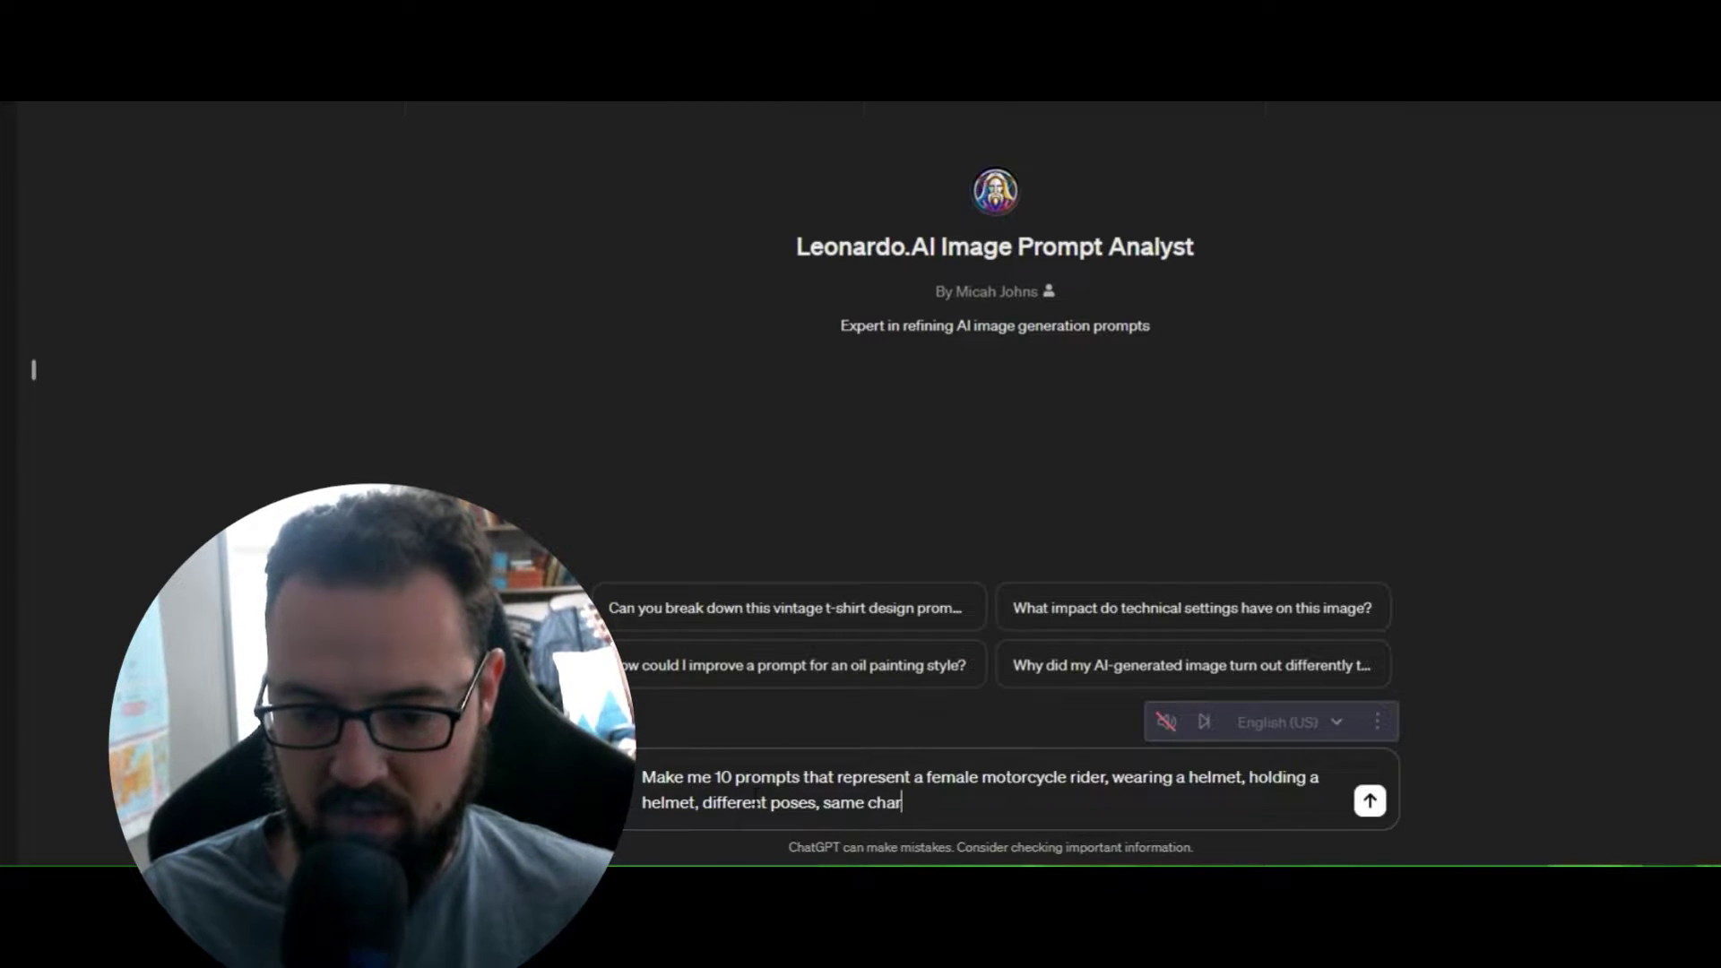
type("ater, blonde,")
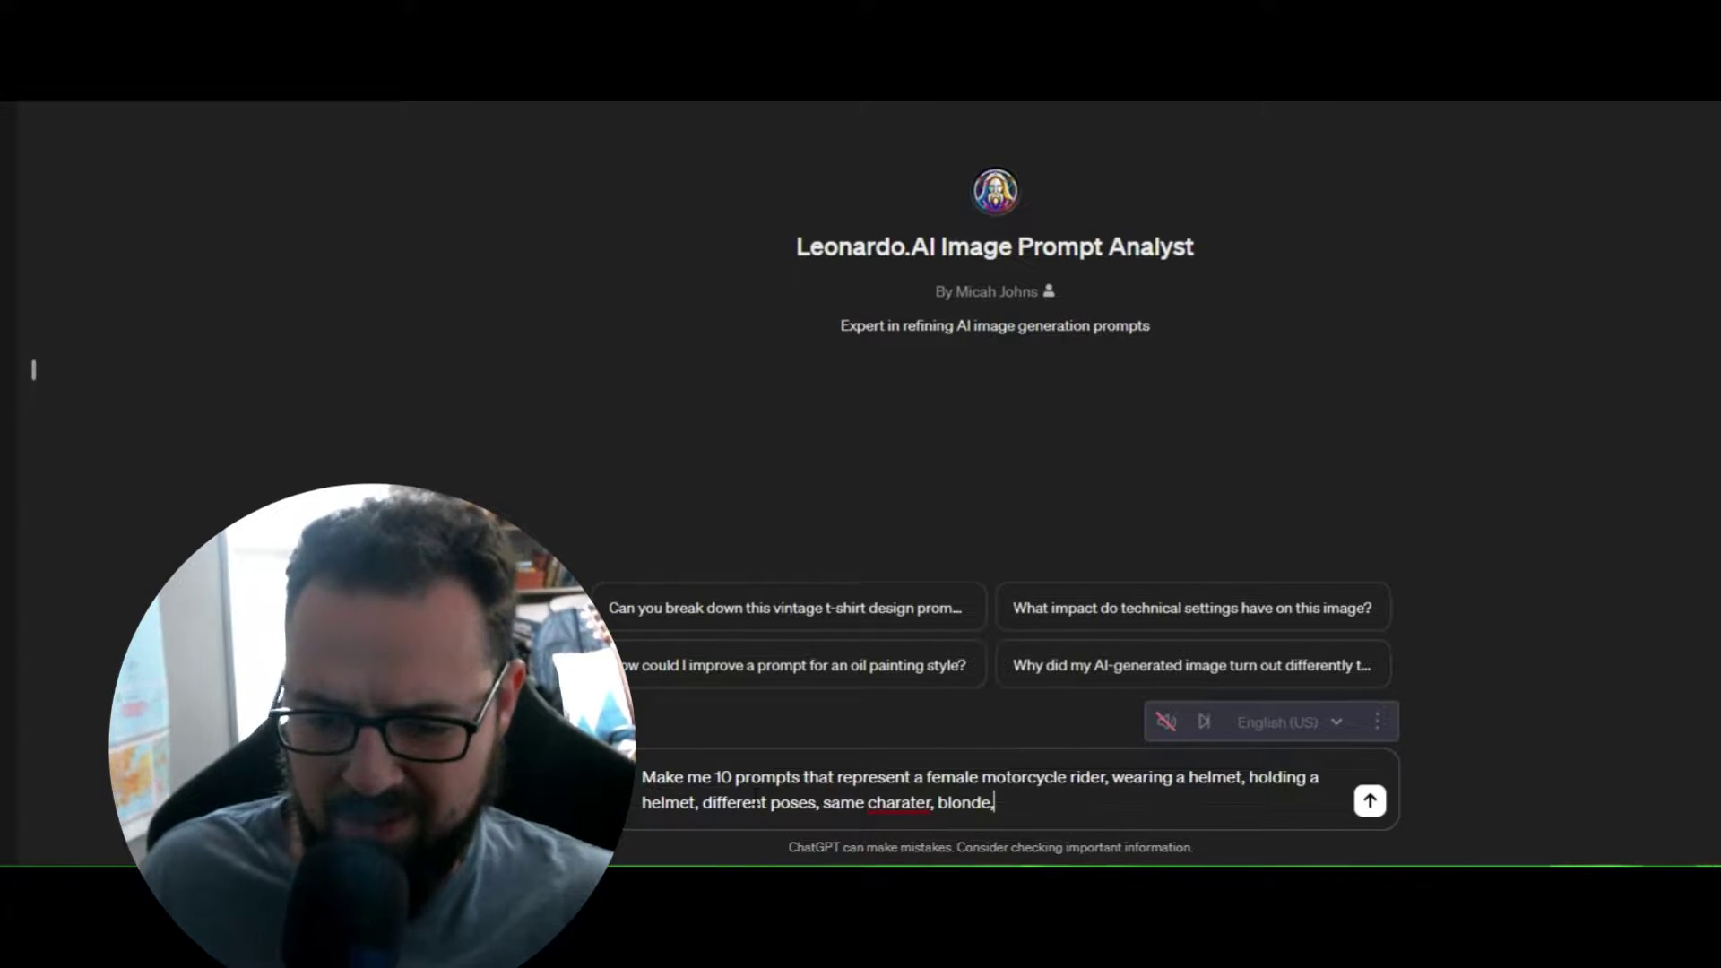
right_click(892, 804)
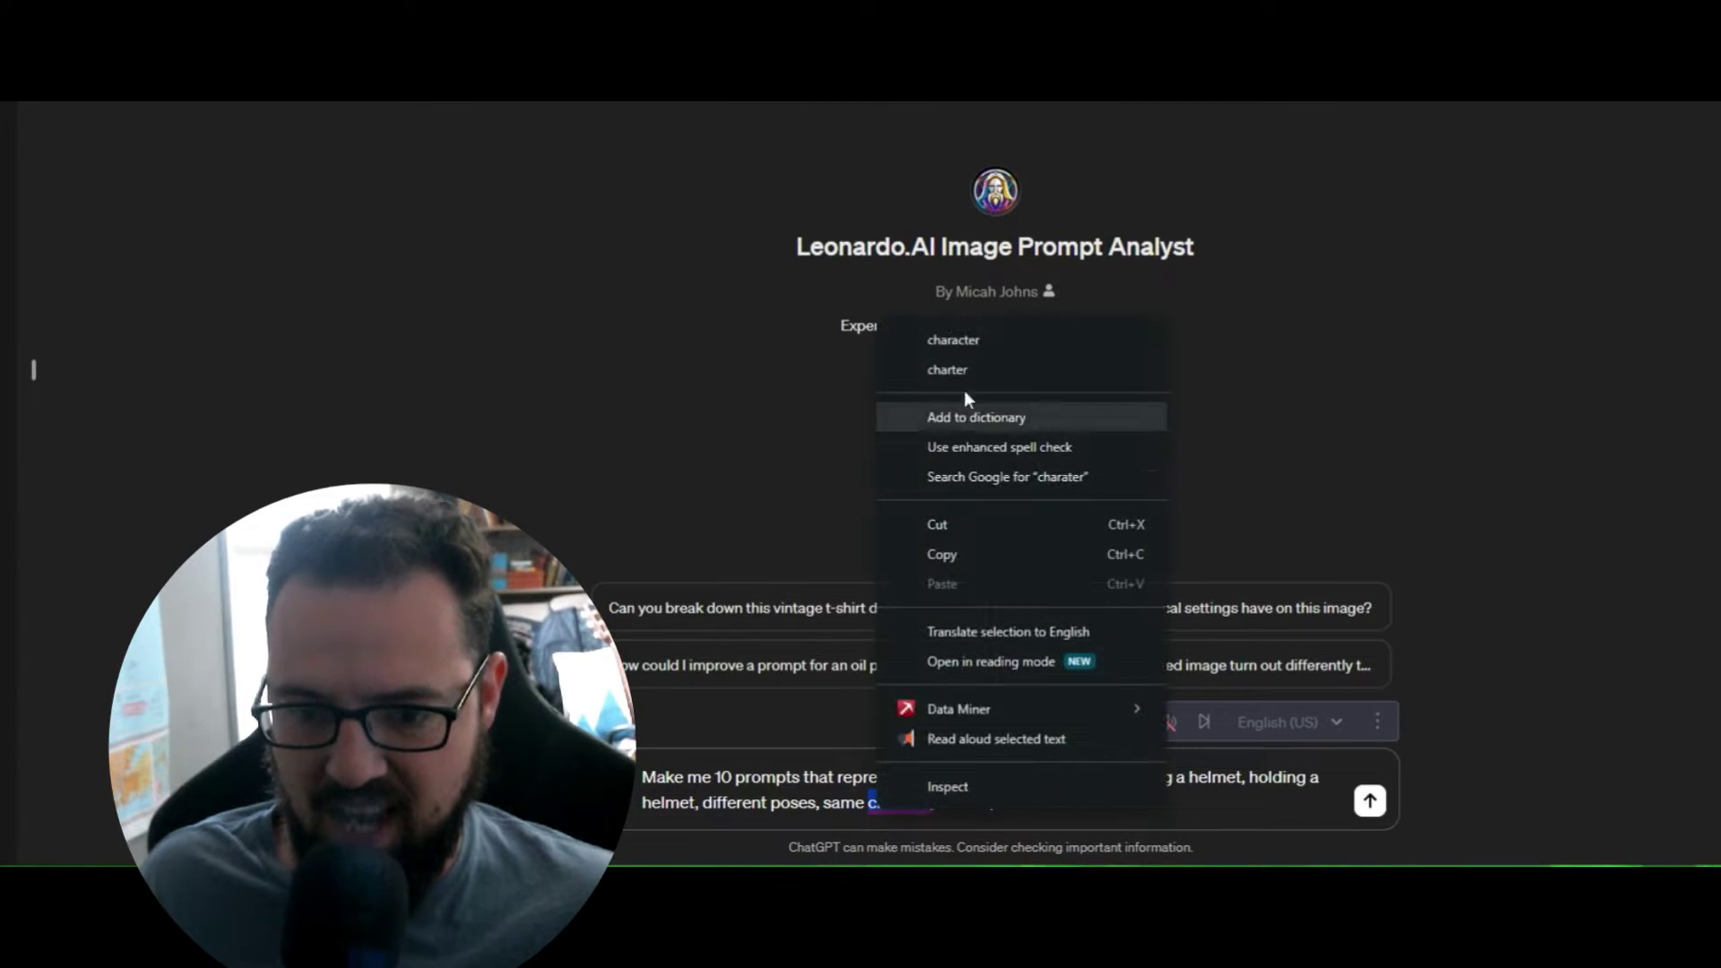
left_click(964, 339)
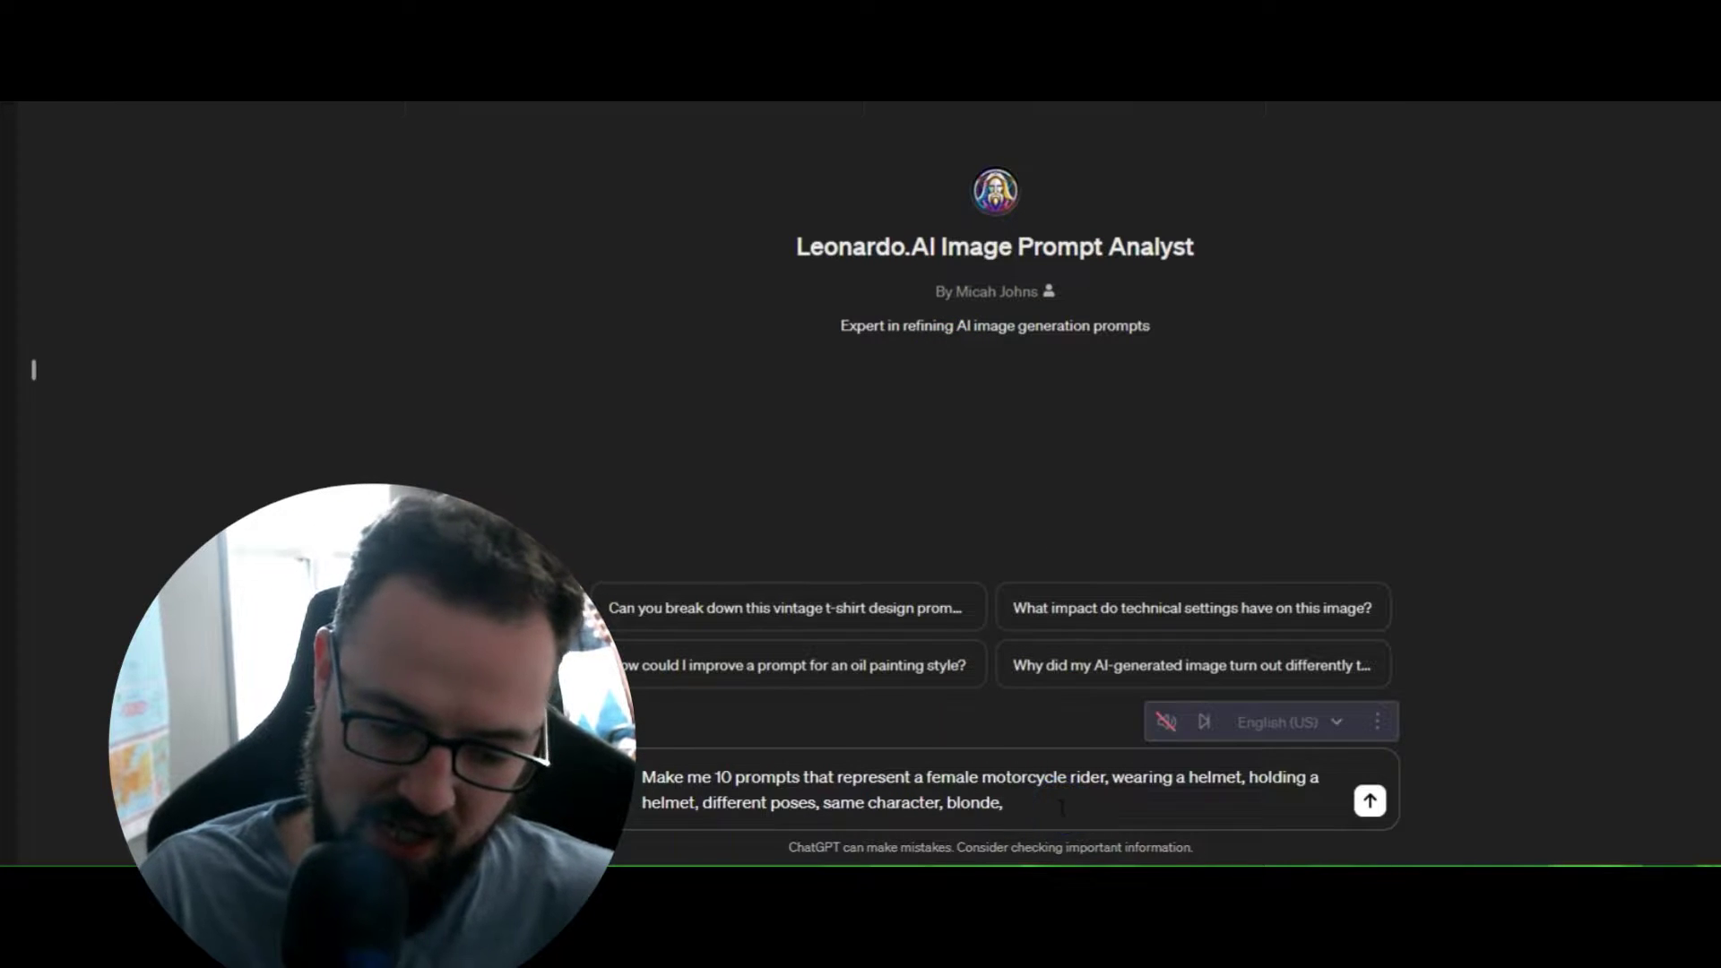
type("red ")
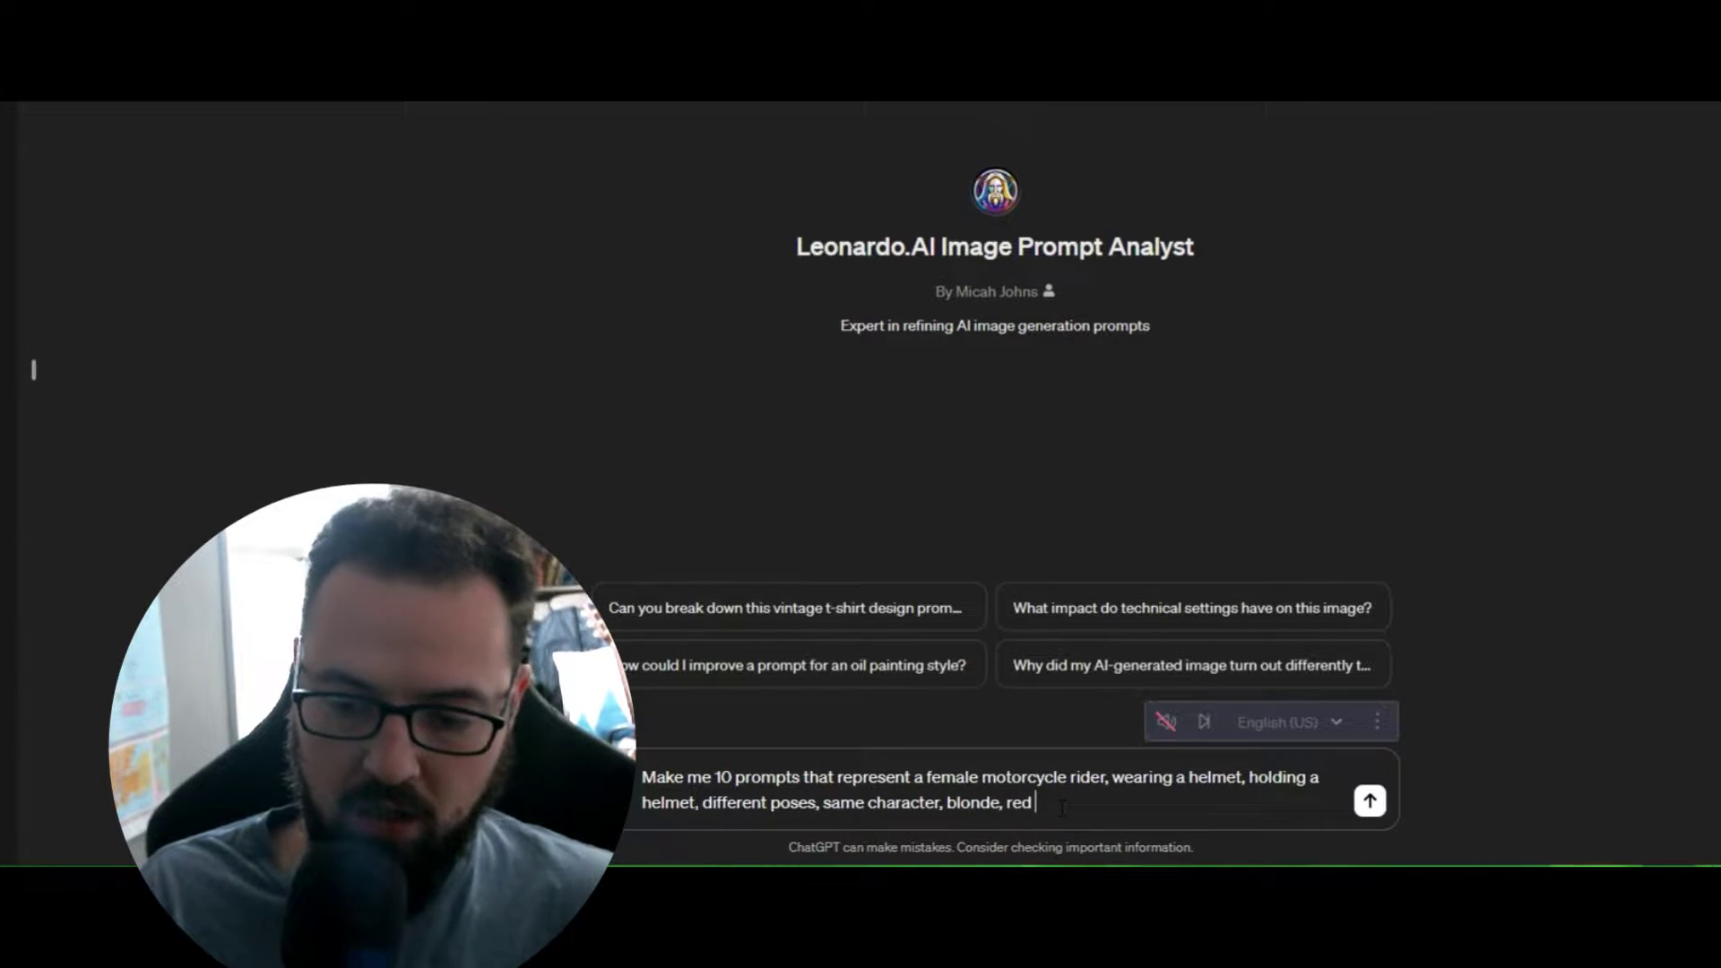
type("bike, sunny day,")
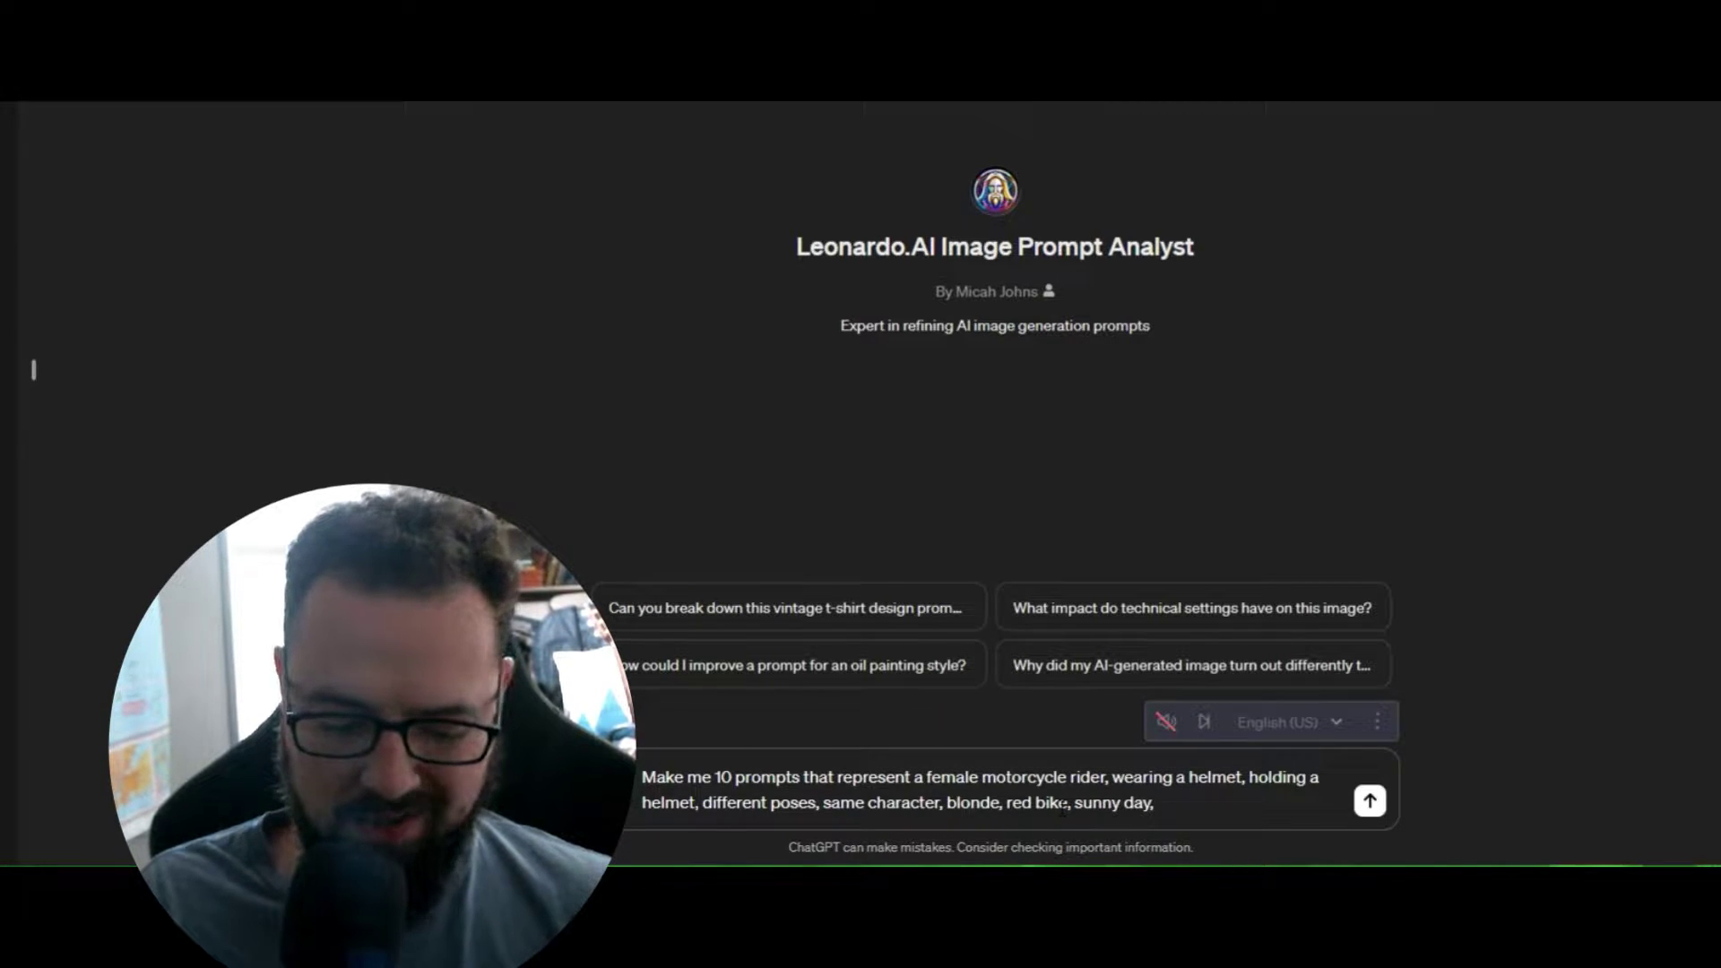
type(" mountain backg")
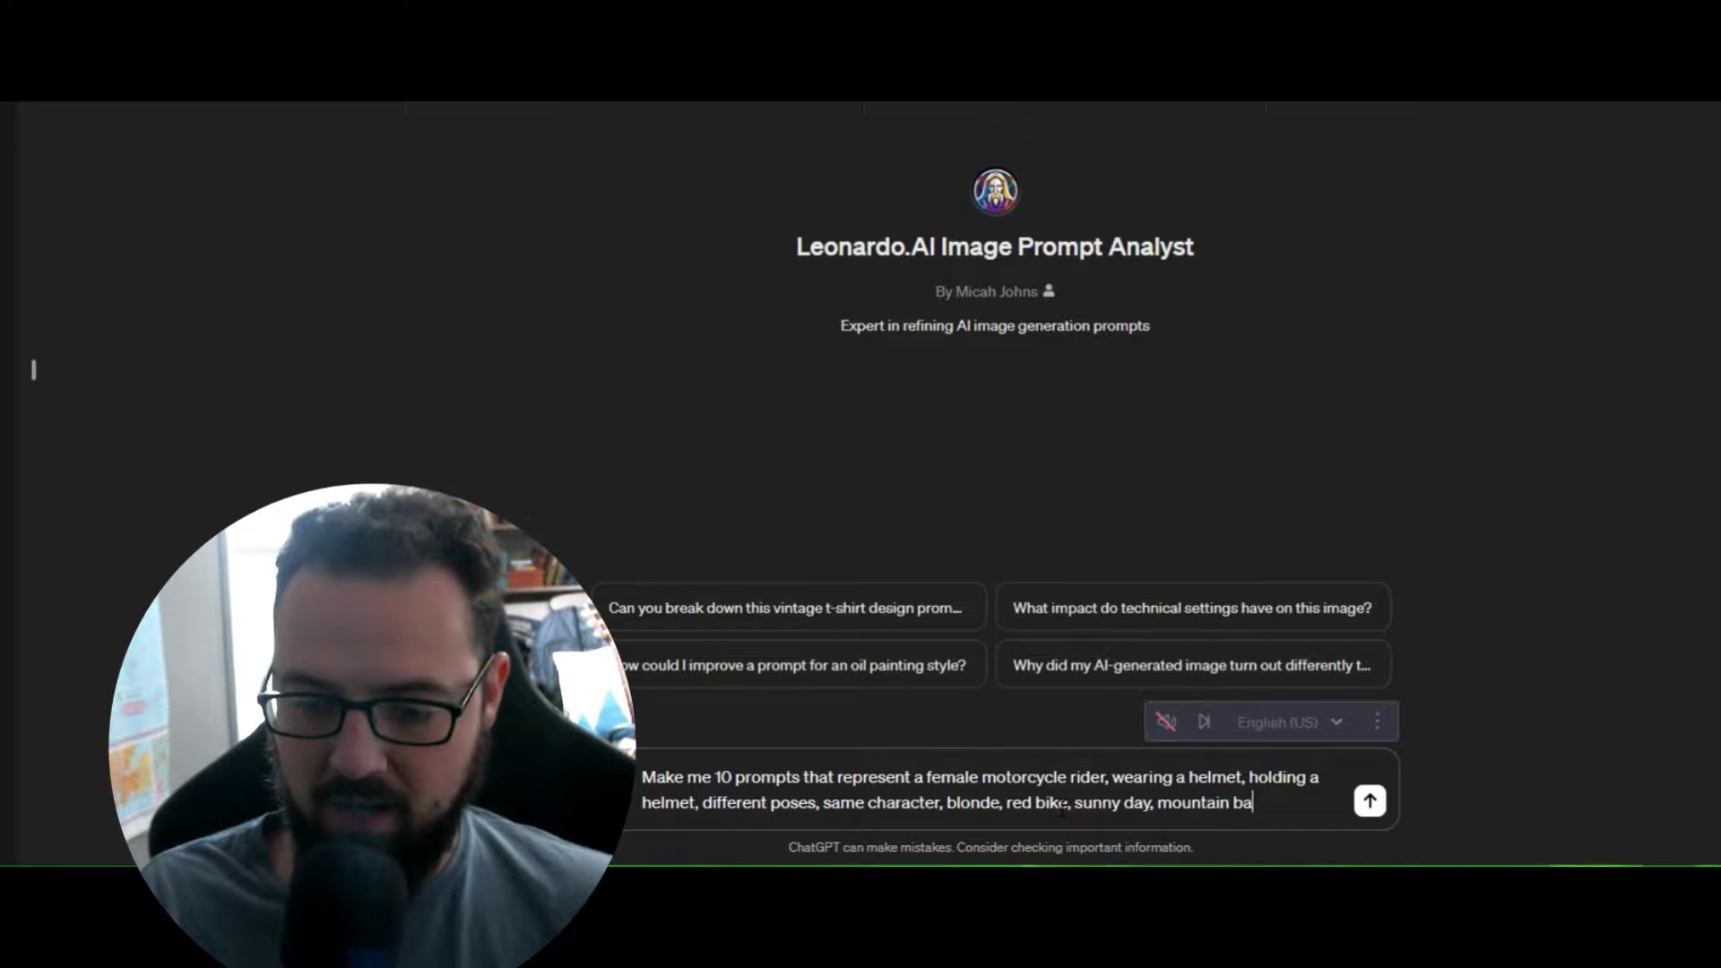
type("round")
Send the ten-prompt motorcycle rider request to the Prompt Analyst.
key("Return")
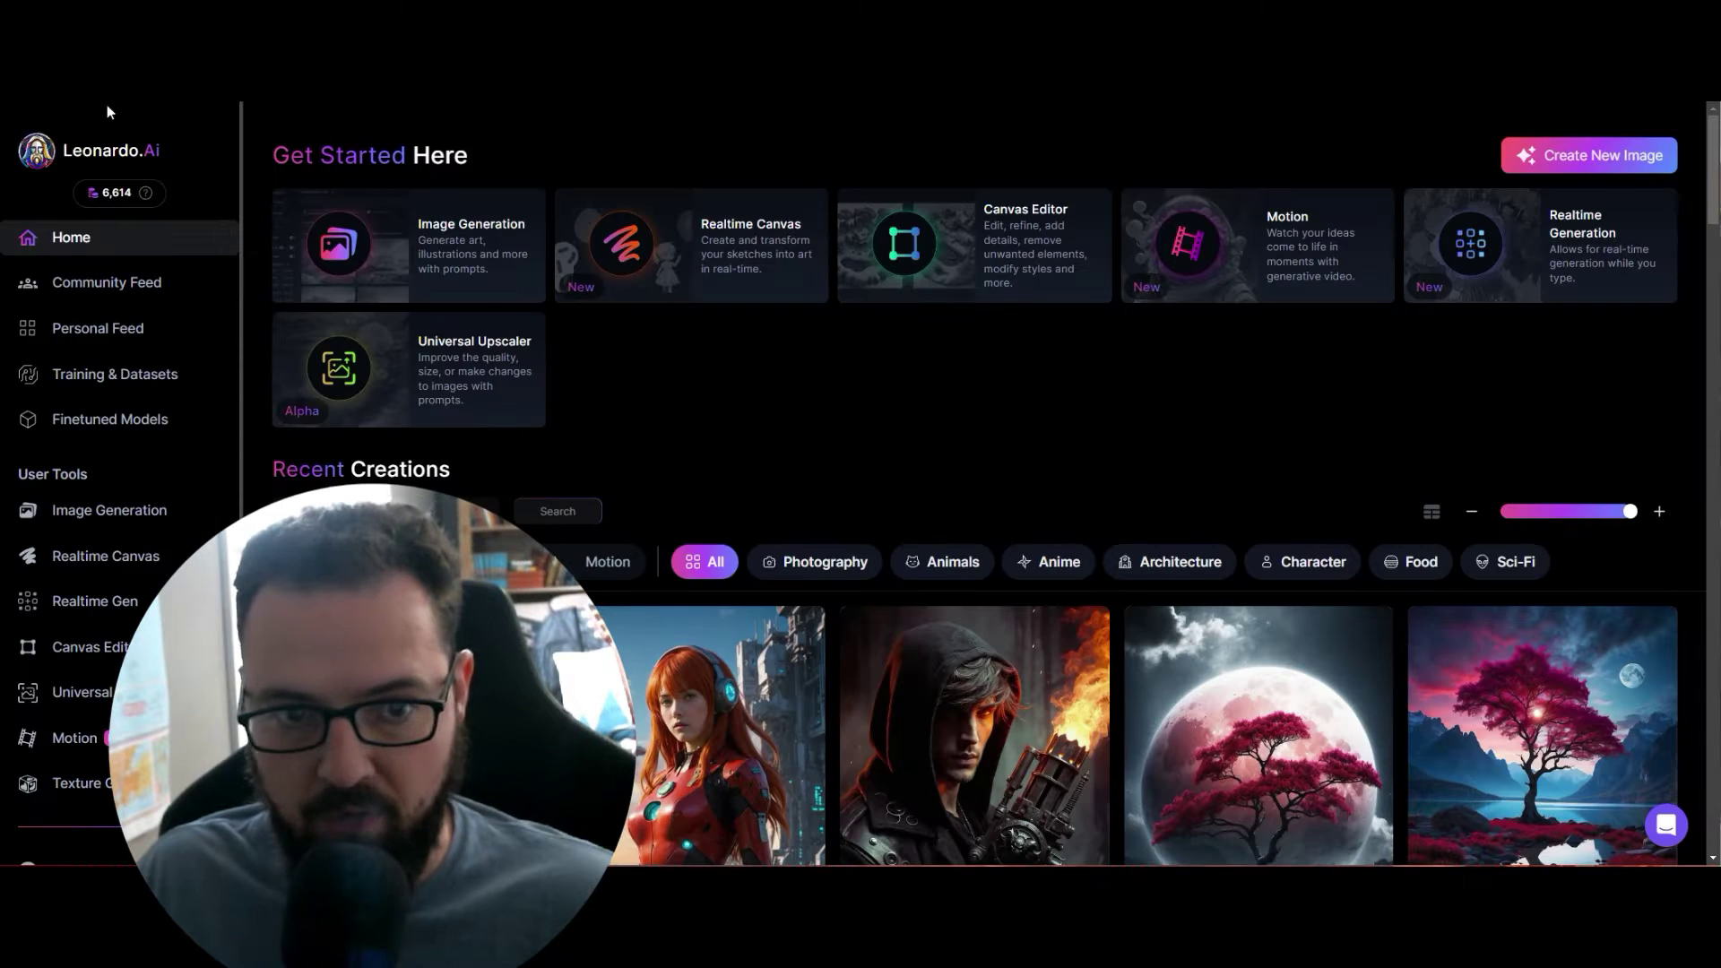
Replace the old data science prompt on Leonardo's image generation page with the blonde rider prompt.
left_click(433, 224)
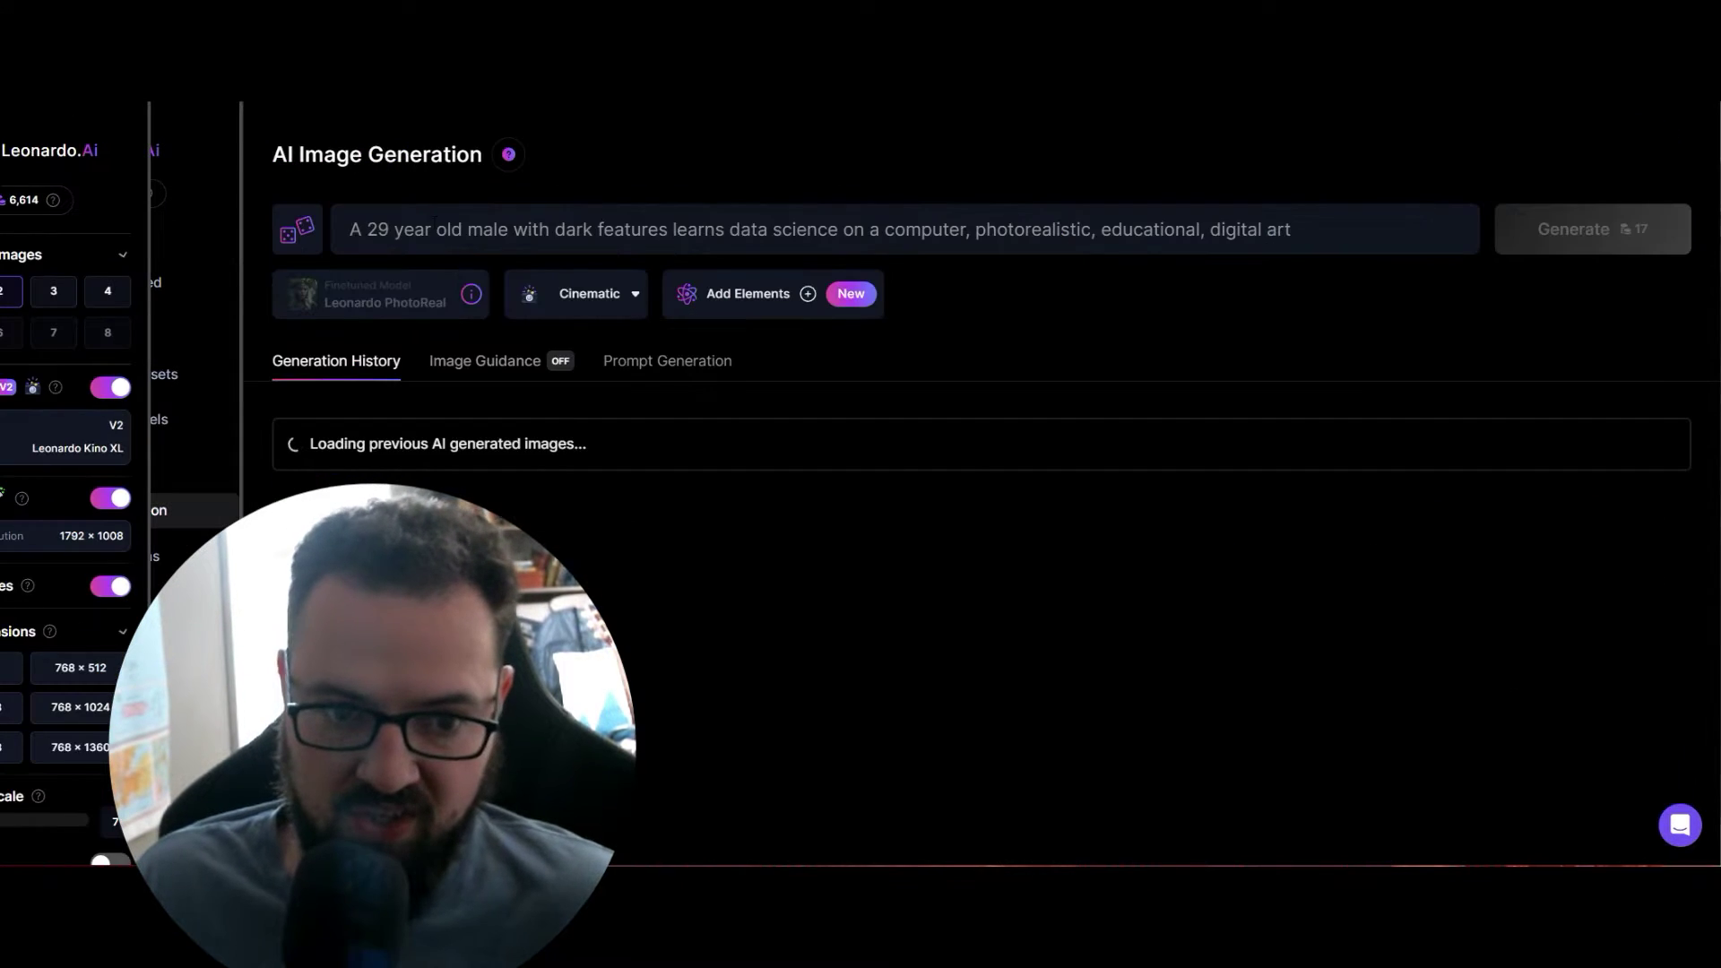
triple_click(1031, 229)
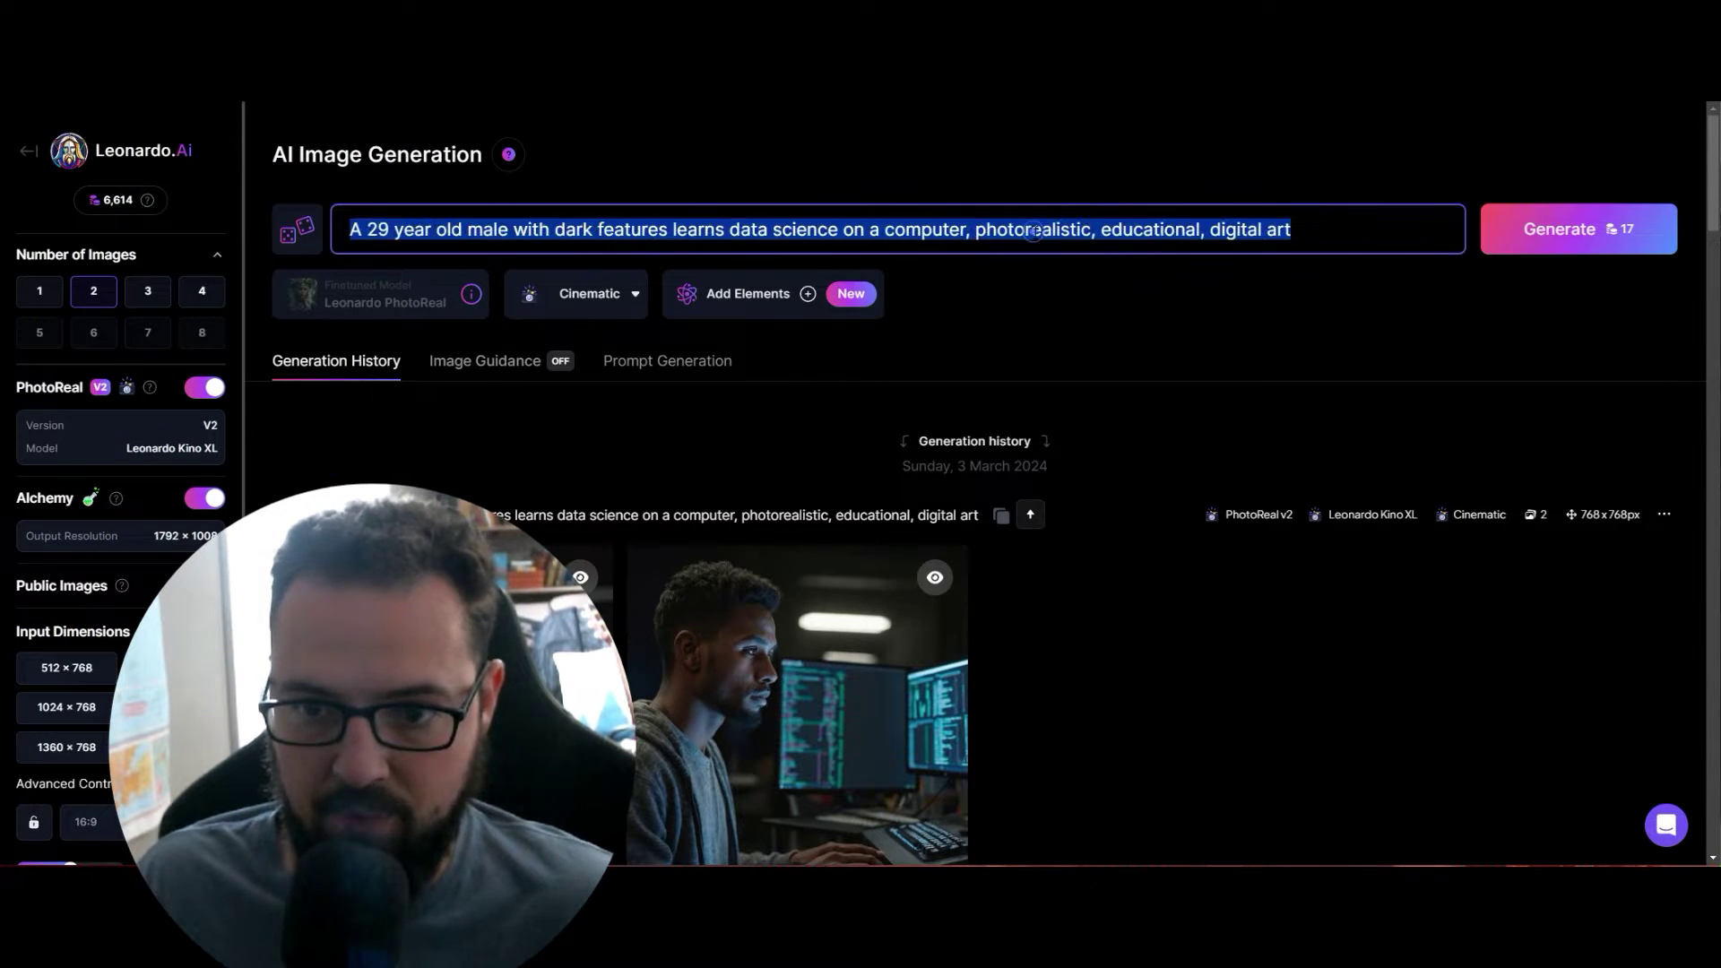
type("An image depicting a blonde female motorcycle rider as she performs a check on her red motorcycle. The sunny mountain backdrop offers a serene setting. She is wearing a half-open helmet, revealing her focused expression. Detail the technical aspects of the motorcycle and her protective gear.")
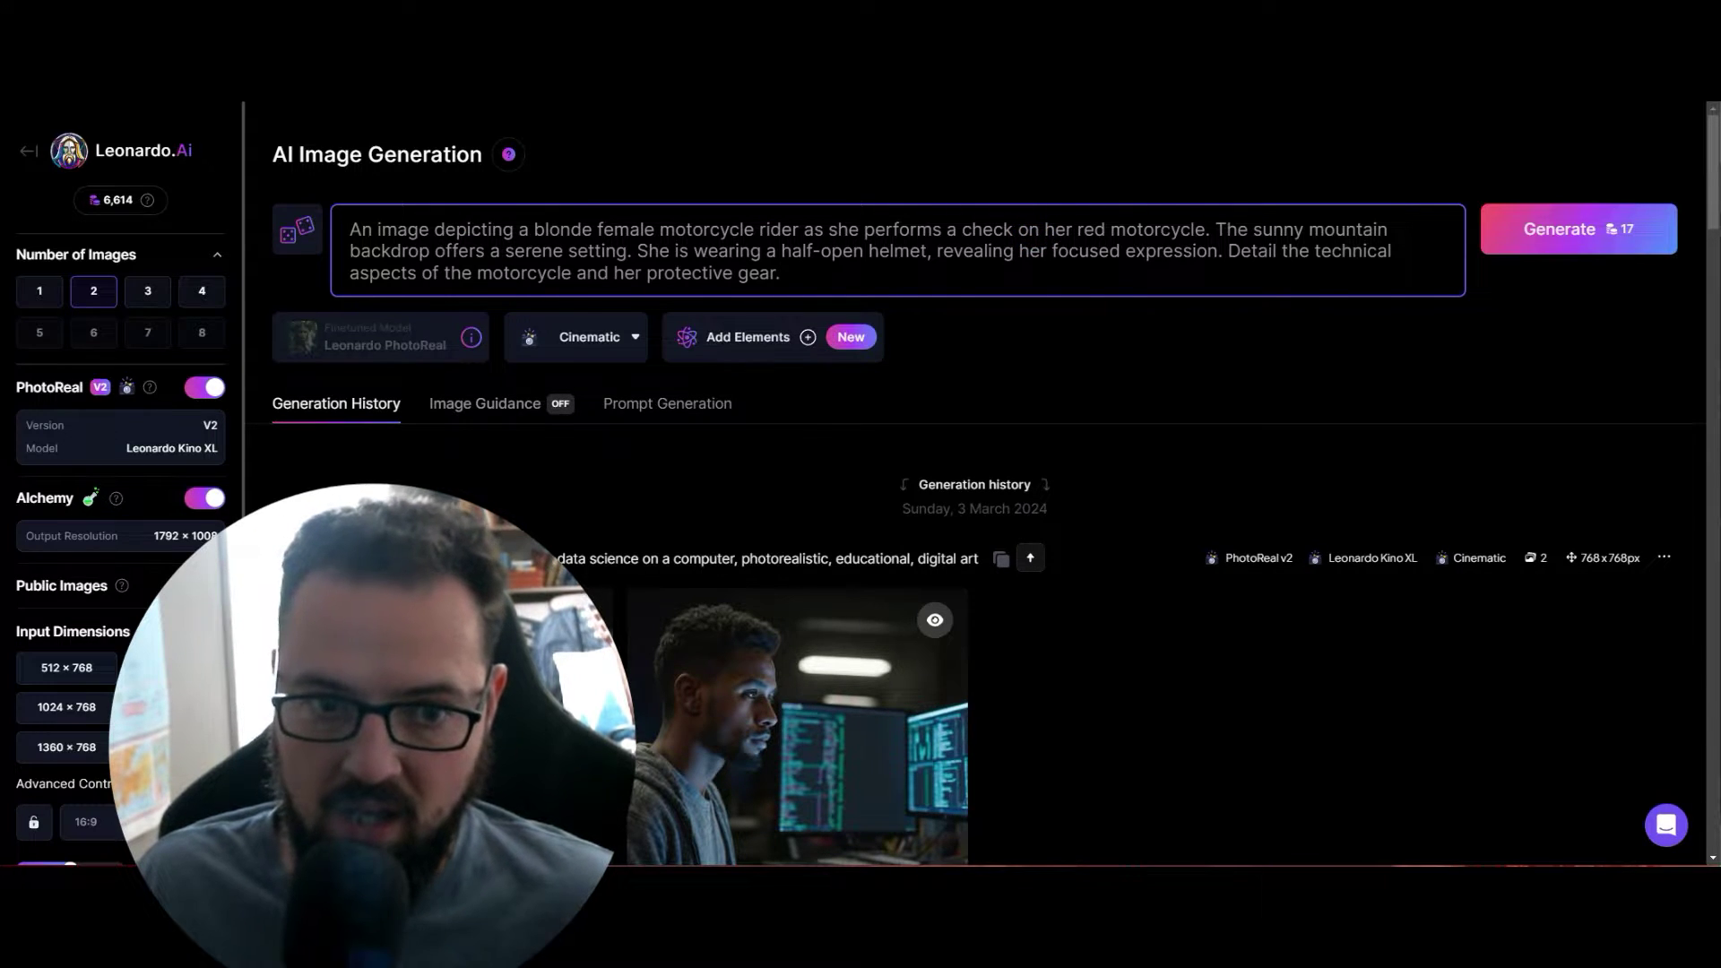
Review the pasted rider prompt phrase by phrase and generate images from it.
left_click_drag(374, 230, 593, 230)
left_click(651, 228)
left_click(755, 229)
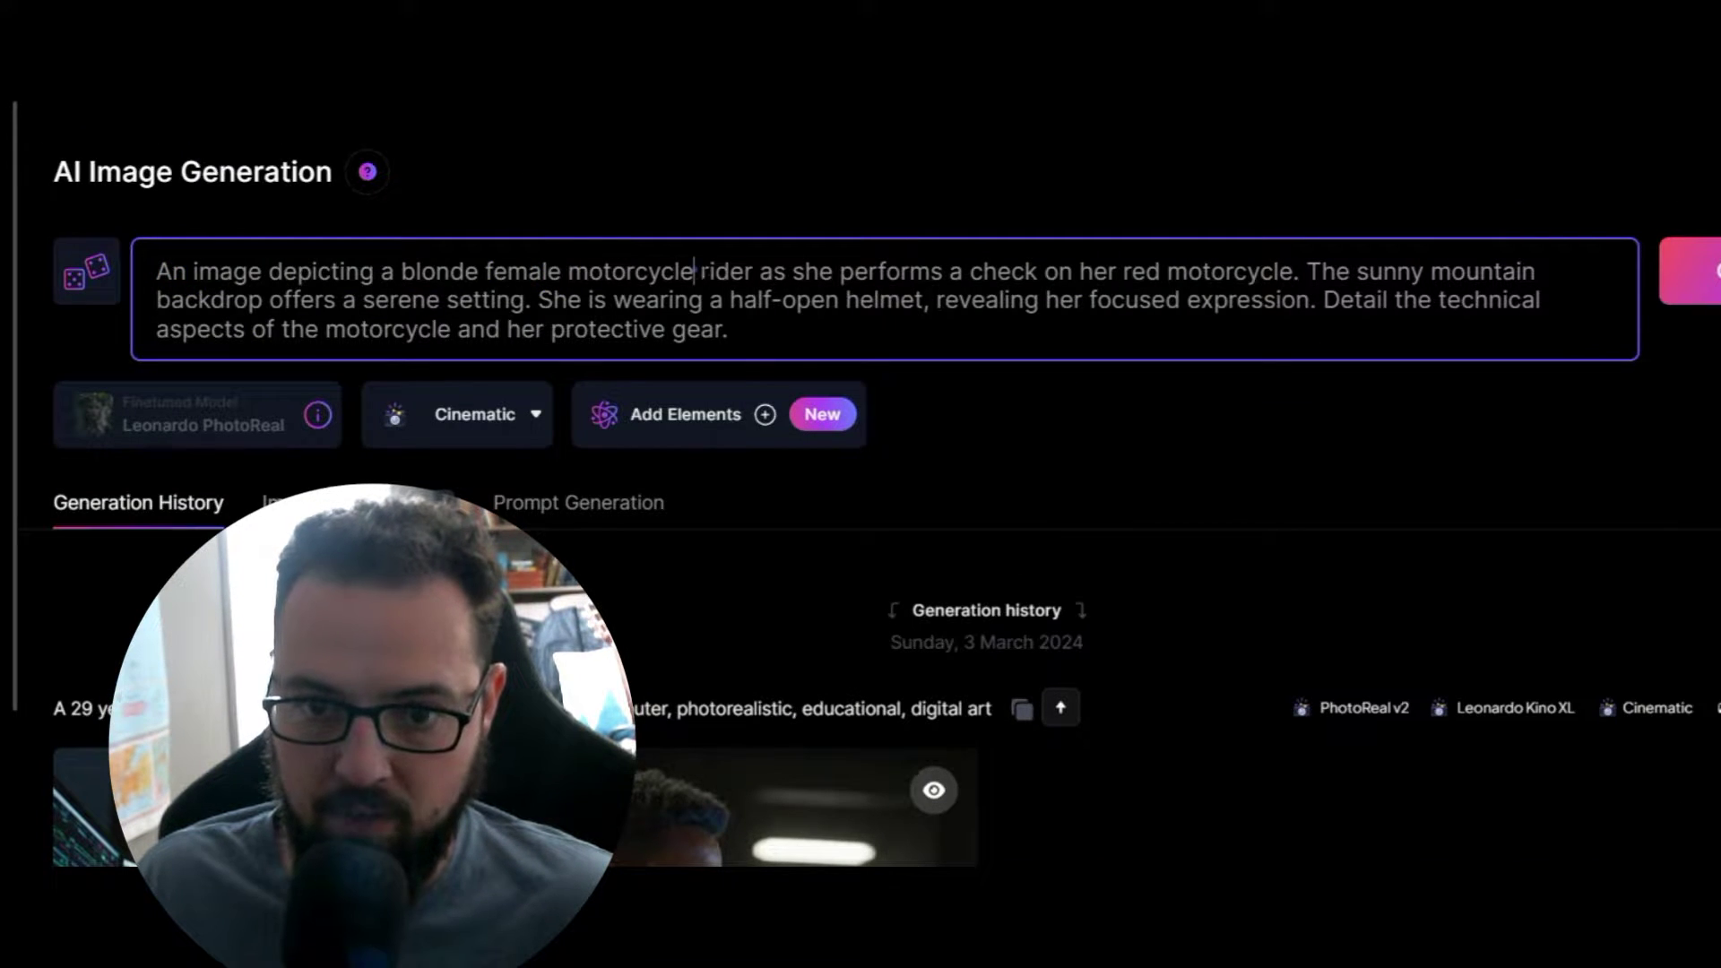
left_click(771, 269)
left_click(1040, 263)
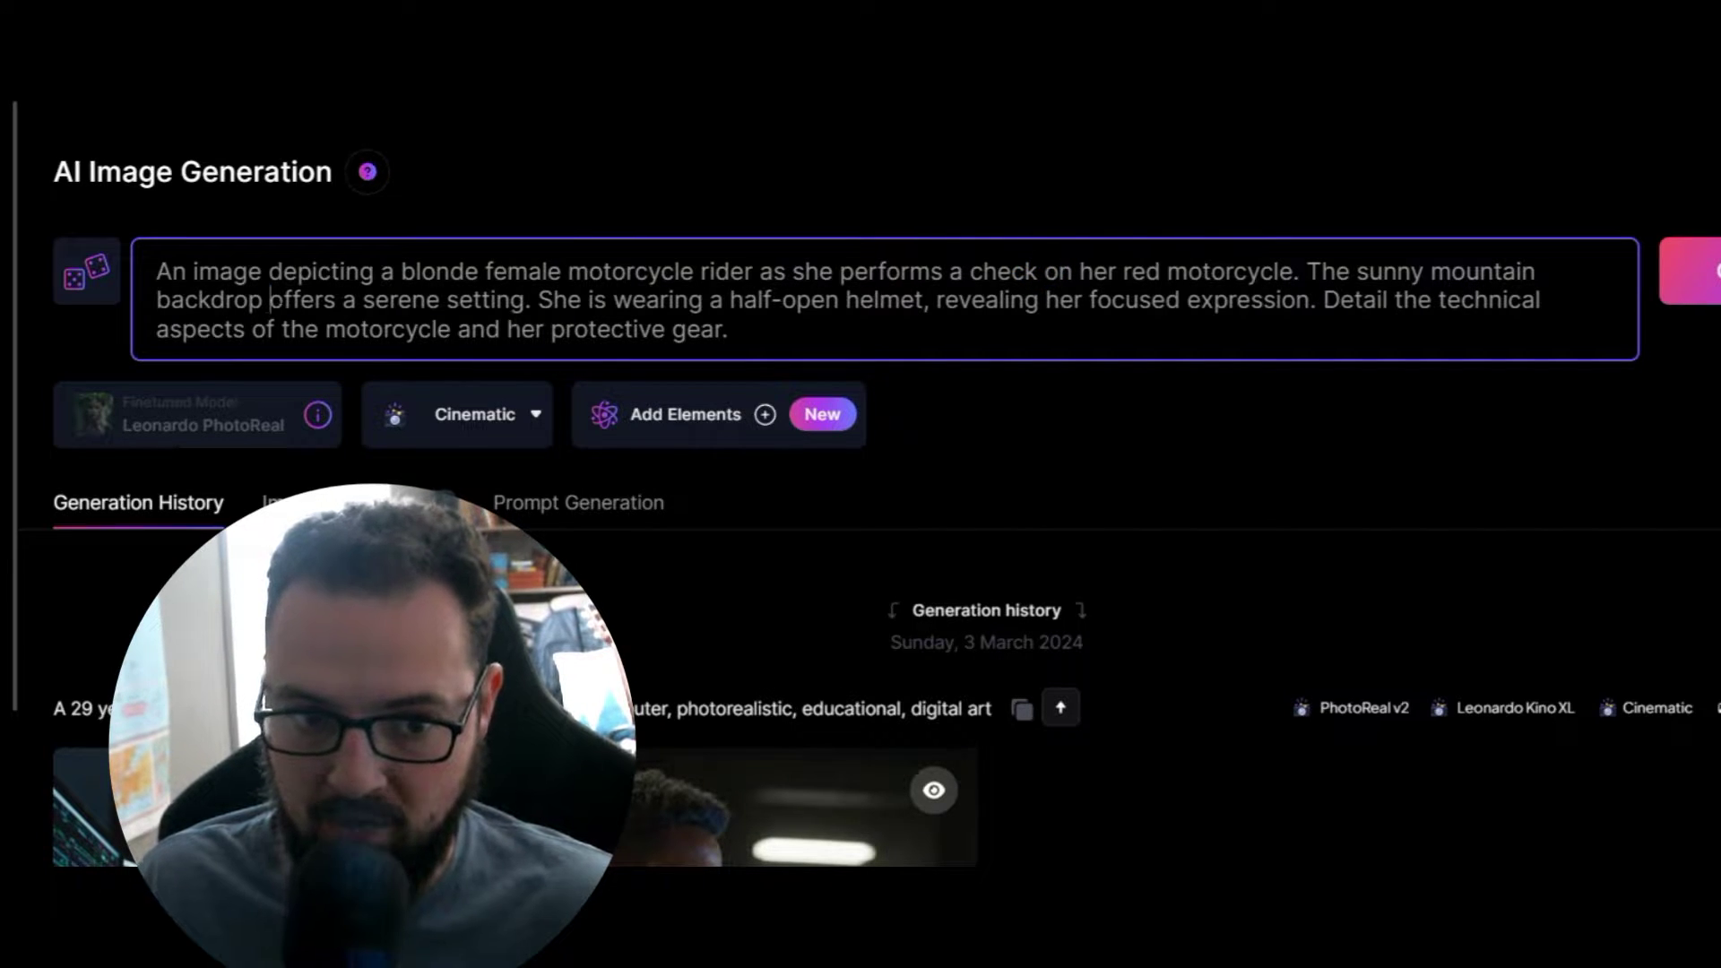
left_click_drag(269, 299, 1309, 302)
left_click(611, 303)
left_click(988, 300)
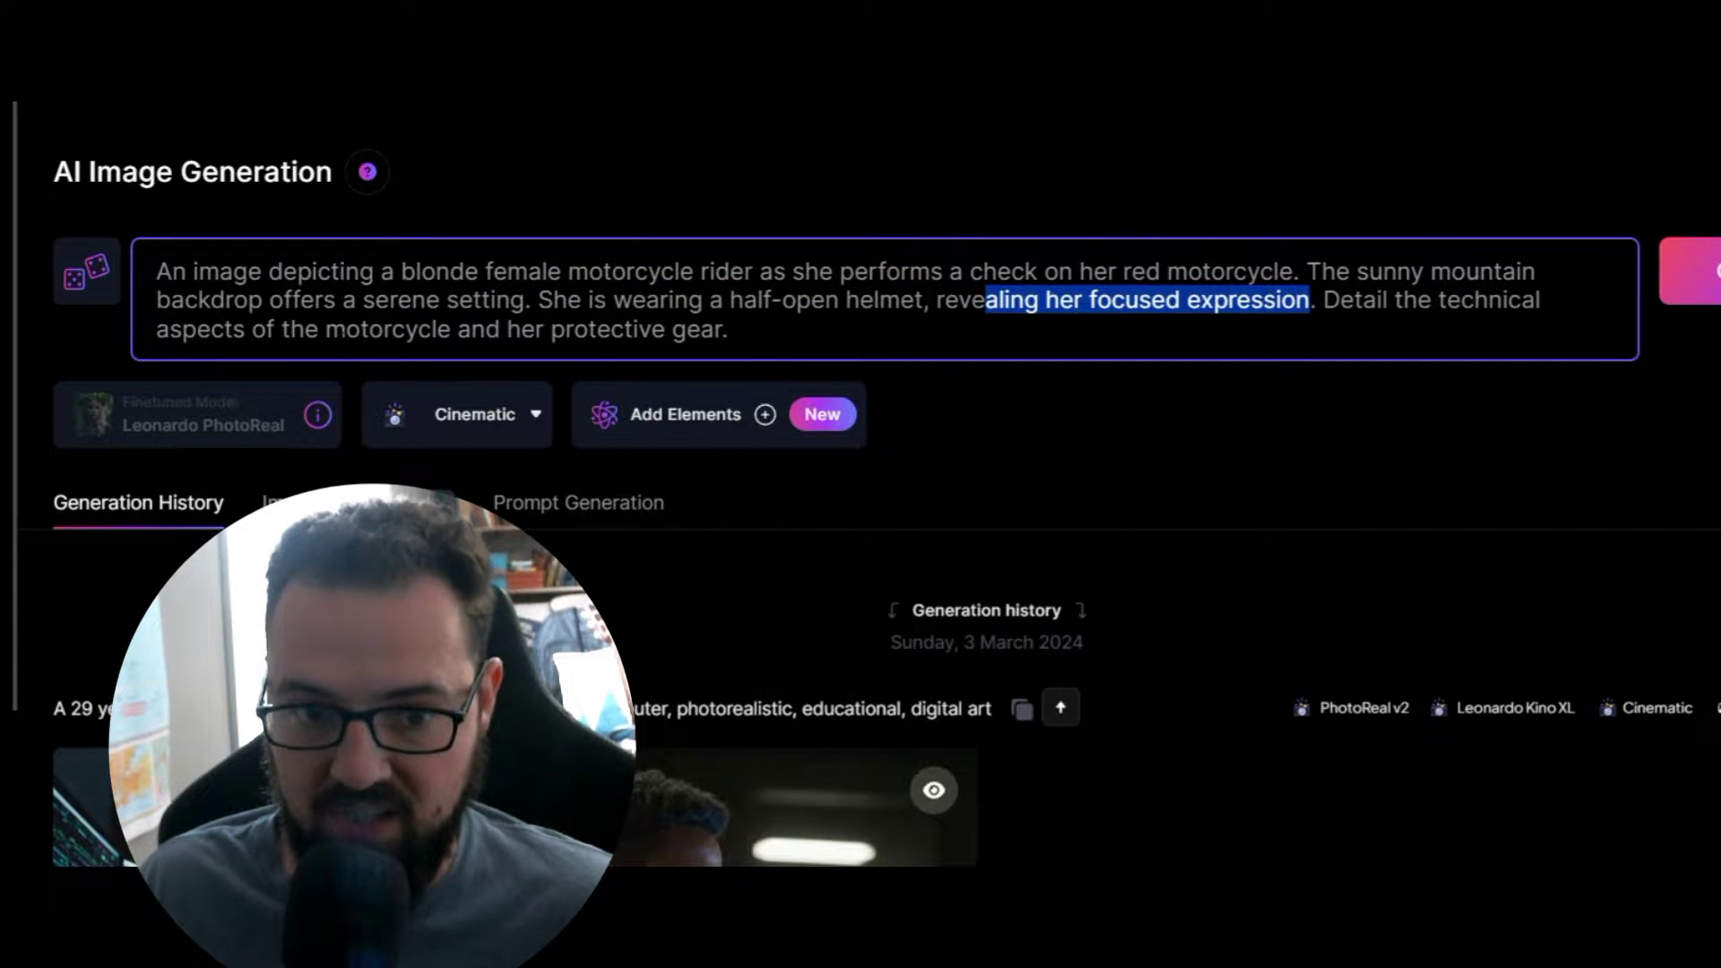
left_click_drag(252, 329, 564, 329)
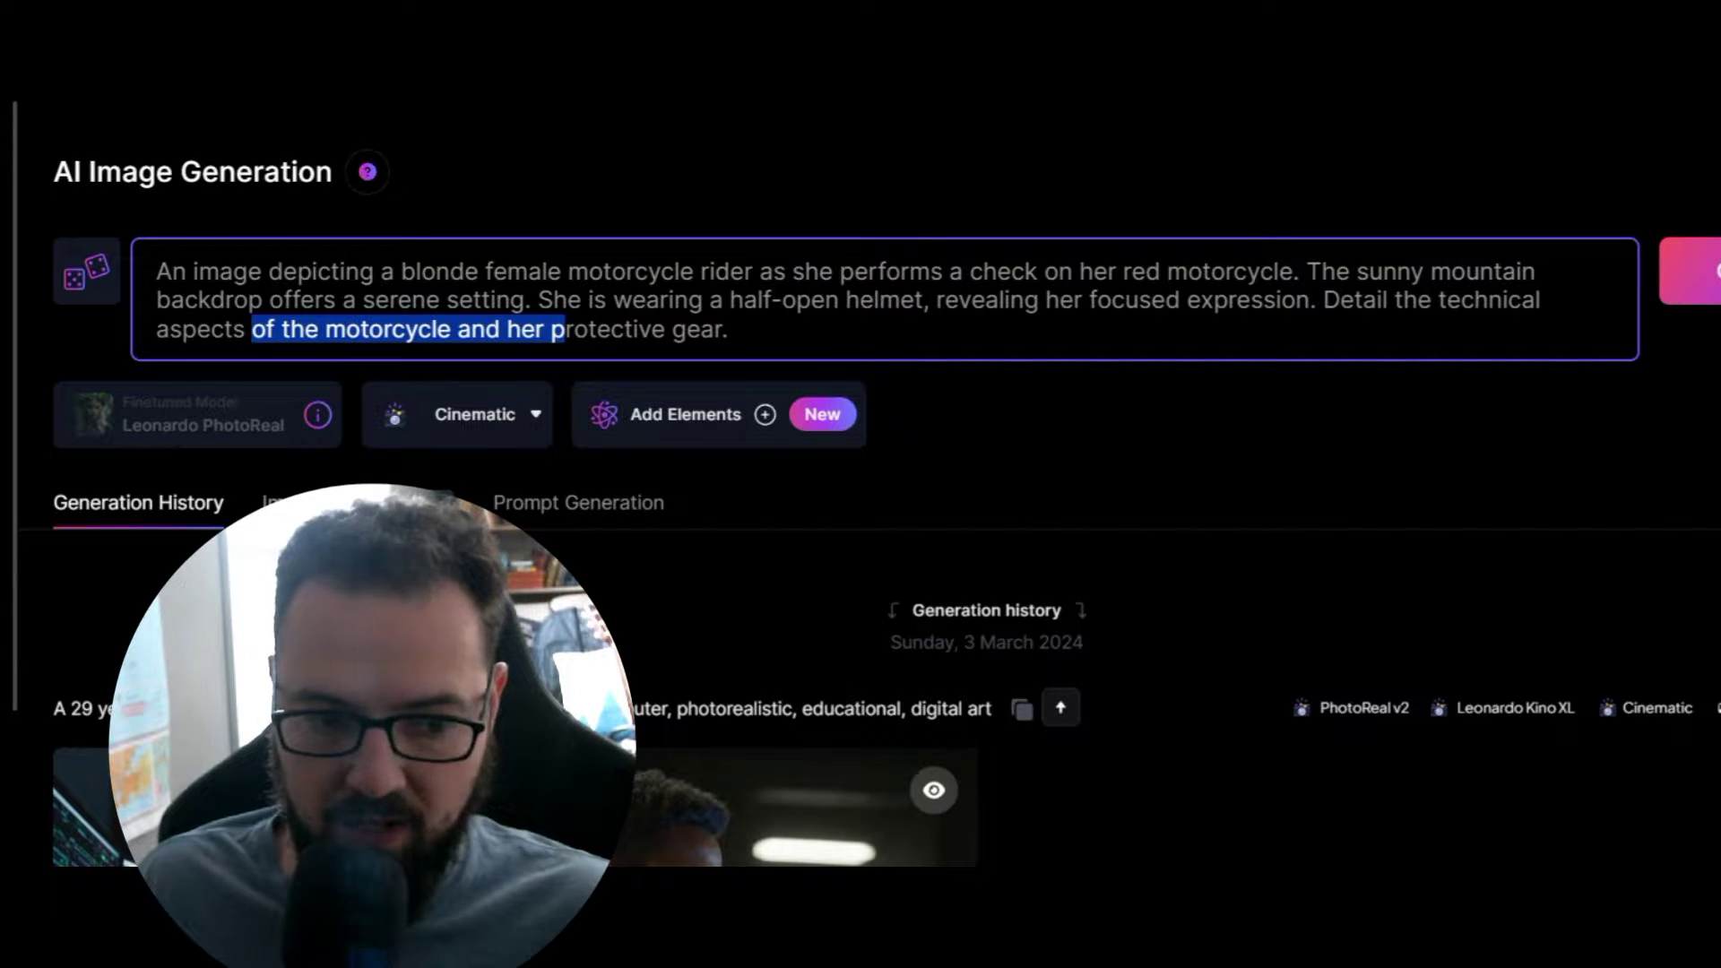
left_click(1690, 271)
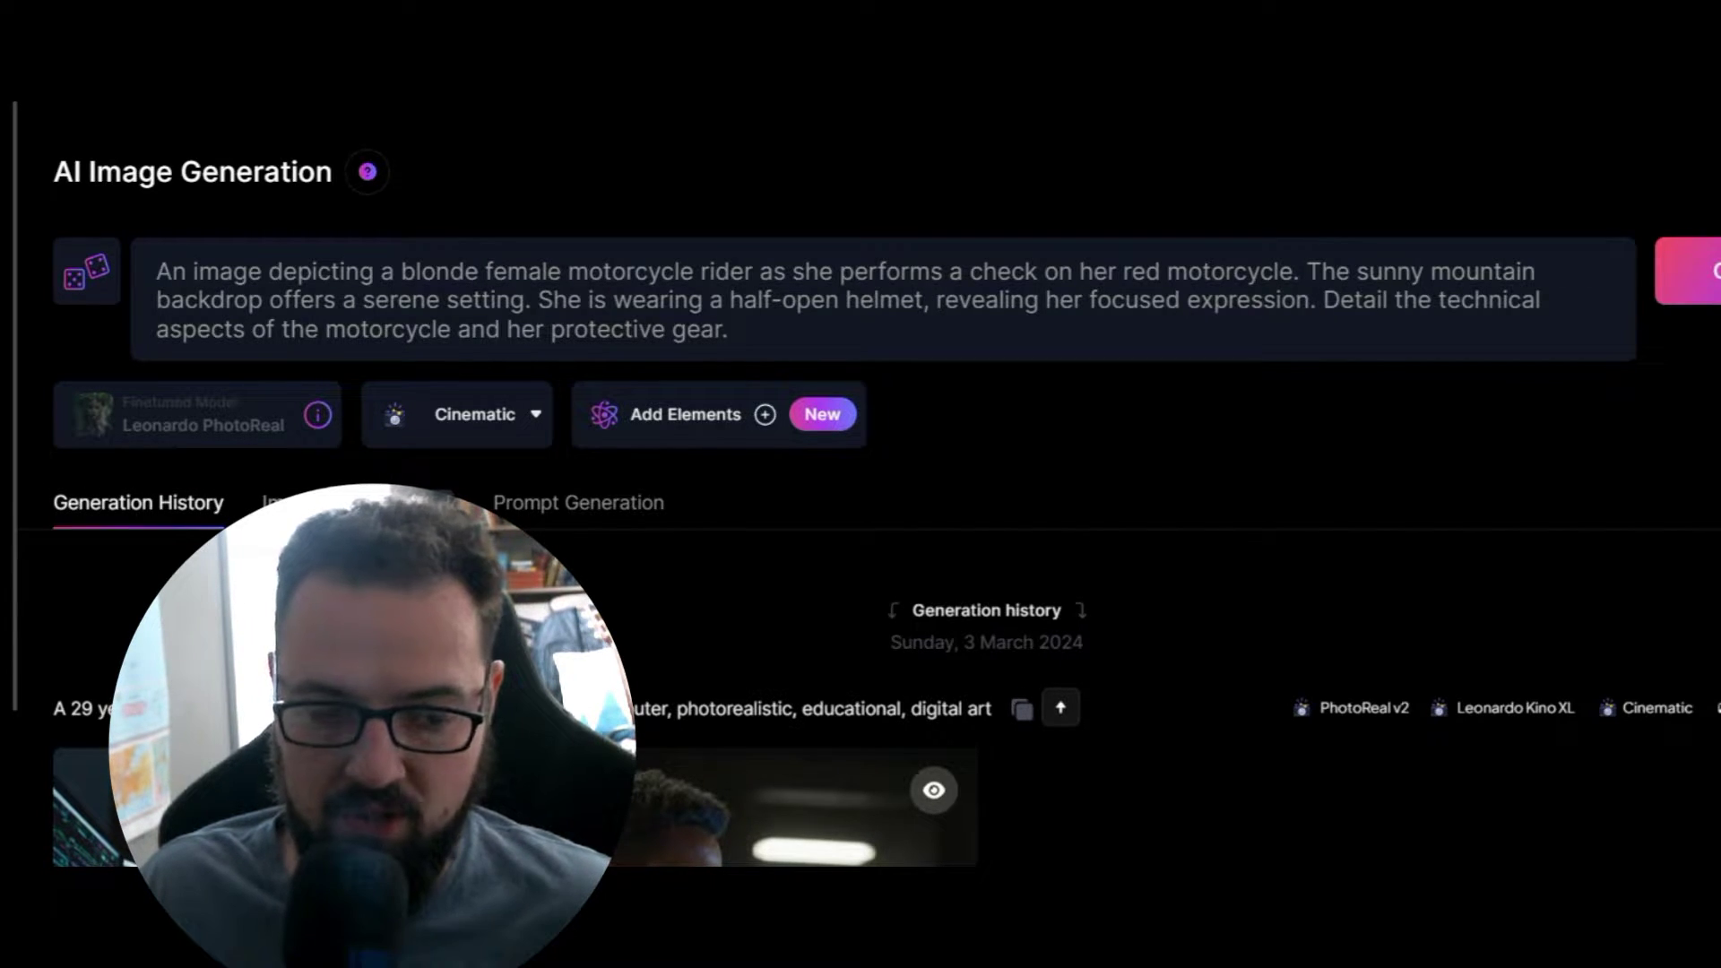
left_click(1708, 271)
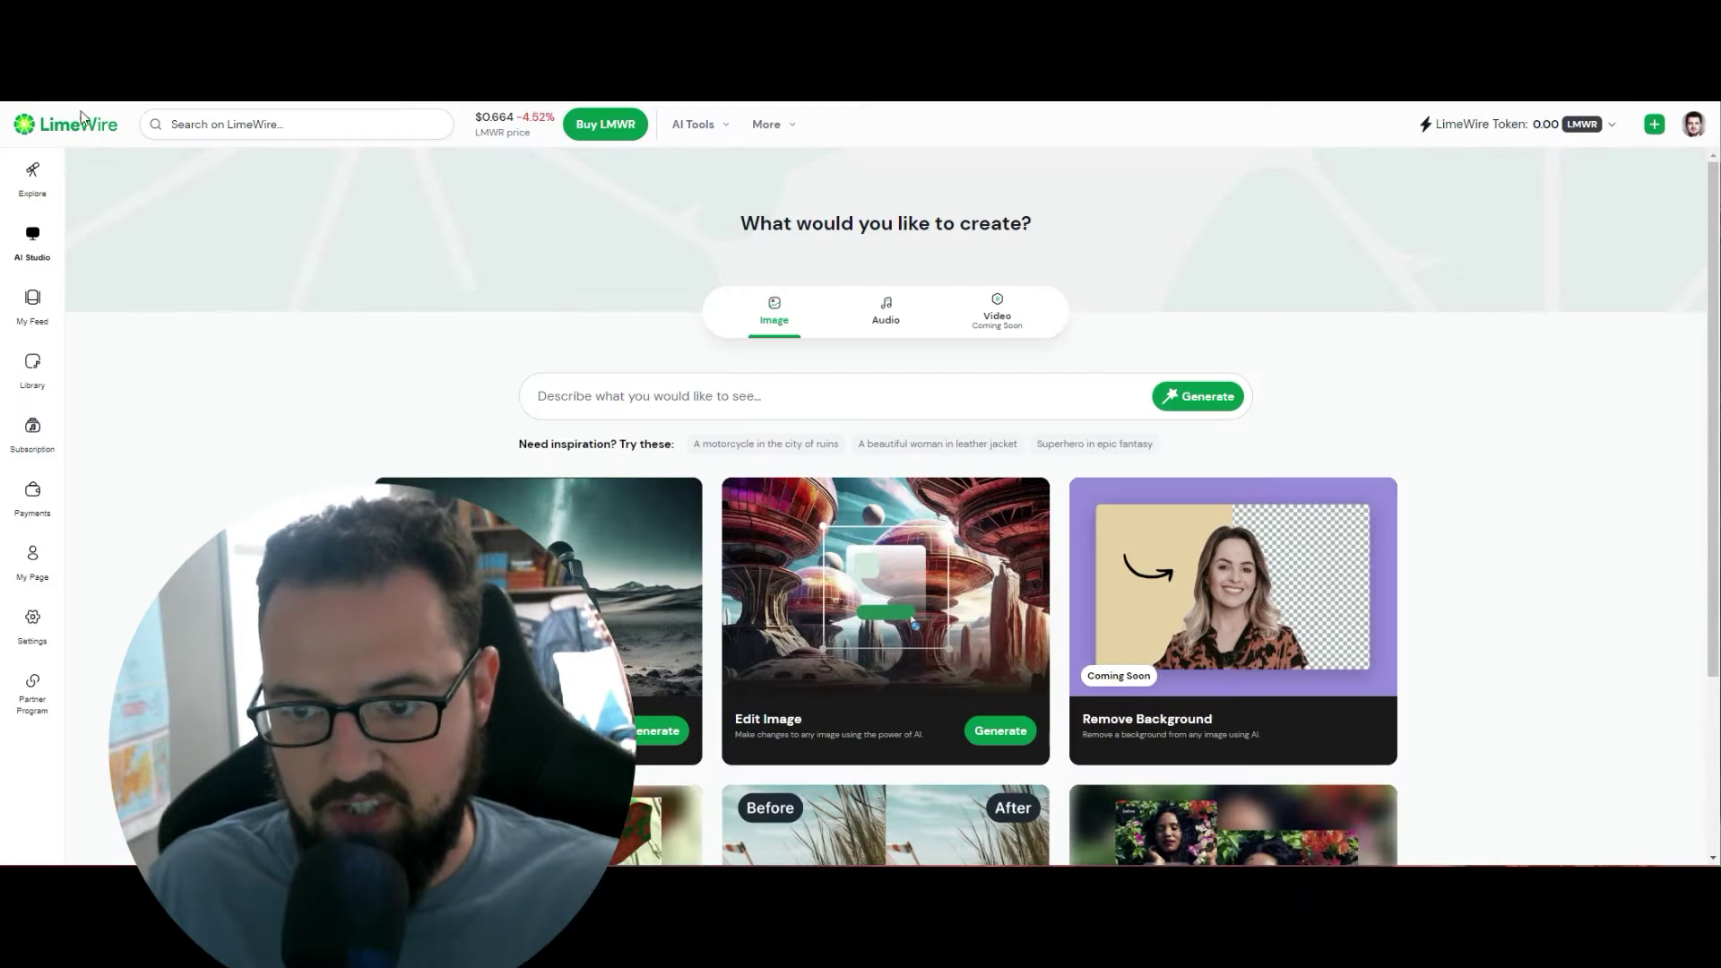
Paste the blonde rider prompt into LimeWire's image description and start generation.
left_click(882, 398)
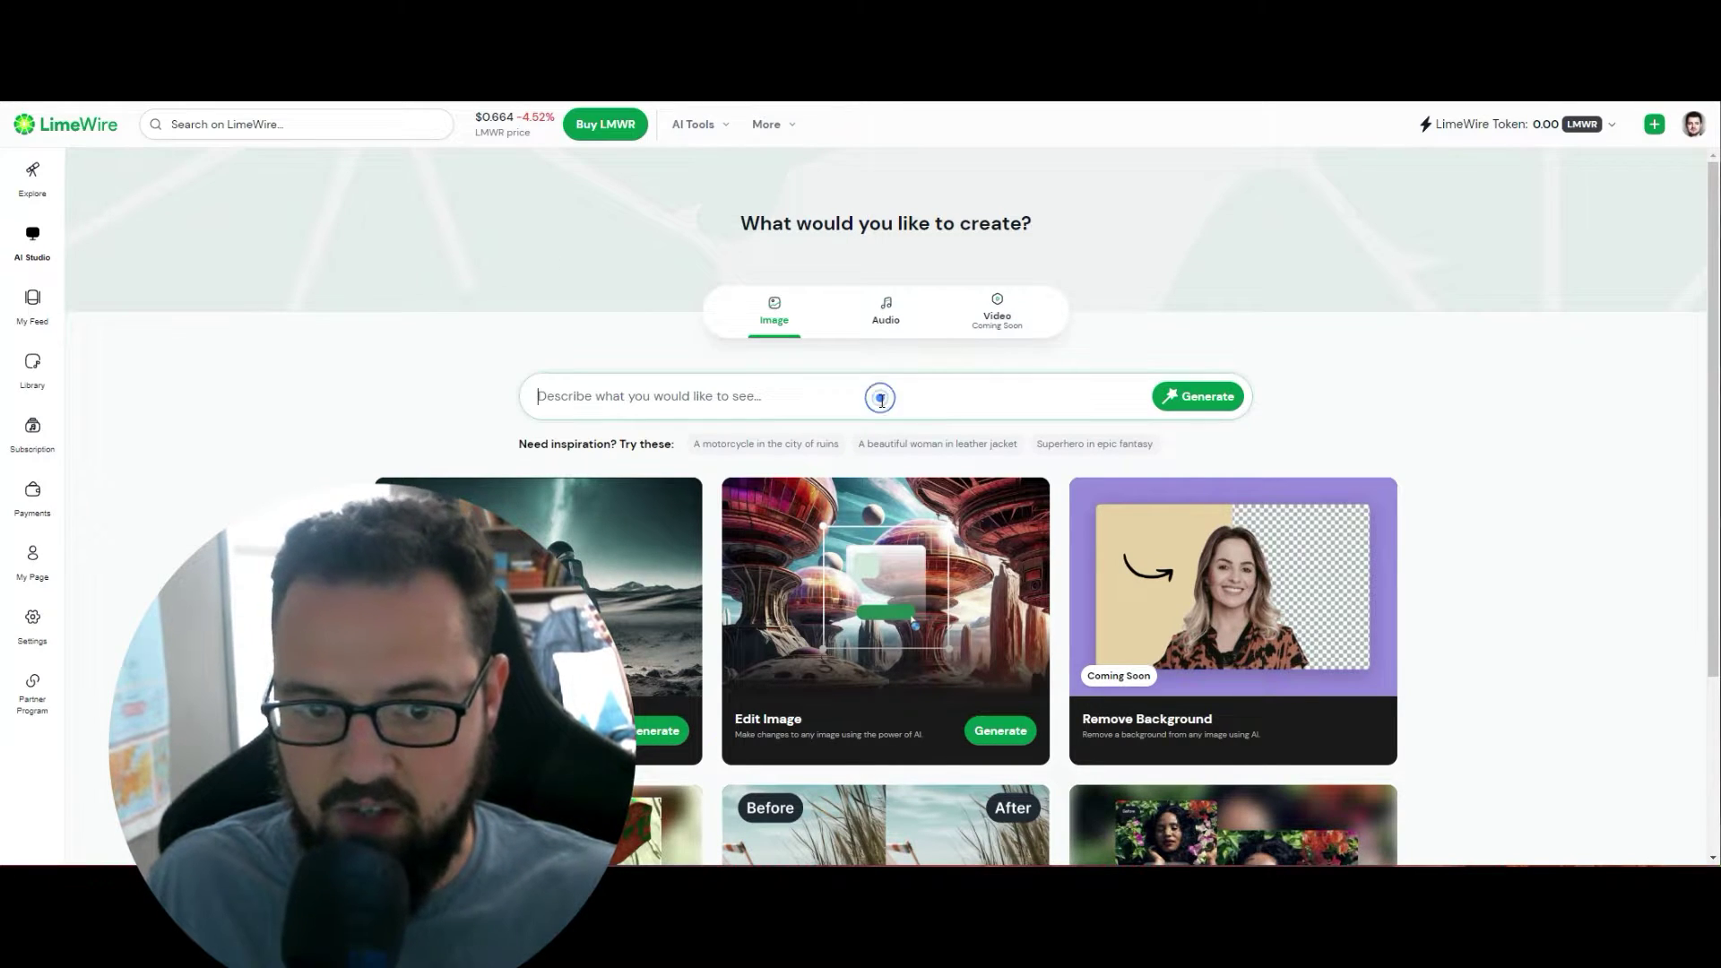
key("ctrl+v")
left_click(1215, 402)
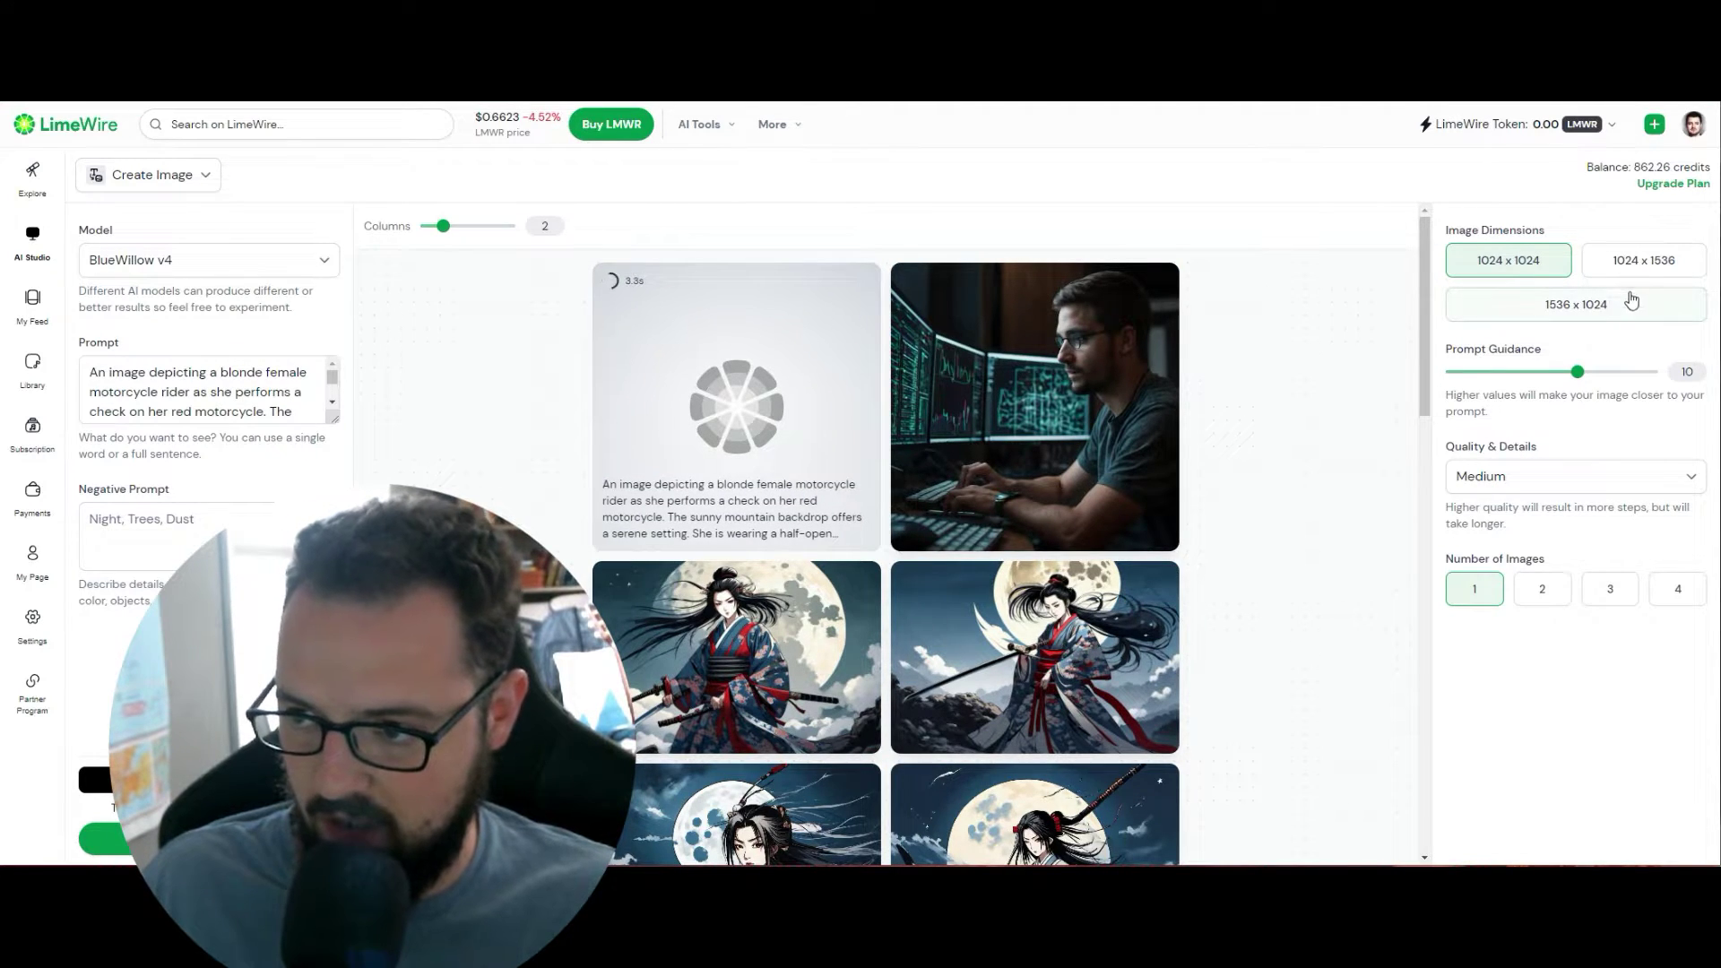
Generate two High-quality 1536 x 1024 images, then switch the size to portrait 1024 x 1536.
left_click(1641, 258)
left_click(1599, 301)
left_click(1677, 589)
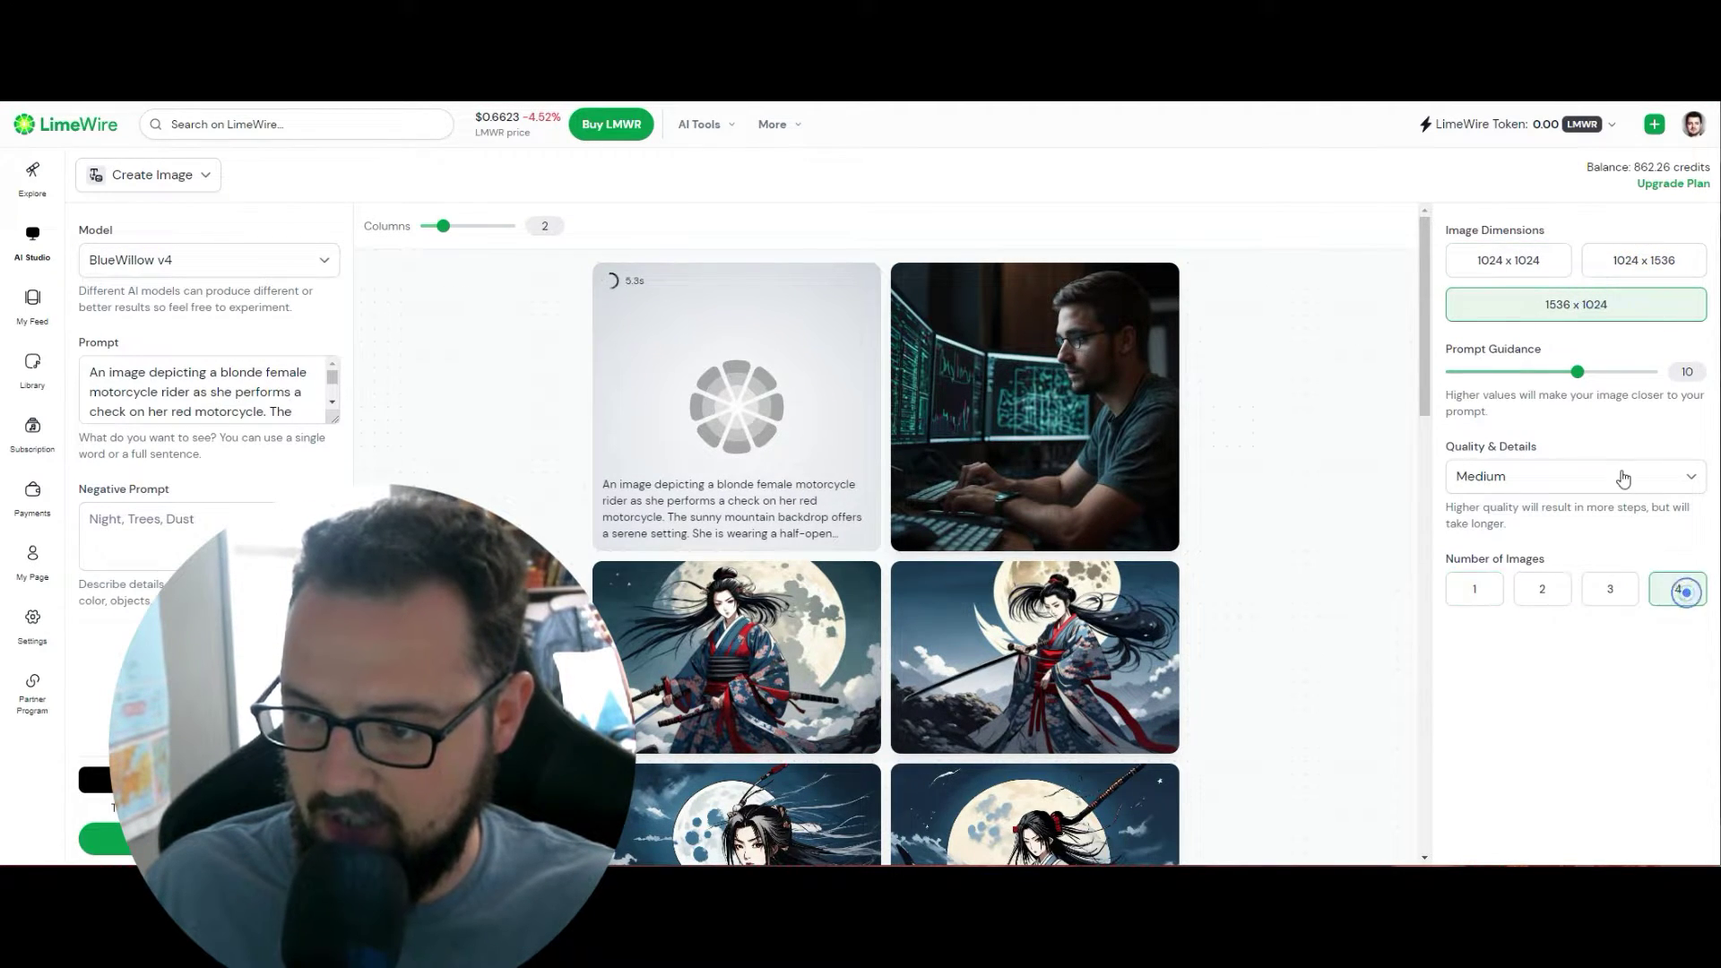
left_click(1621, 477)
left_click(1529, 583)
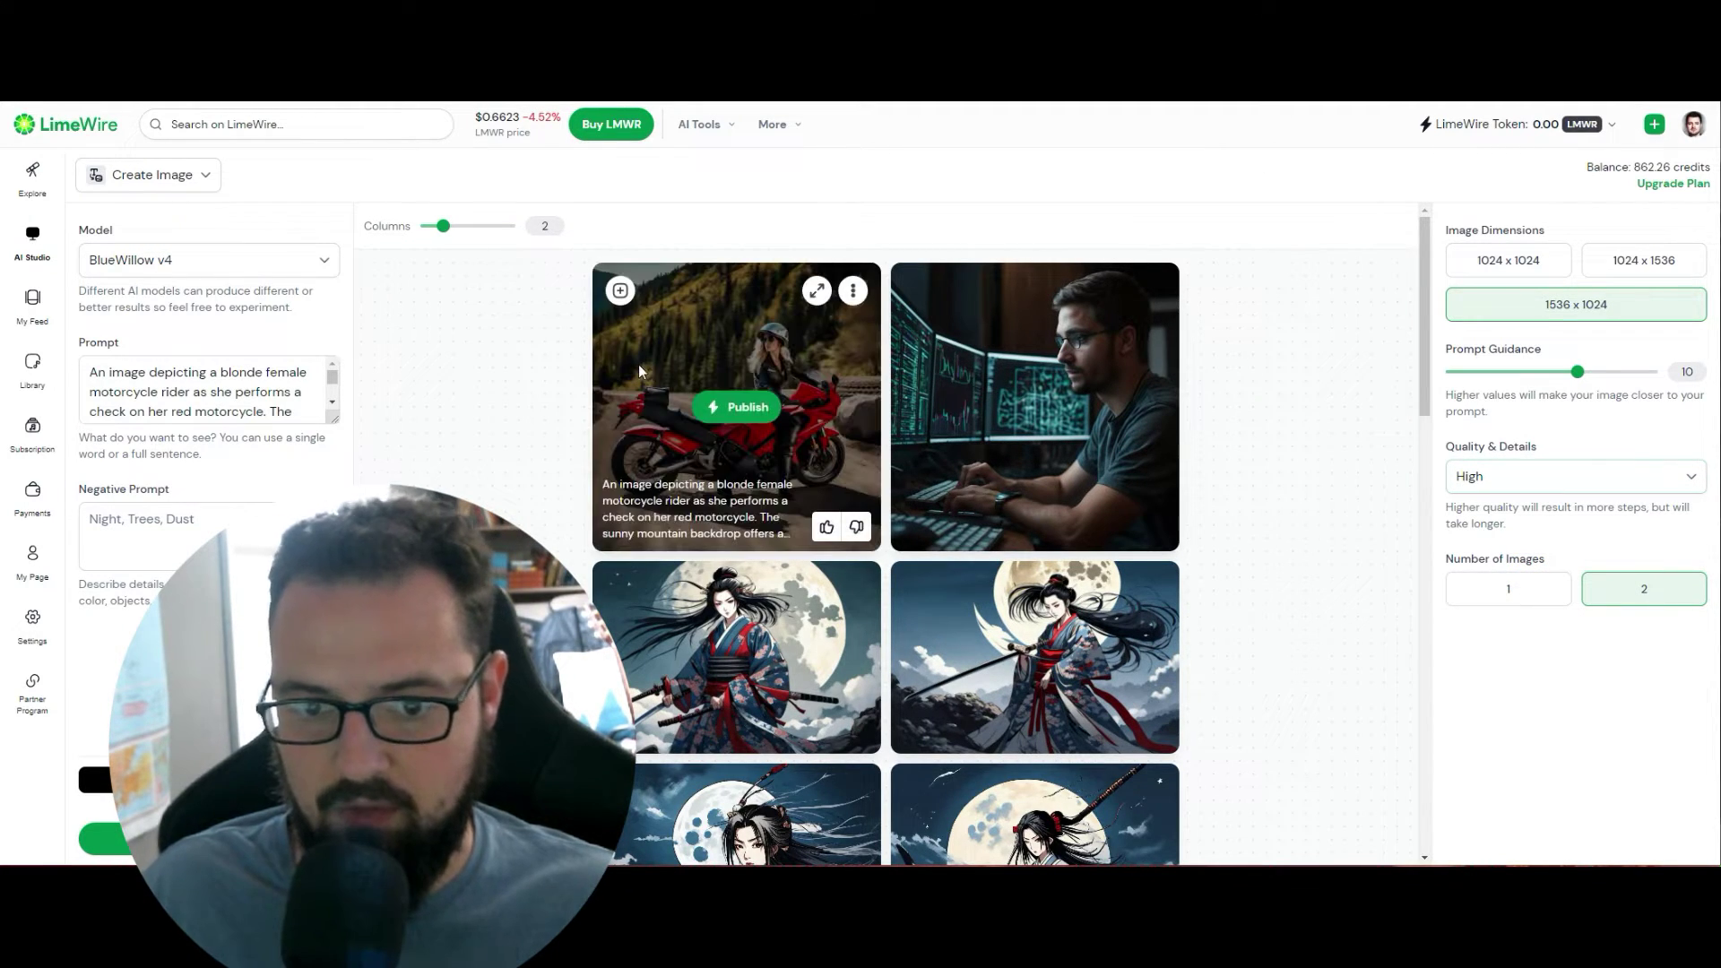
left_click(106, 839)
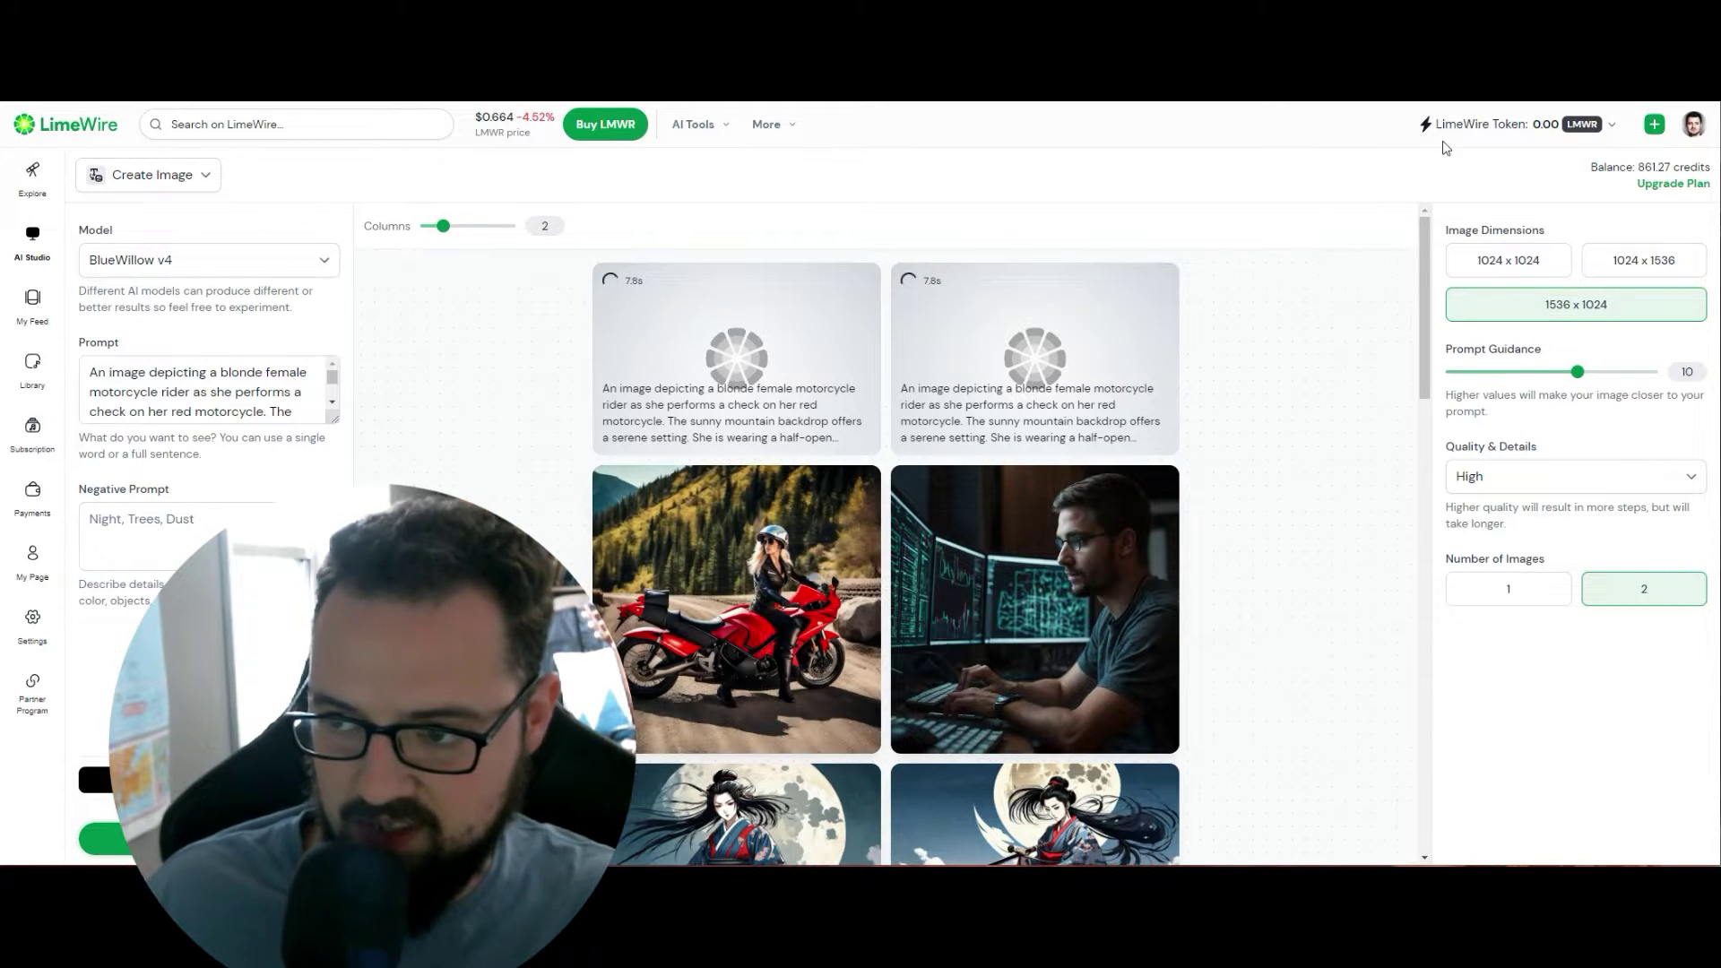
left_click(1655, 269)
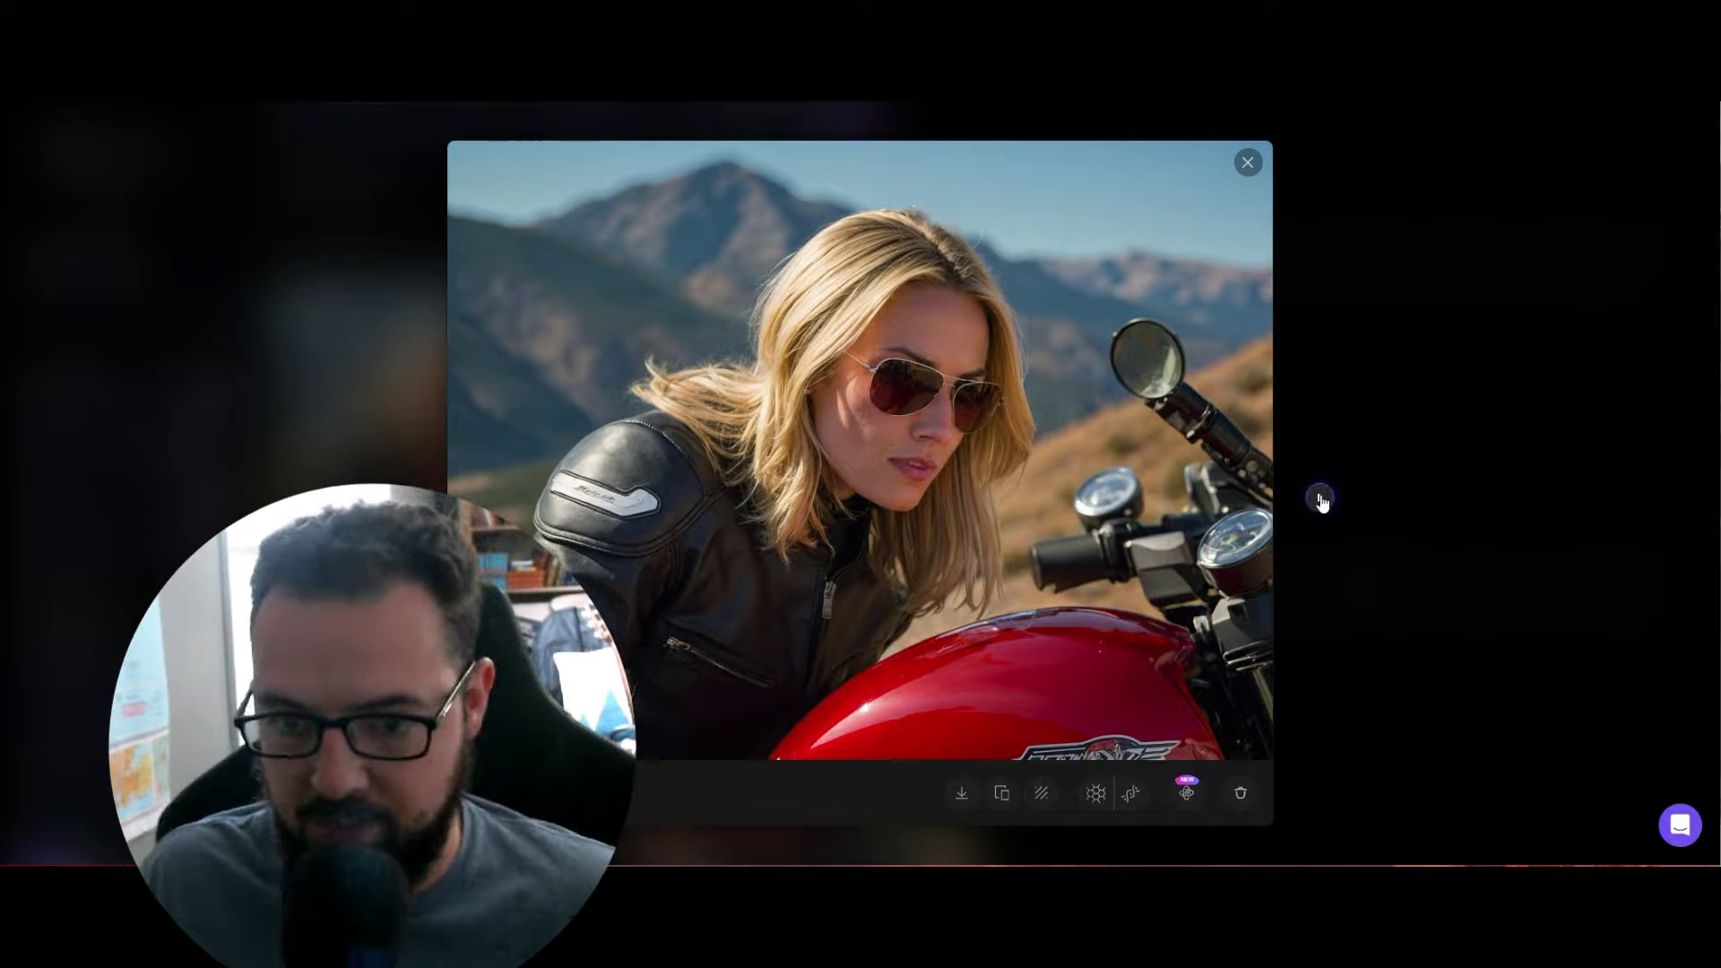
Step through the generated rider images to the sunglasses rider, then return to the gallery.
left_click(1321, 500)
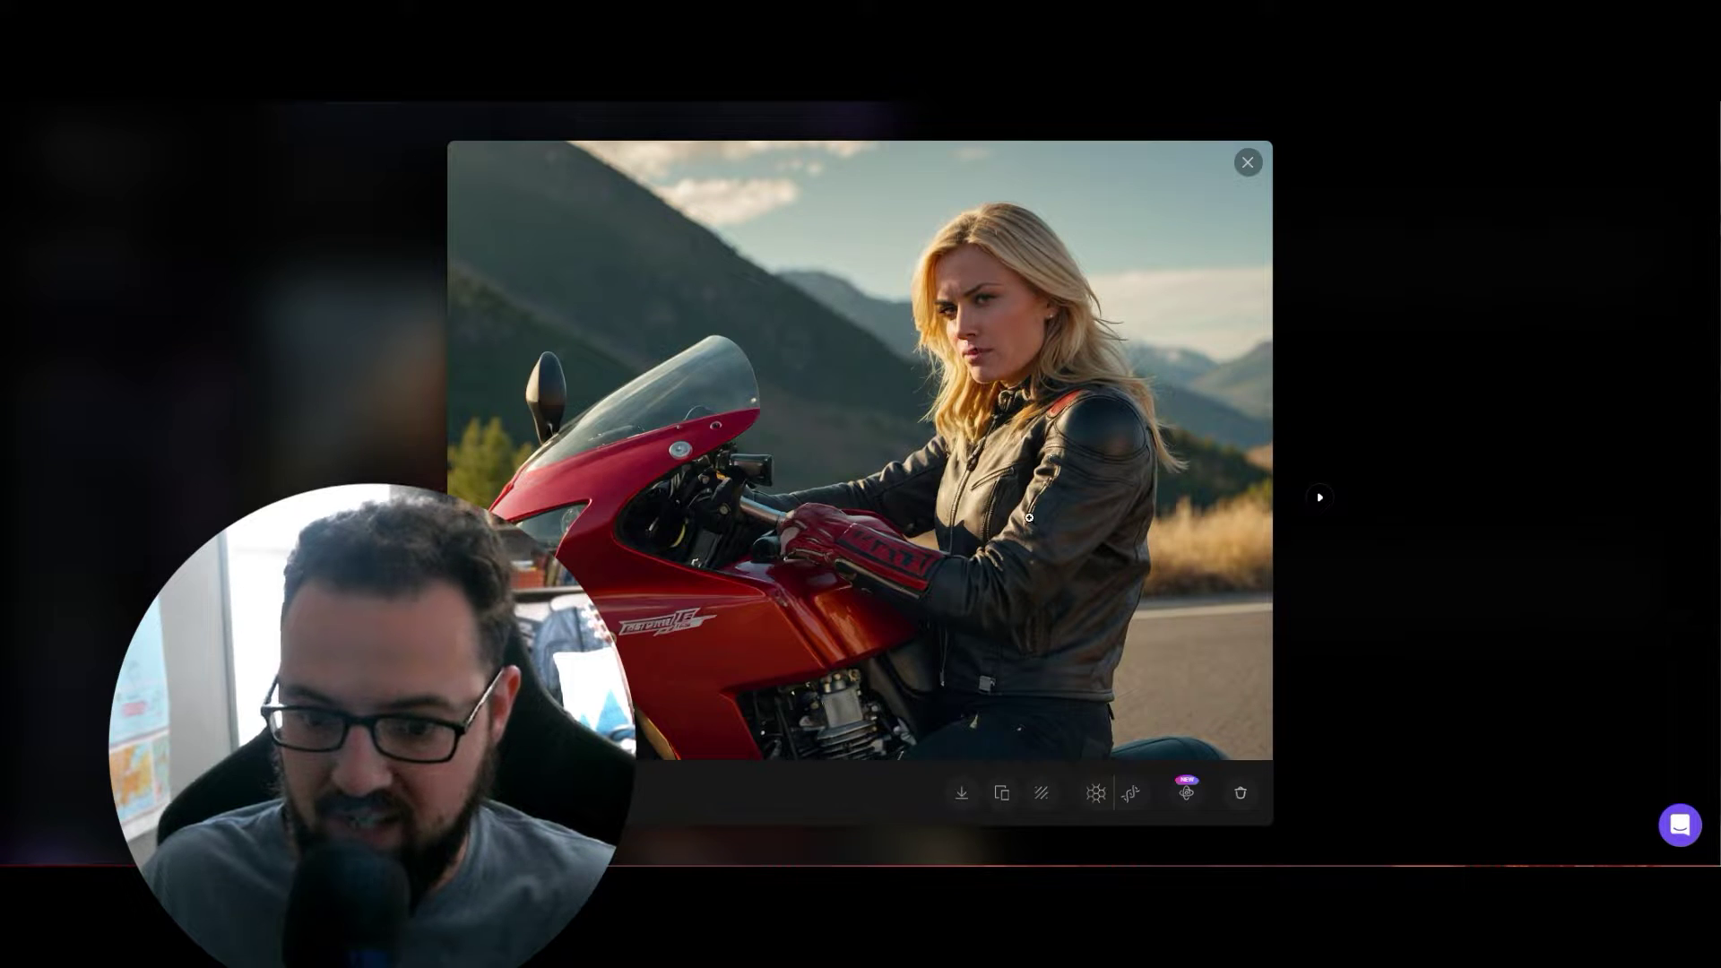
left_click(1320, 497)
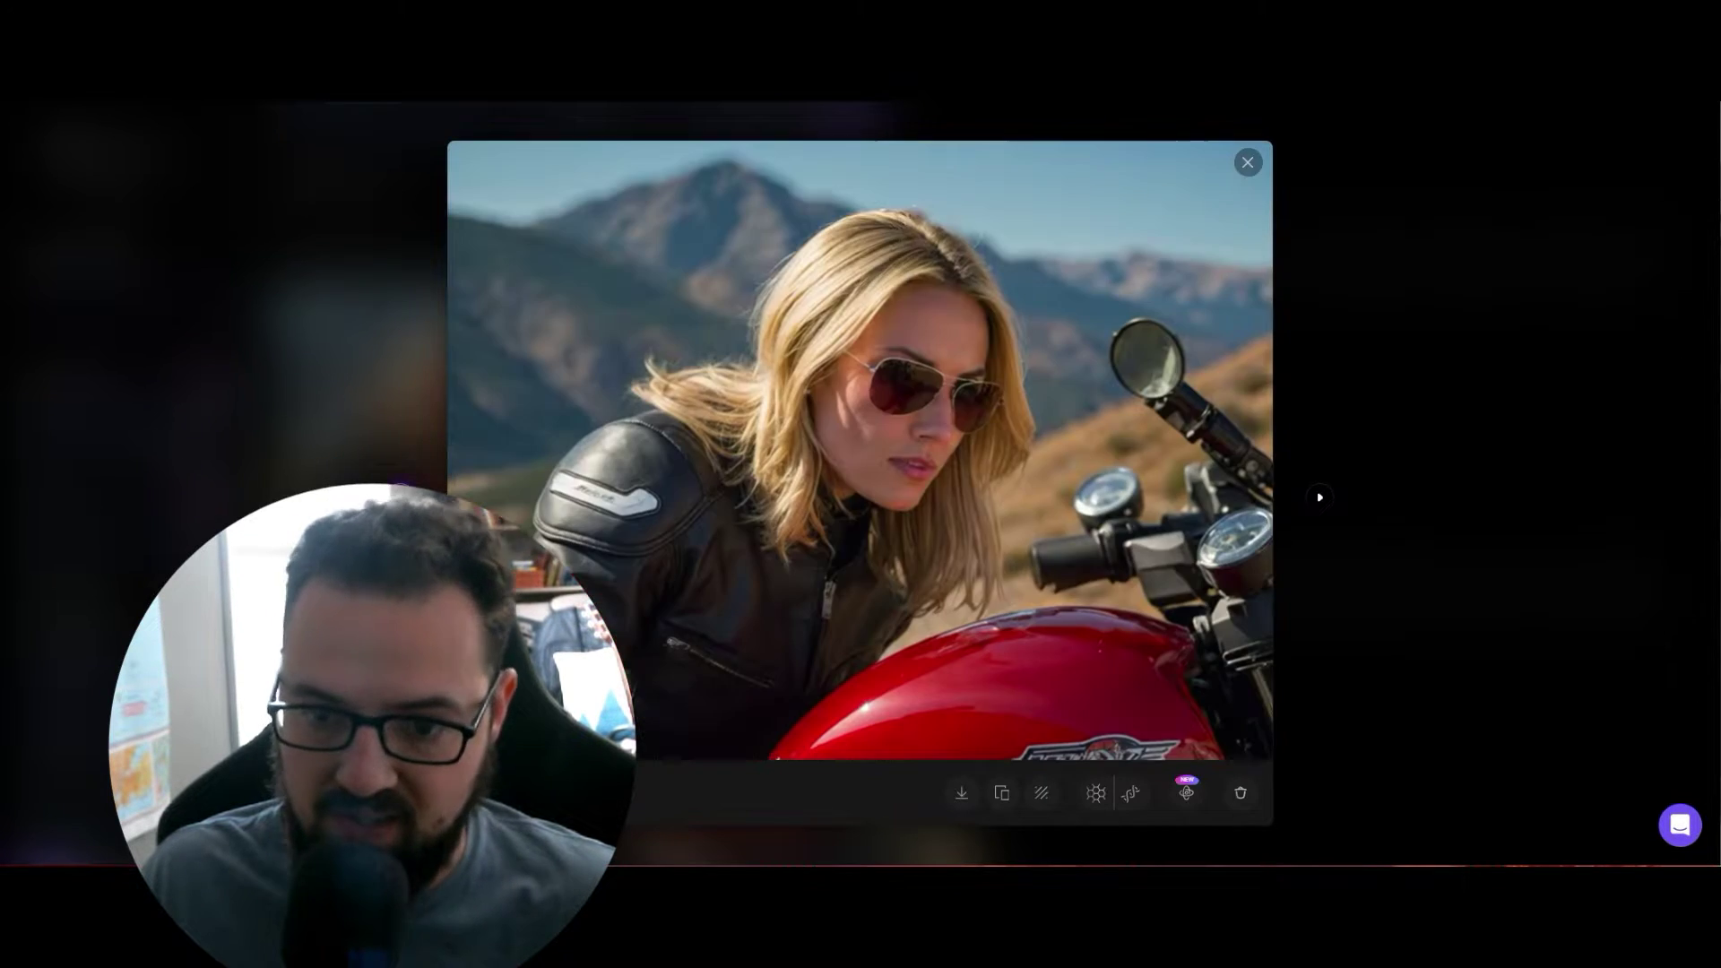
left_click(1449, 406)
Enlarge the helmeted rider image, zoom in on her face and back out, then move on.
scroll(1255, 502, "down", 2)
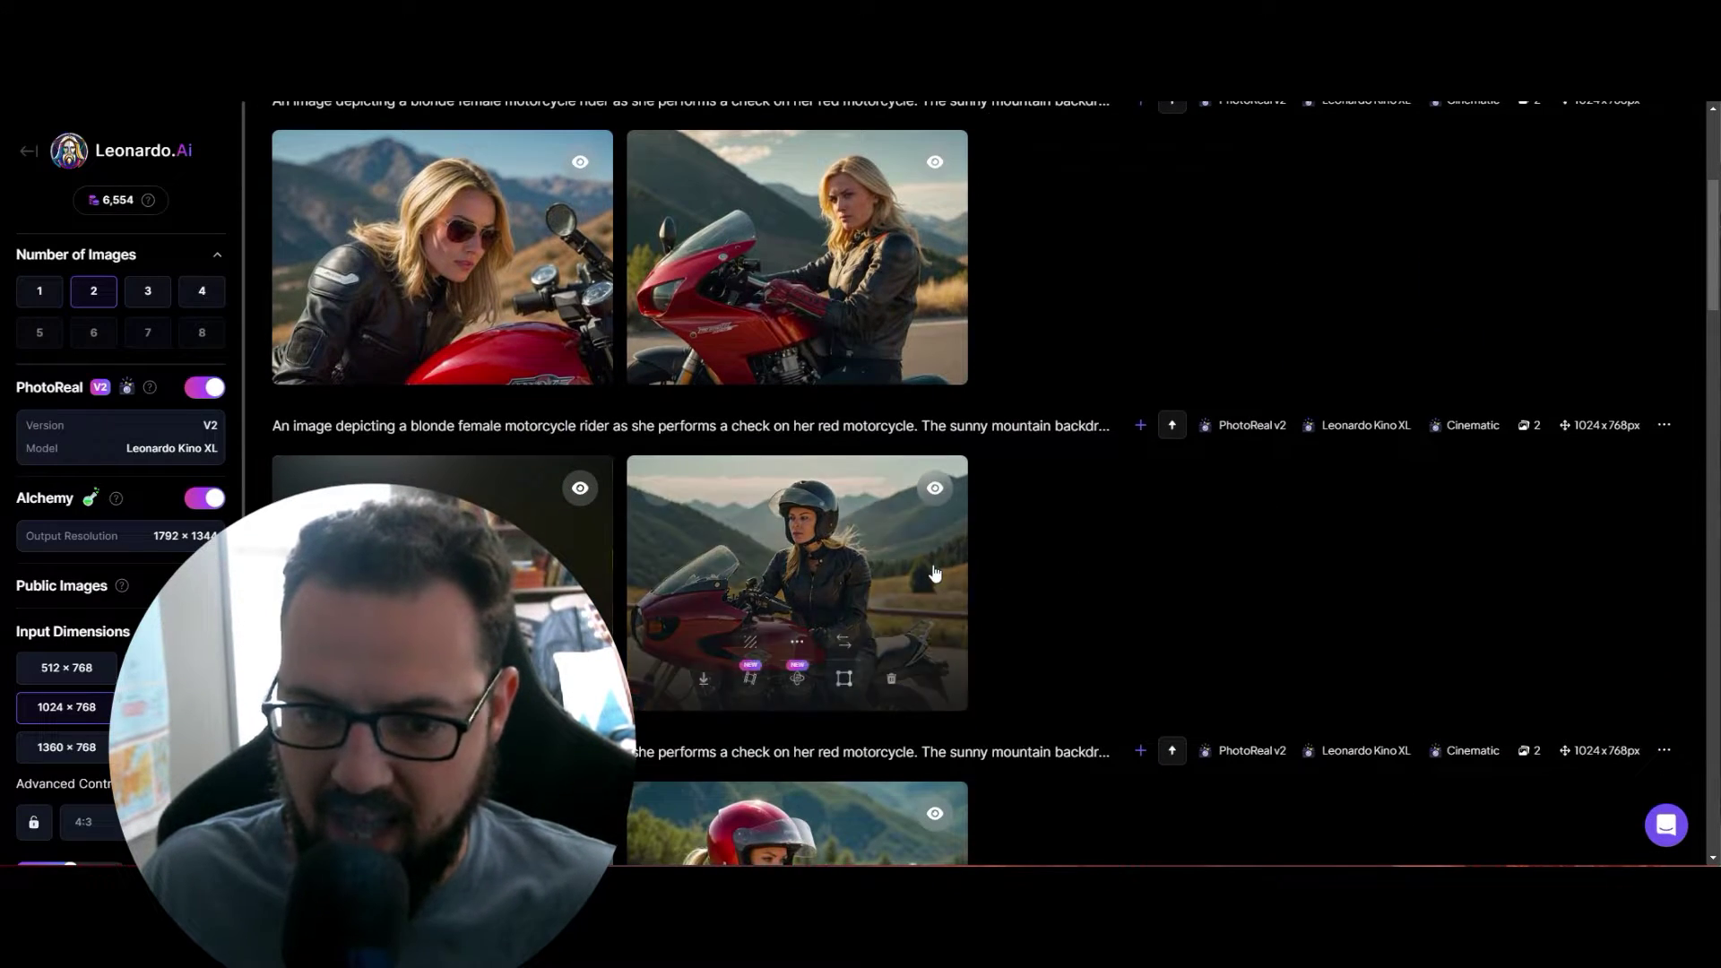
left_click(812, 587)
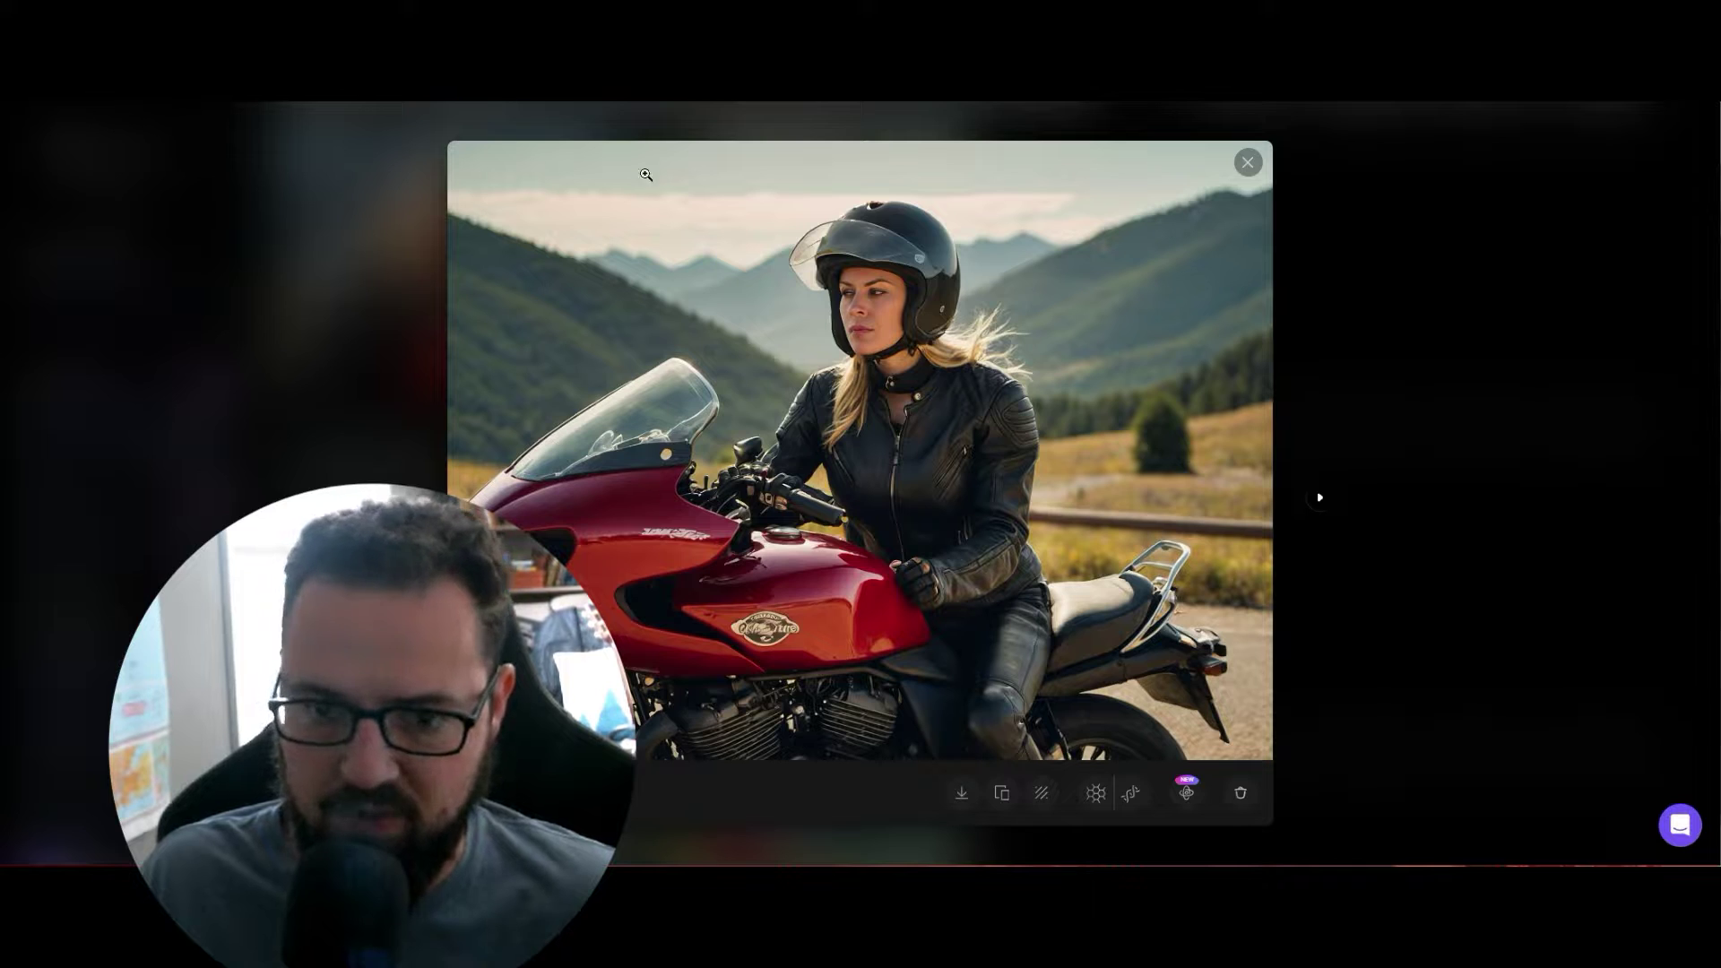
left_click(858, 292)
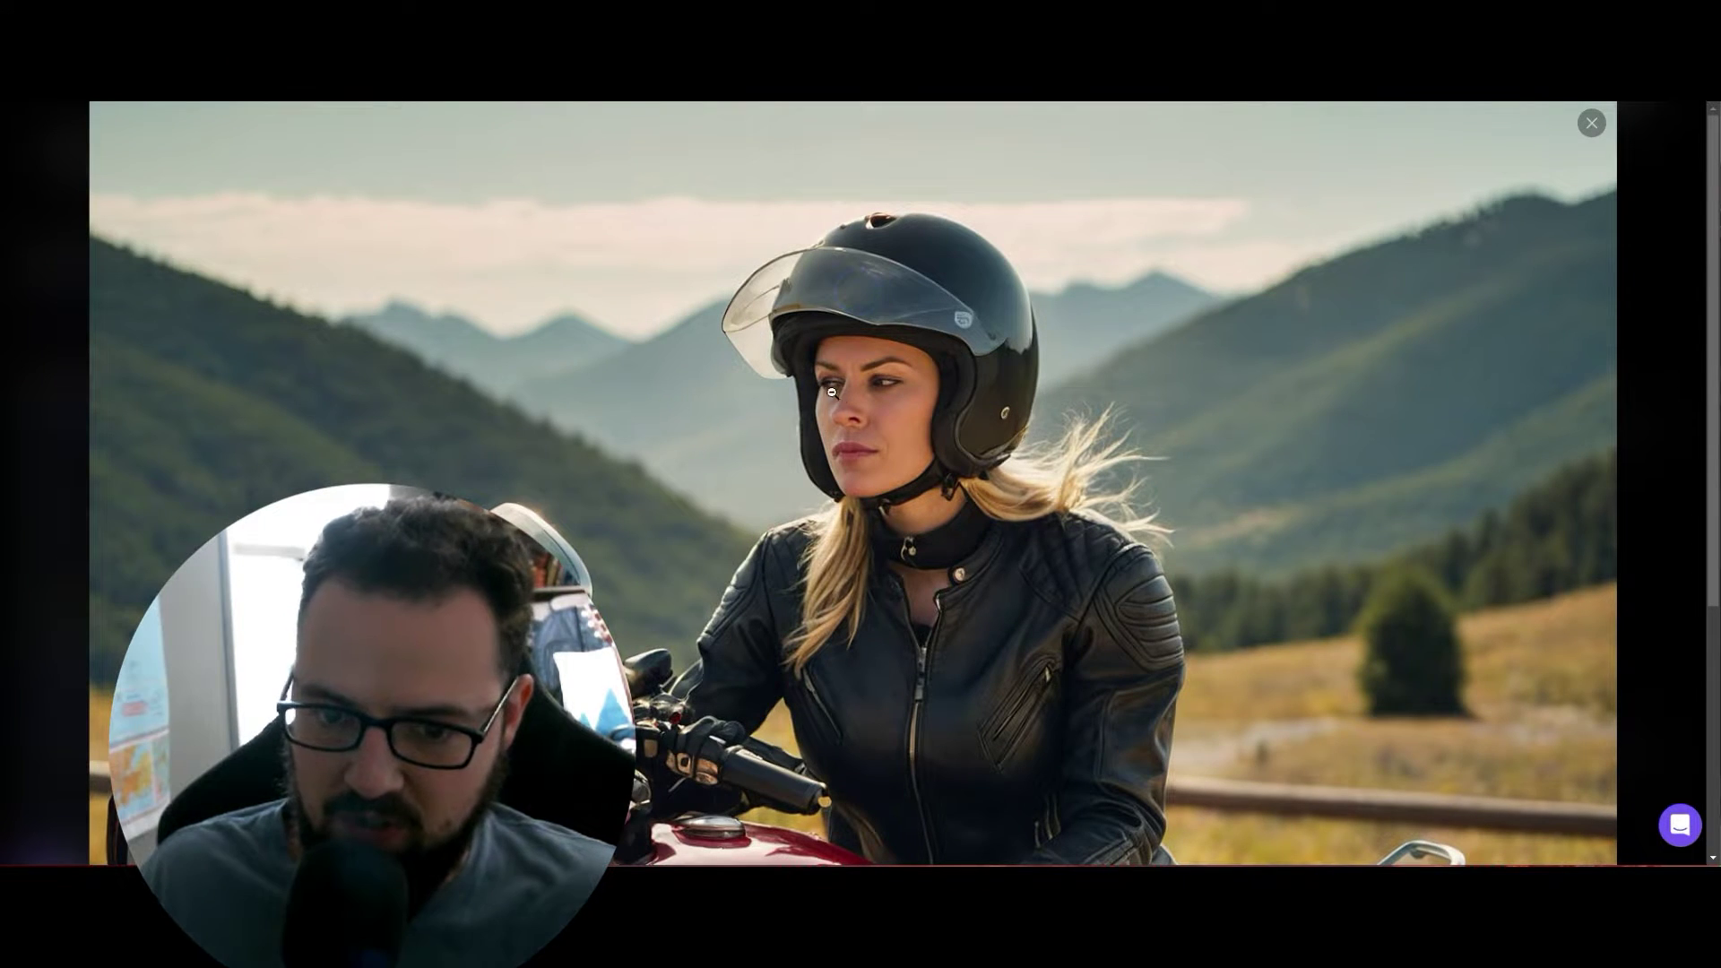
left_click(839, 389)
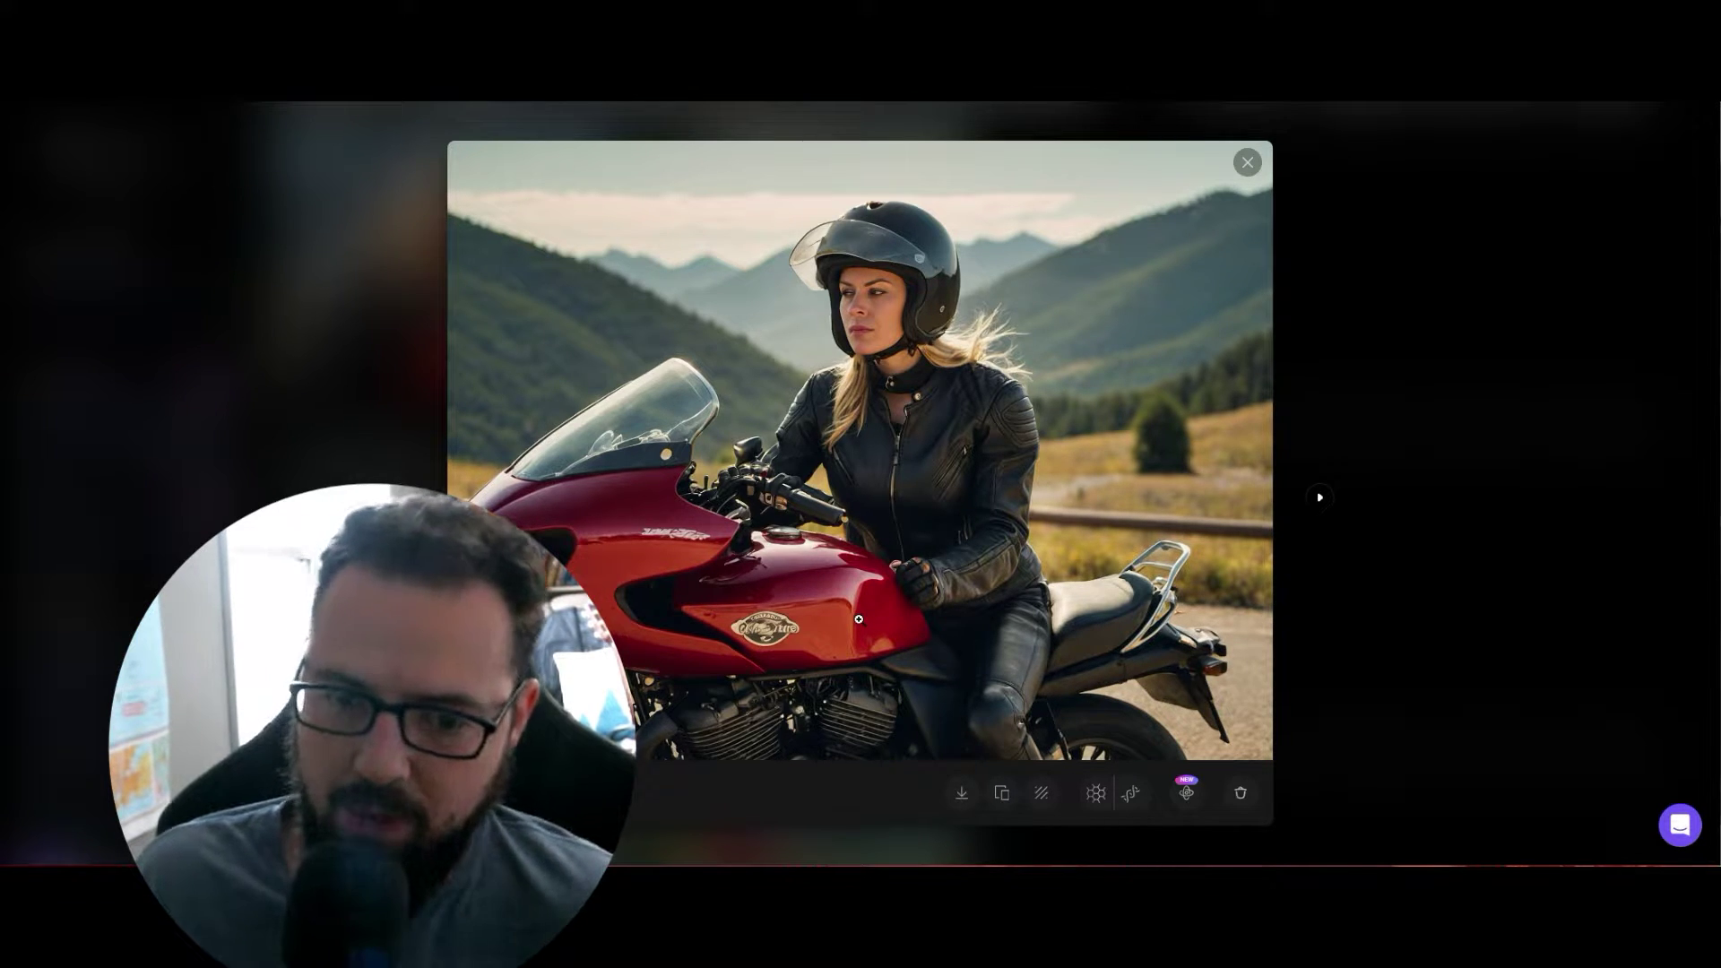
left_click(1320, 497)
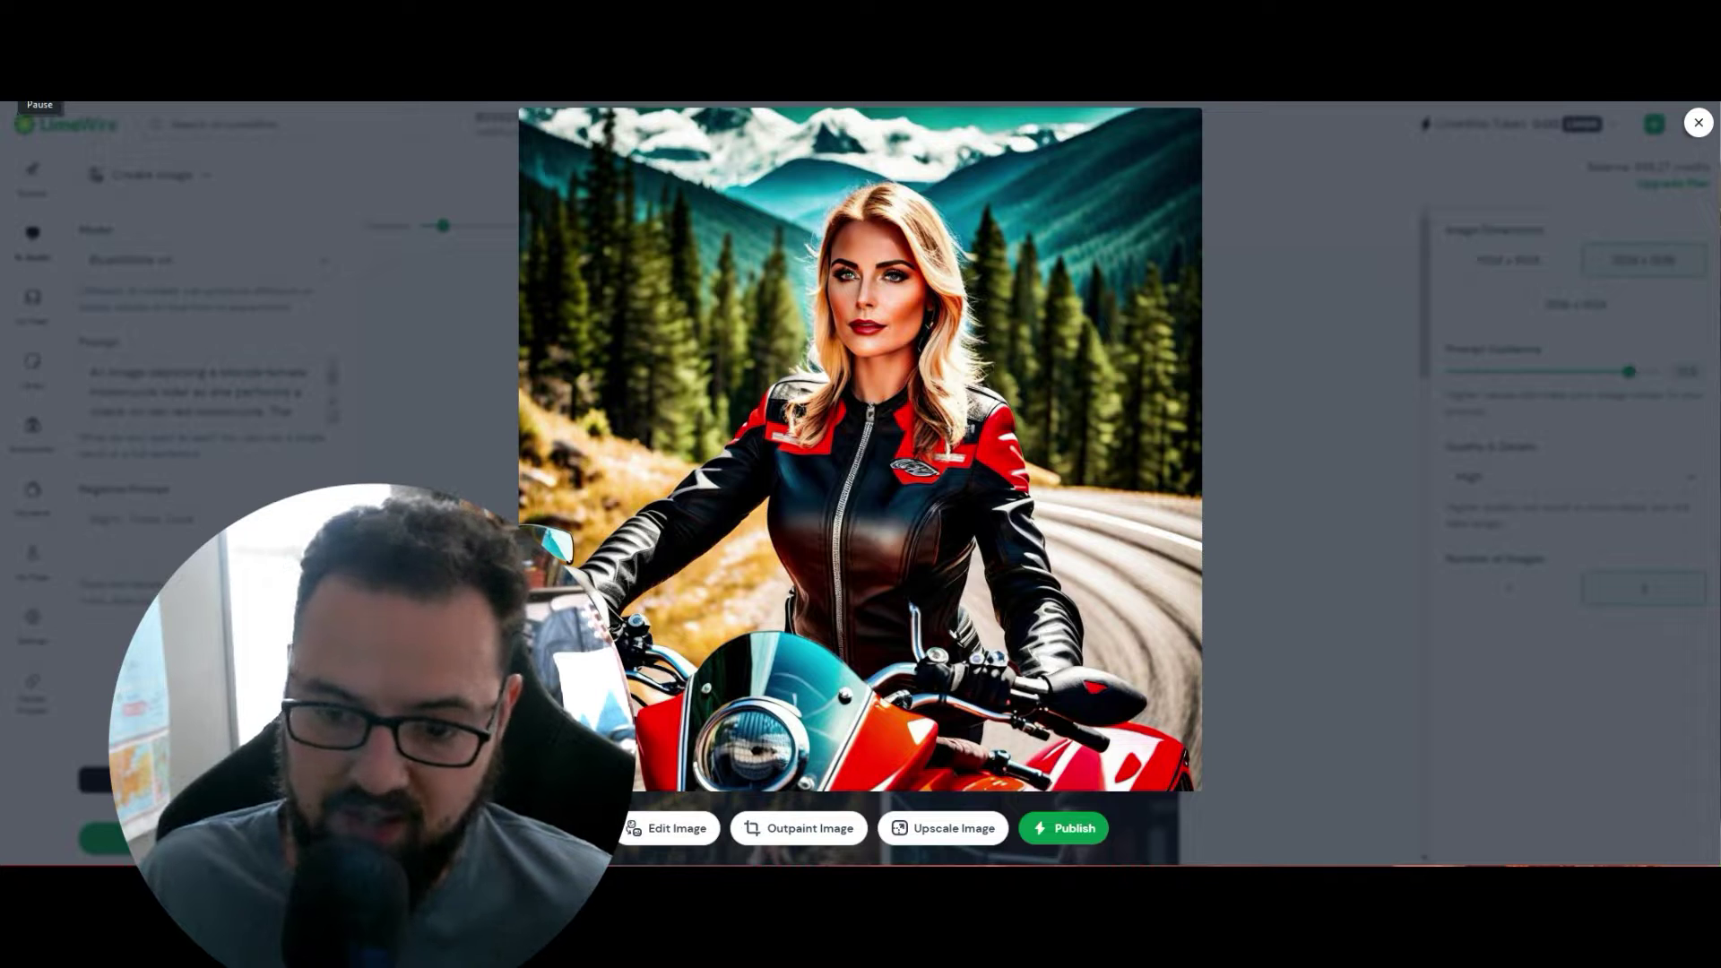
Download the red-black leathers rider portrait, then enlarge the helmeted rider image and open its options.
key("Escape")
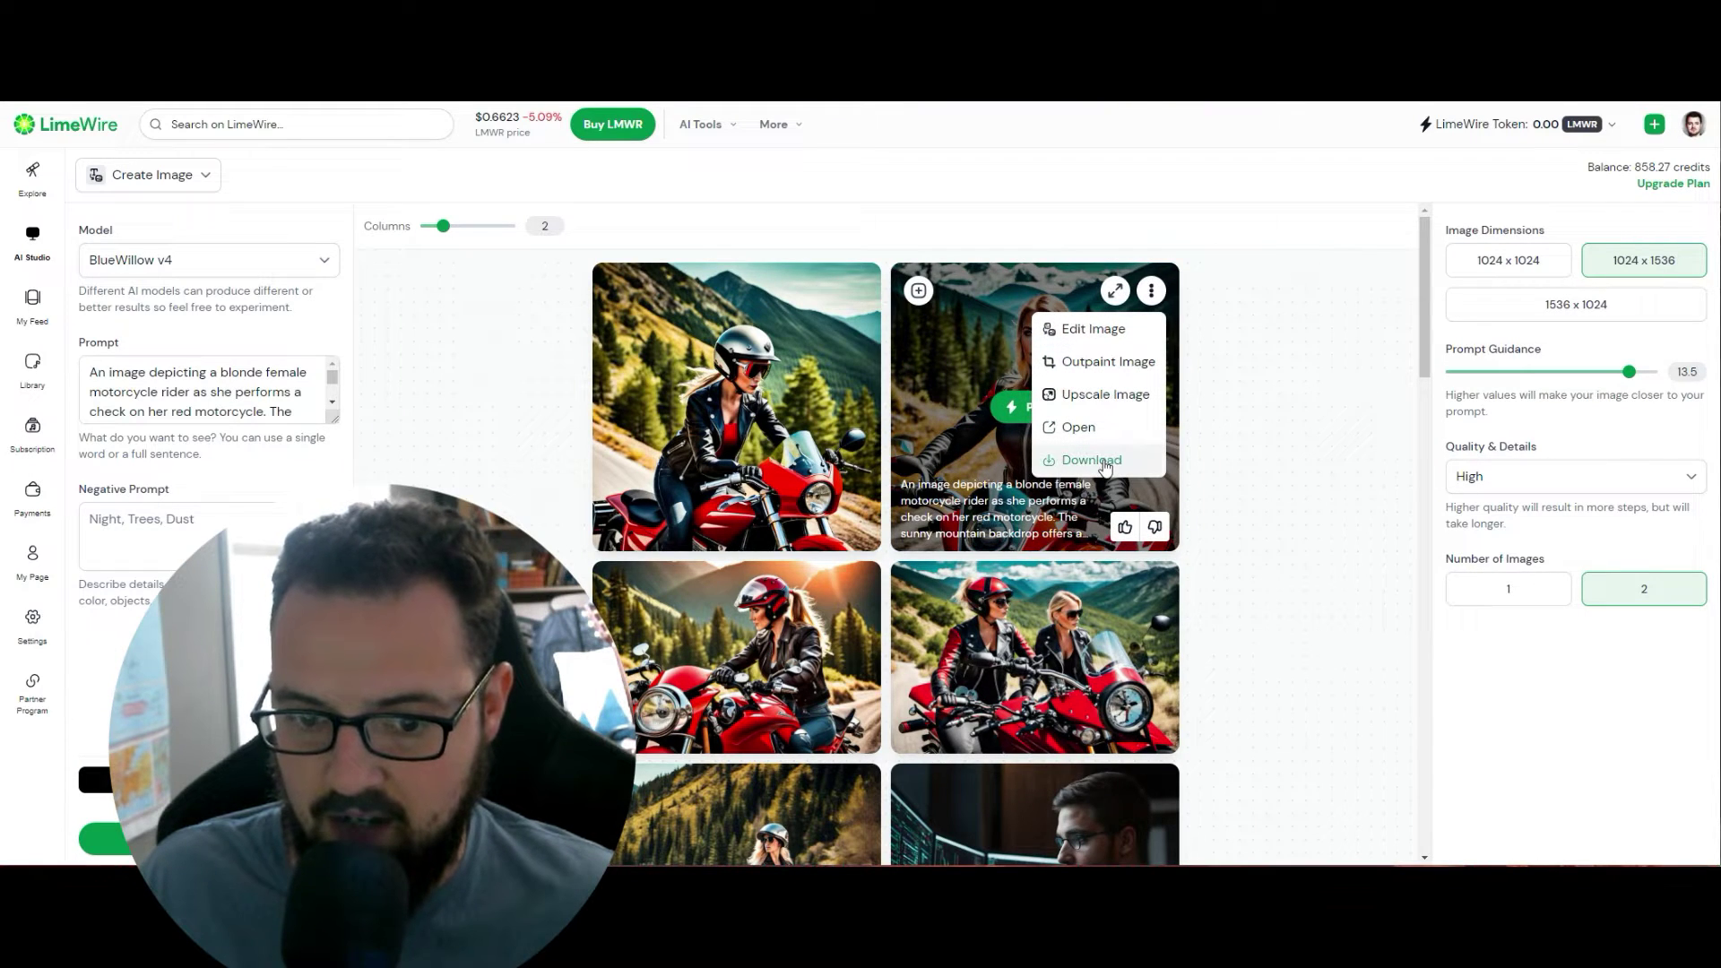
left_click(1103, 459)
scroll(1255, 620, "down", 3)
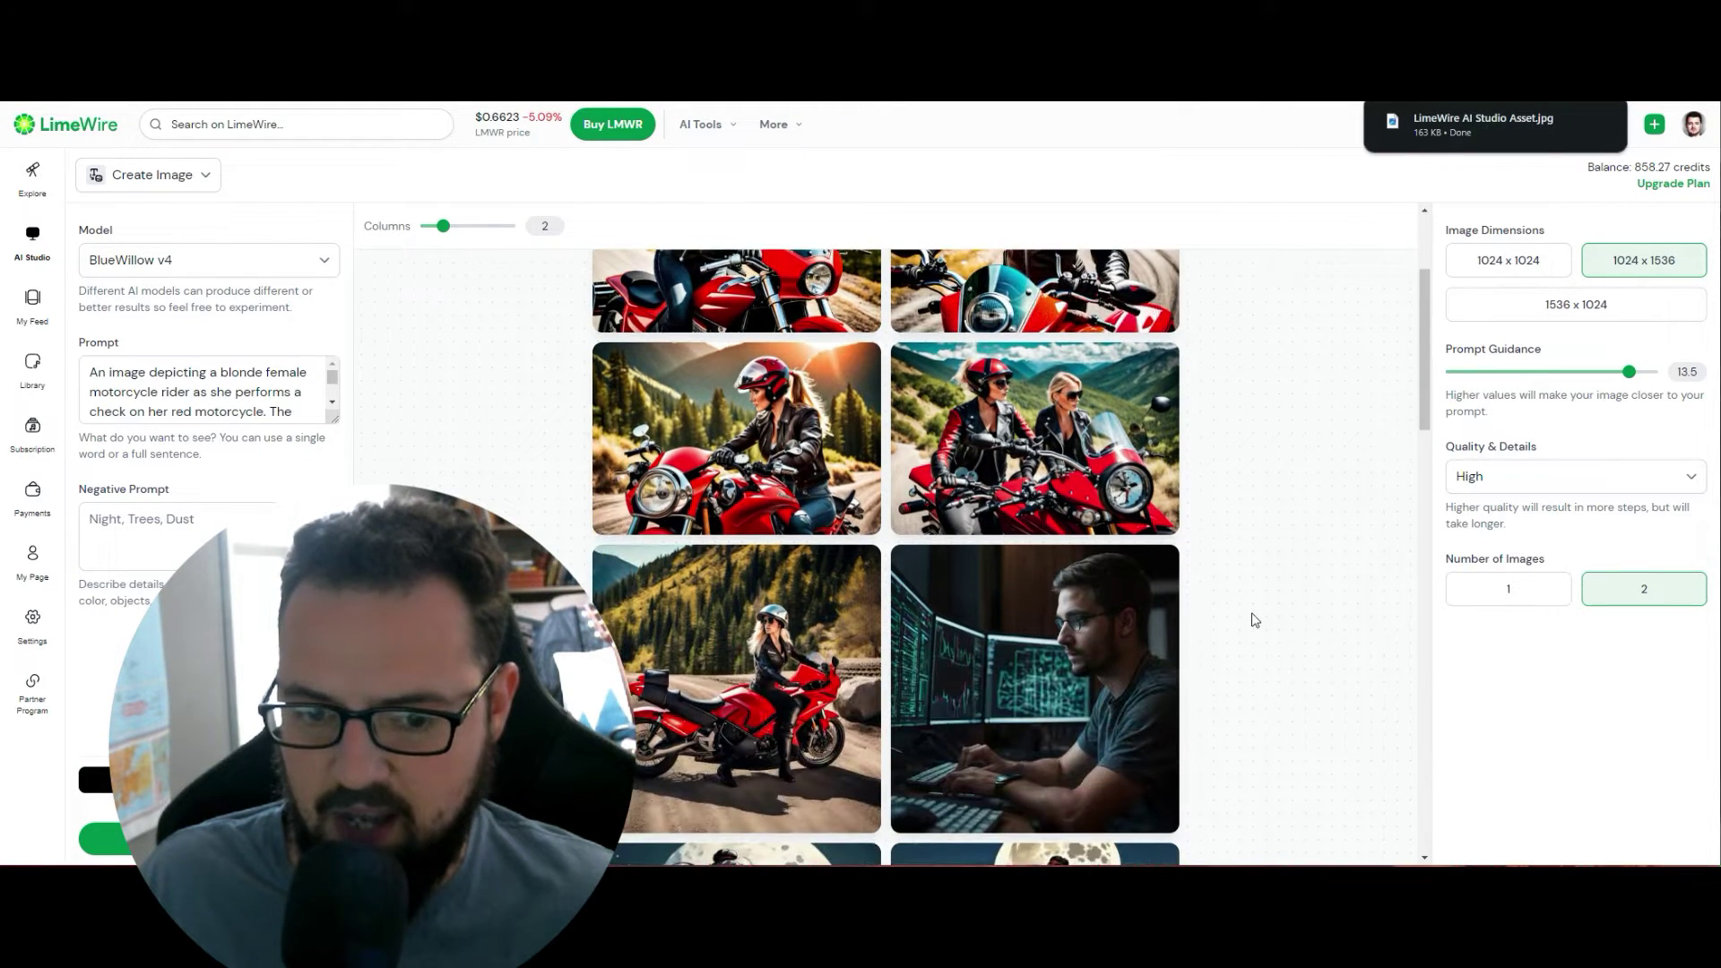
scroll(1255, 621, "up", 3)
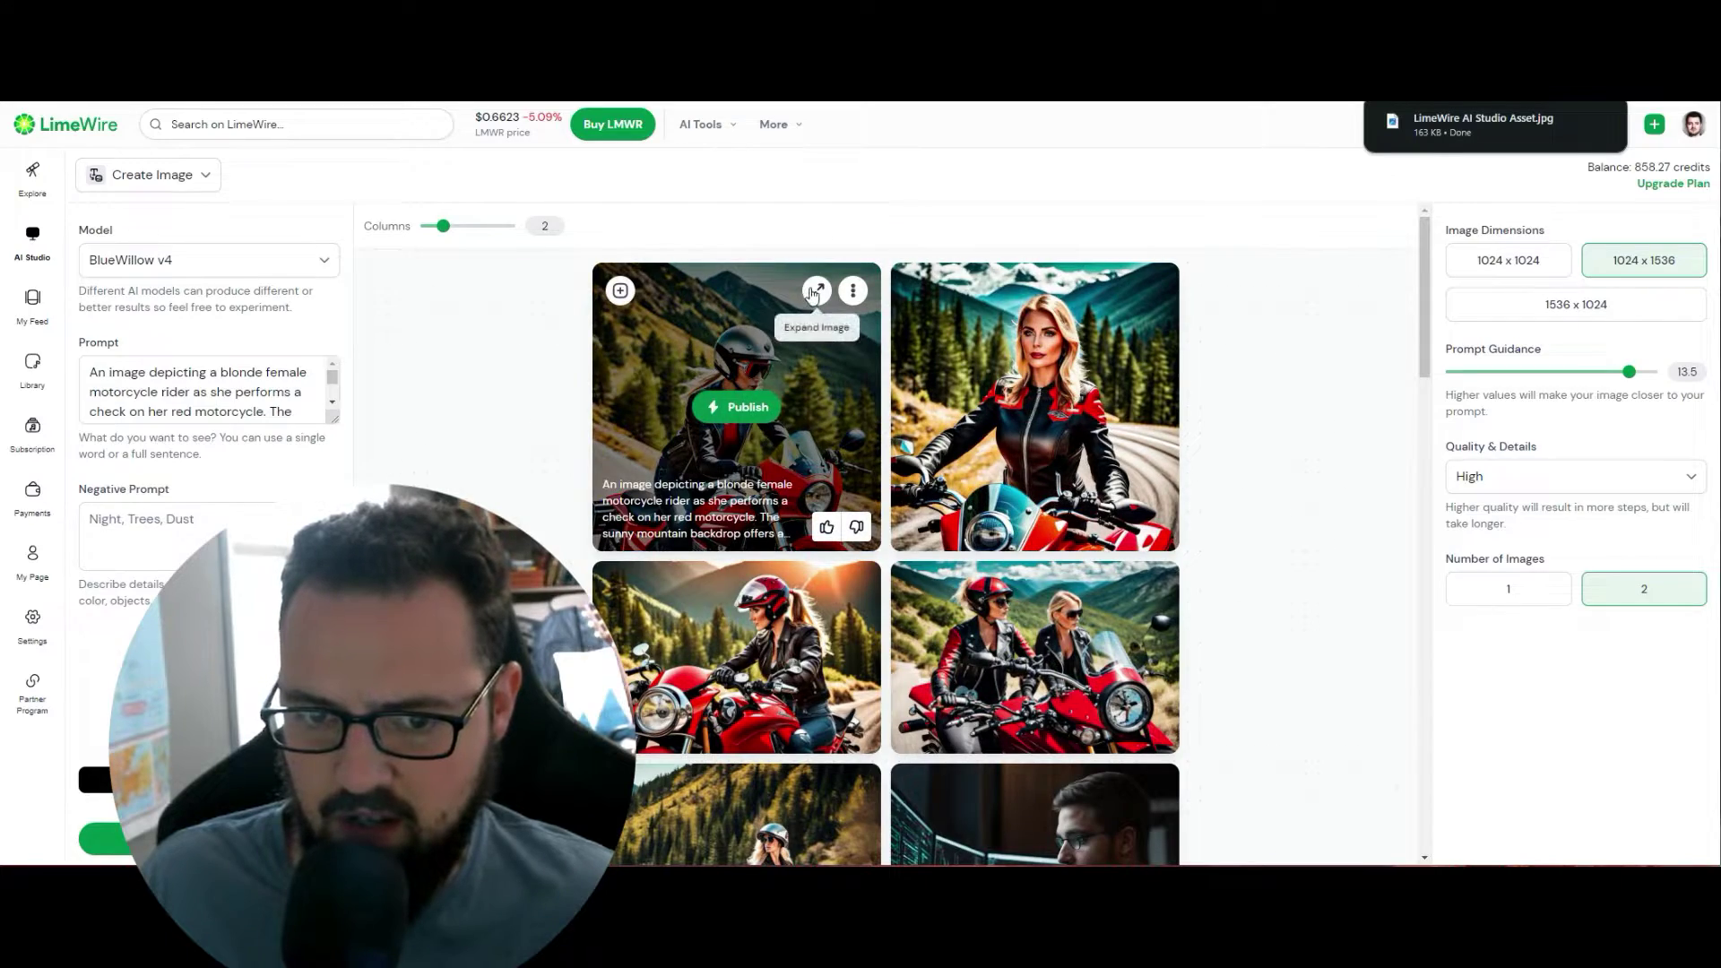
left_click(812, 288)
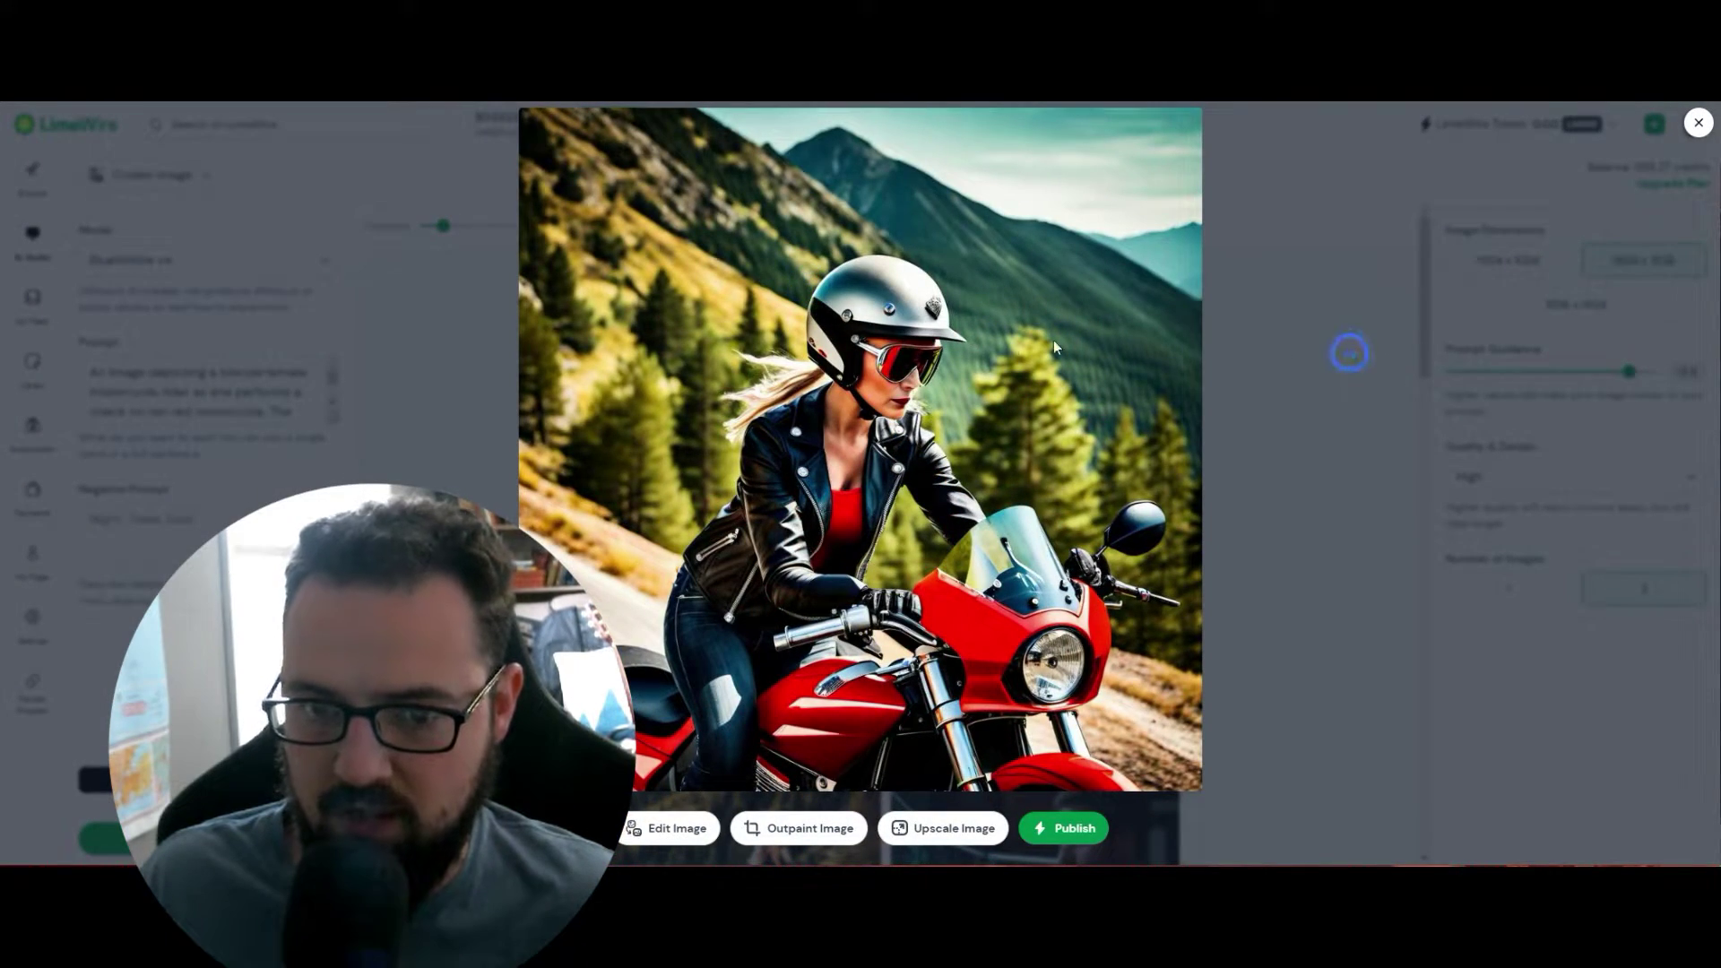
left_click(1698, 122)
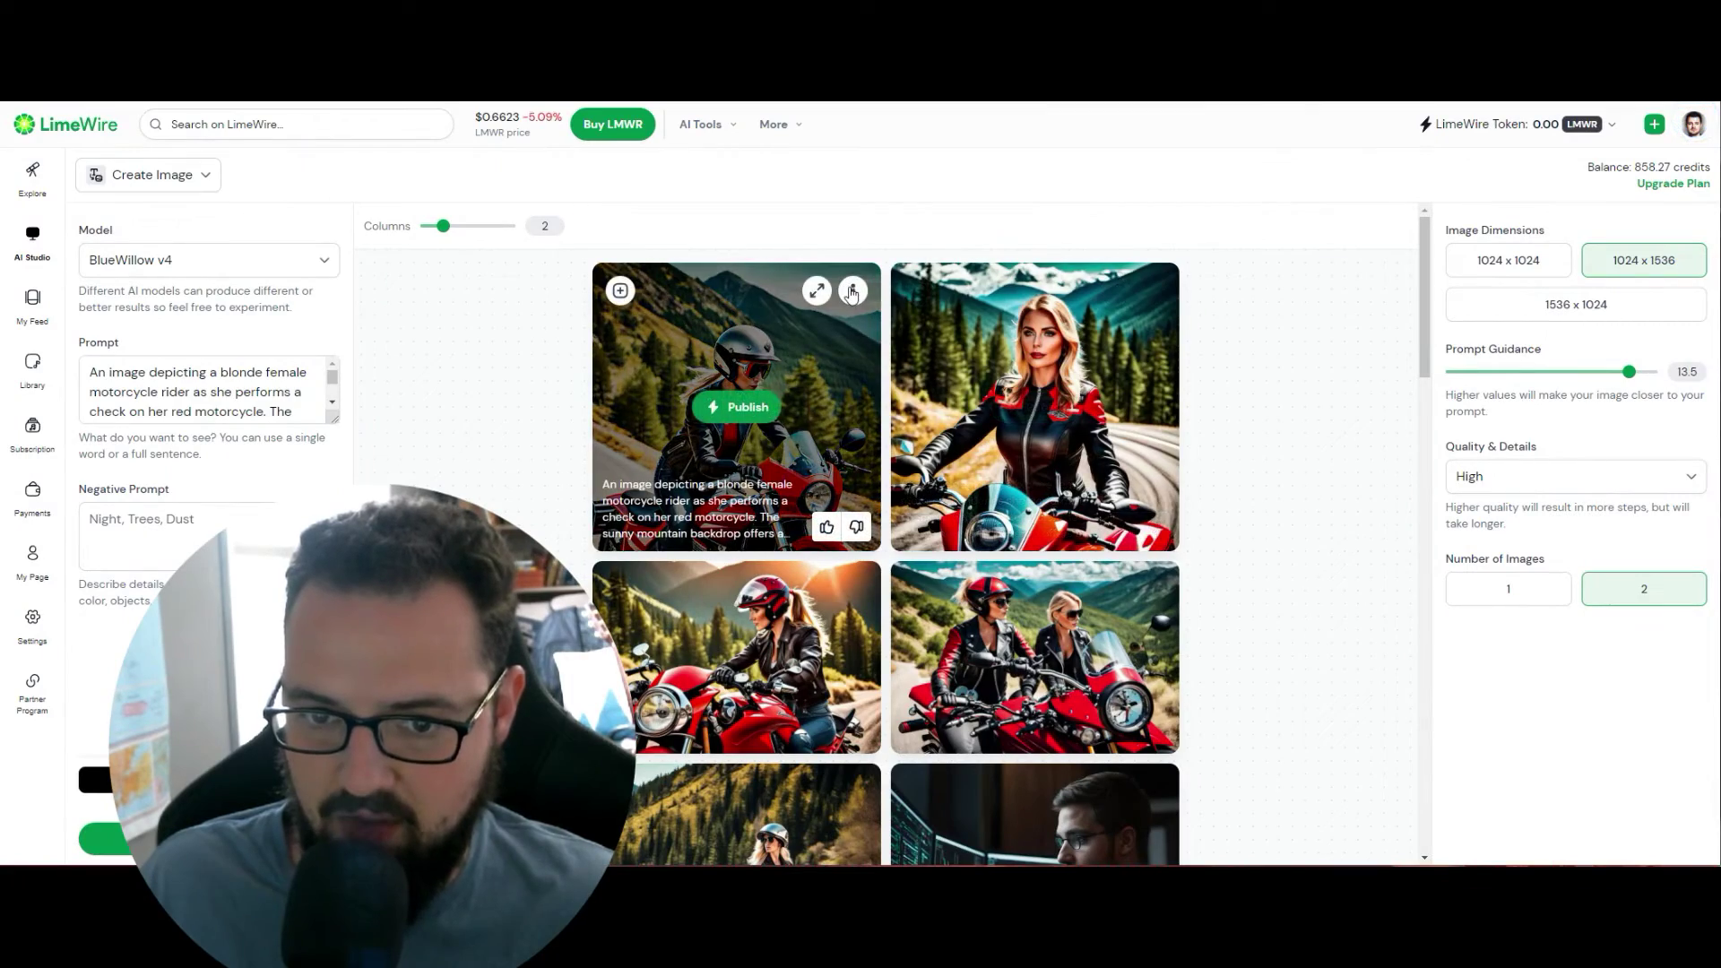
left_click(851, 290)
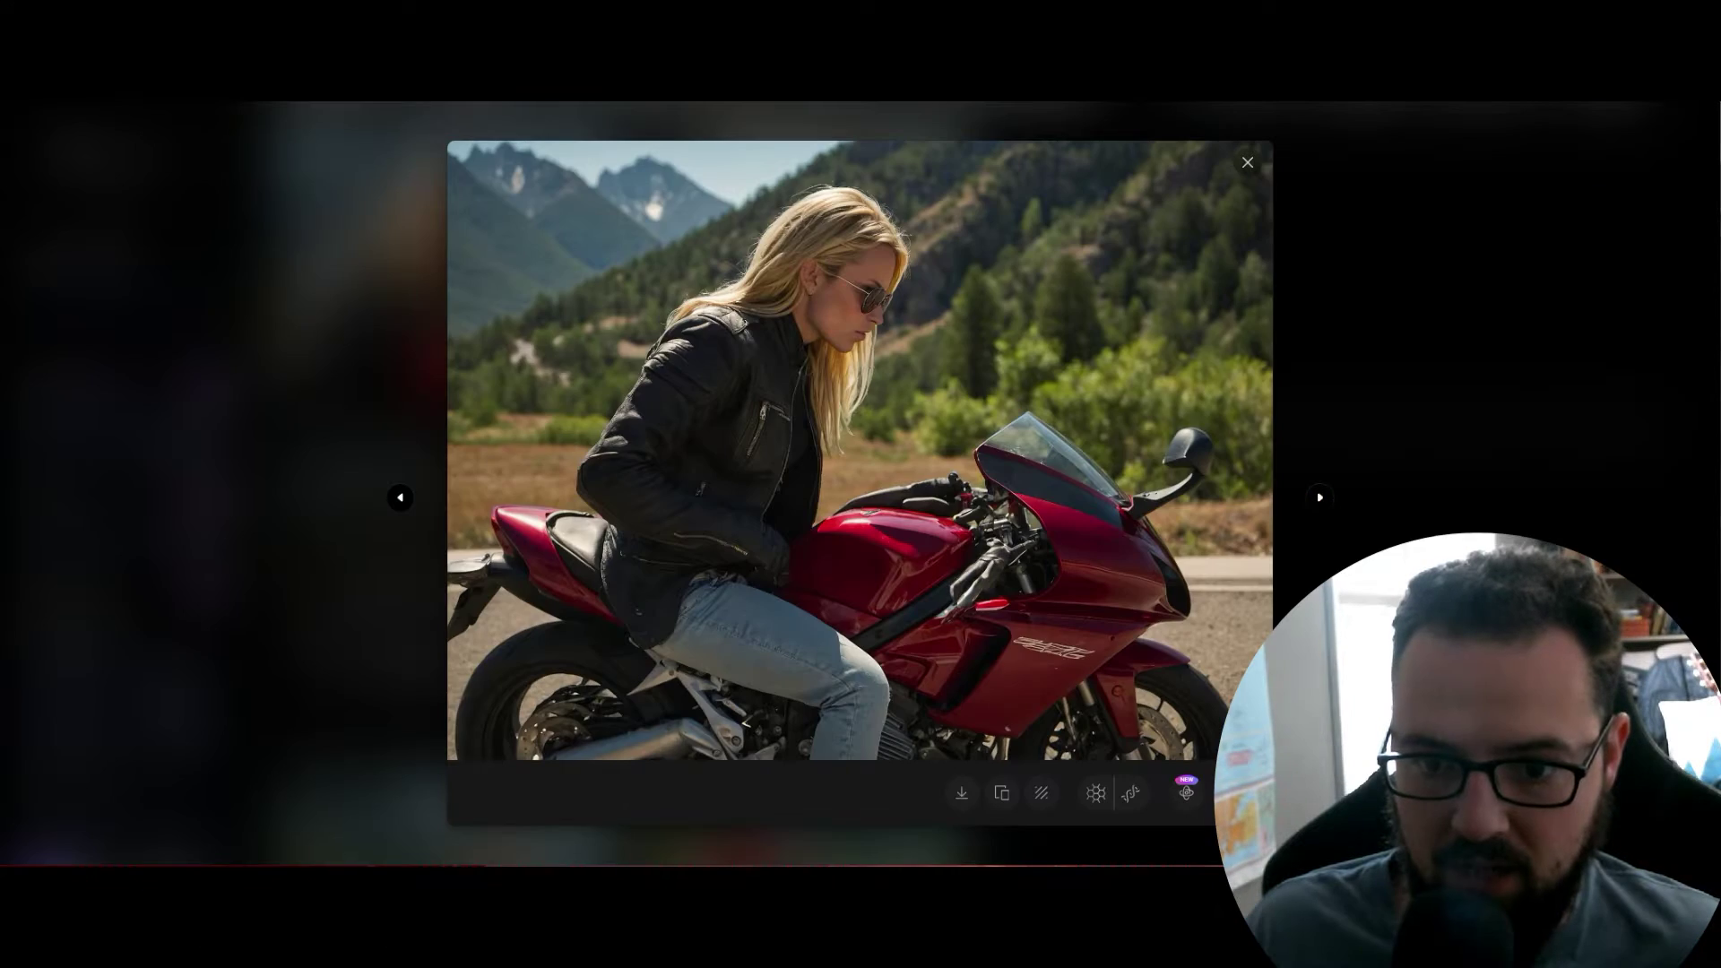
Download the helmeted rider image from the Leonardo lightbox and return to generation history.
left_click(1321, 499)
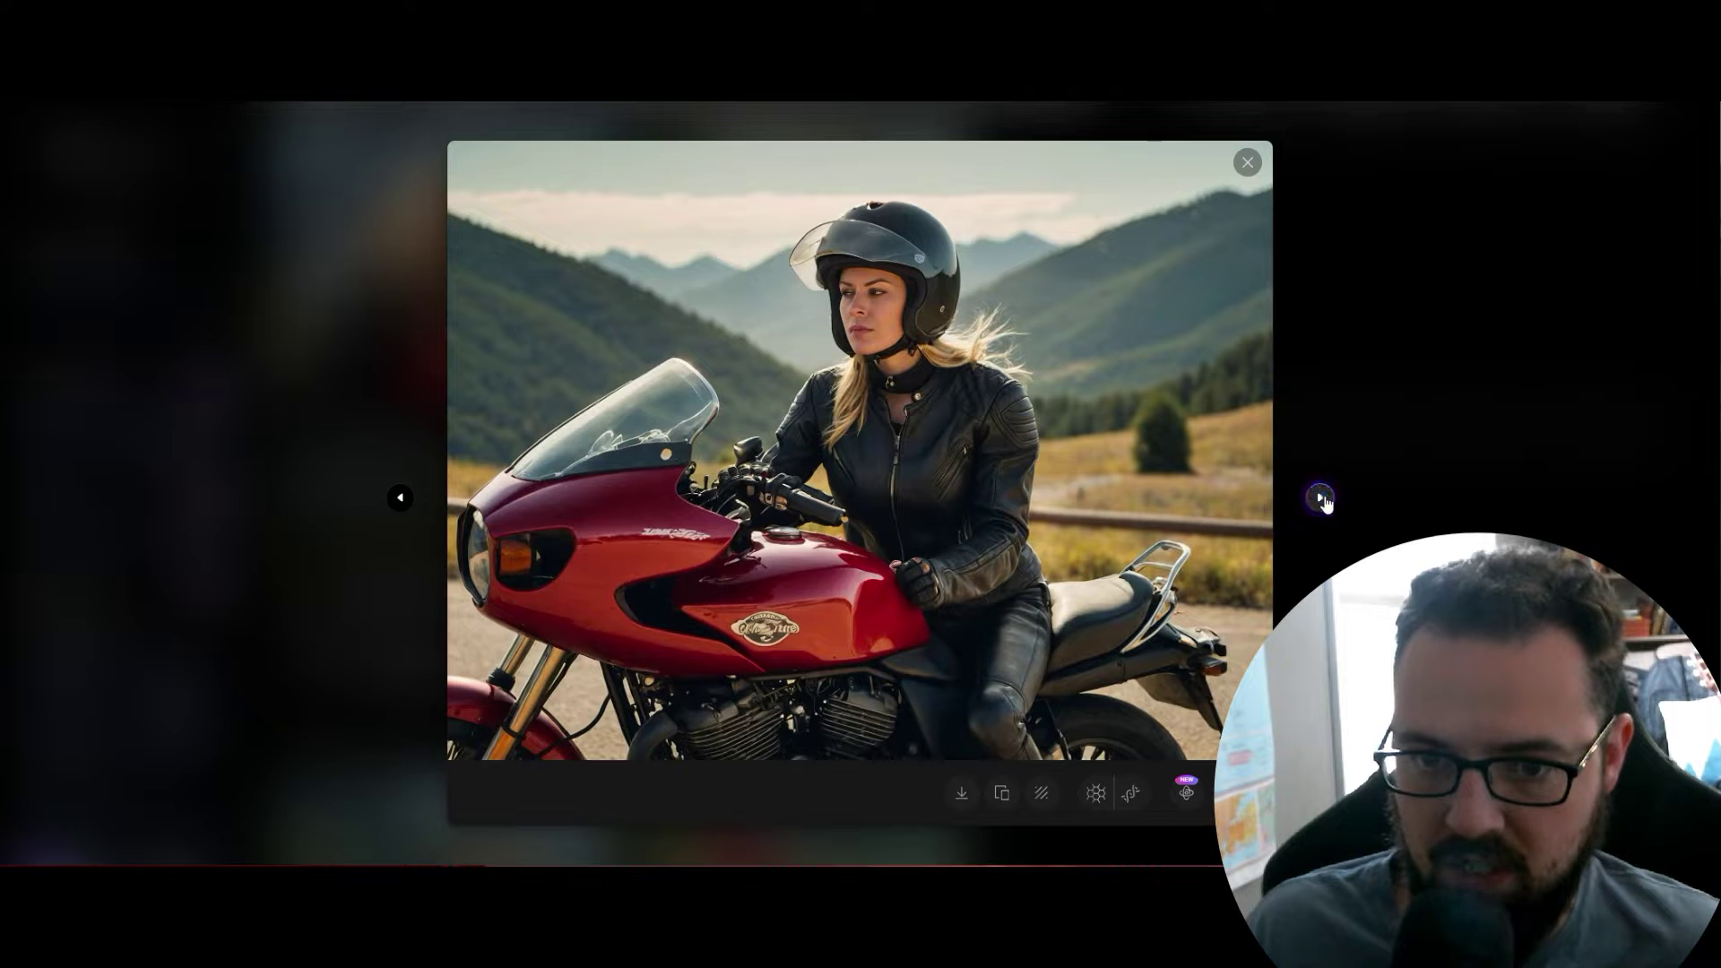
left_click(961, 793)
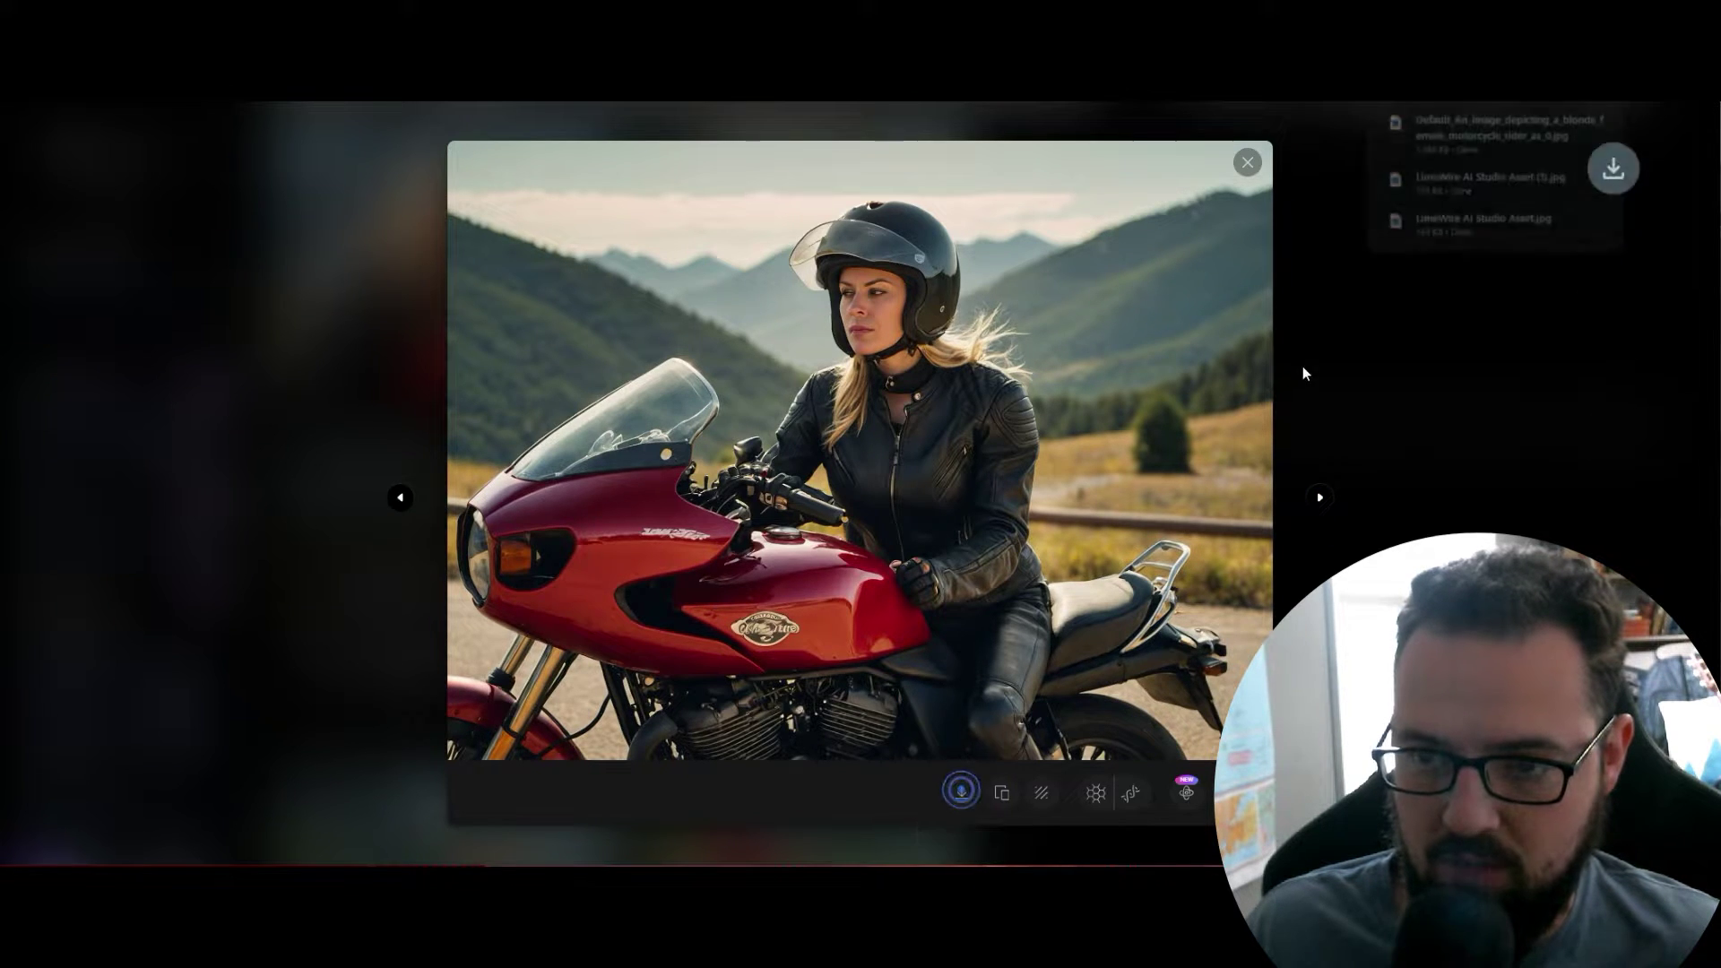
left_click(1322, 499)
left_click(1323, 498)
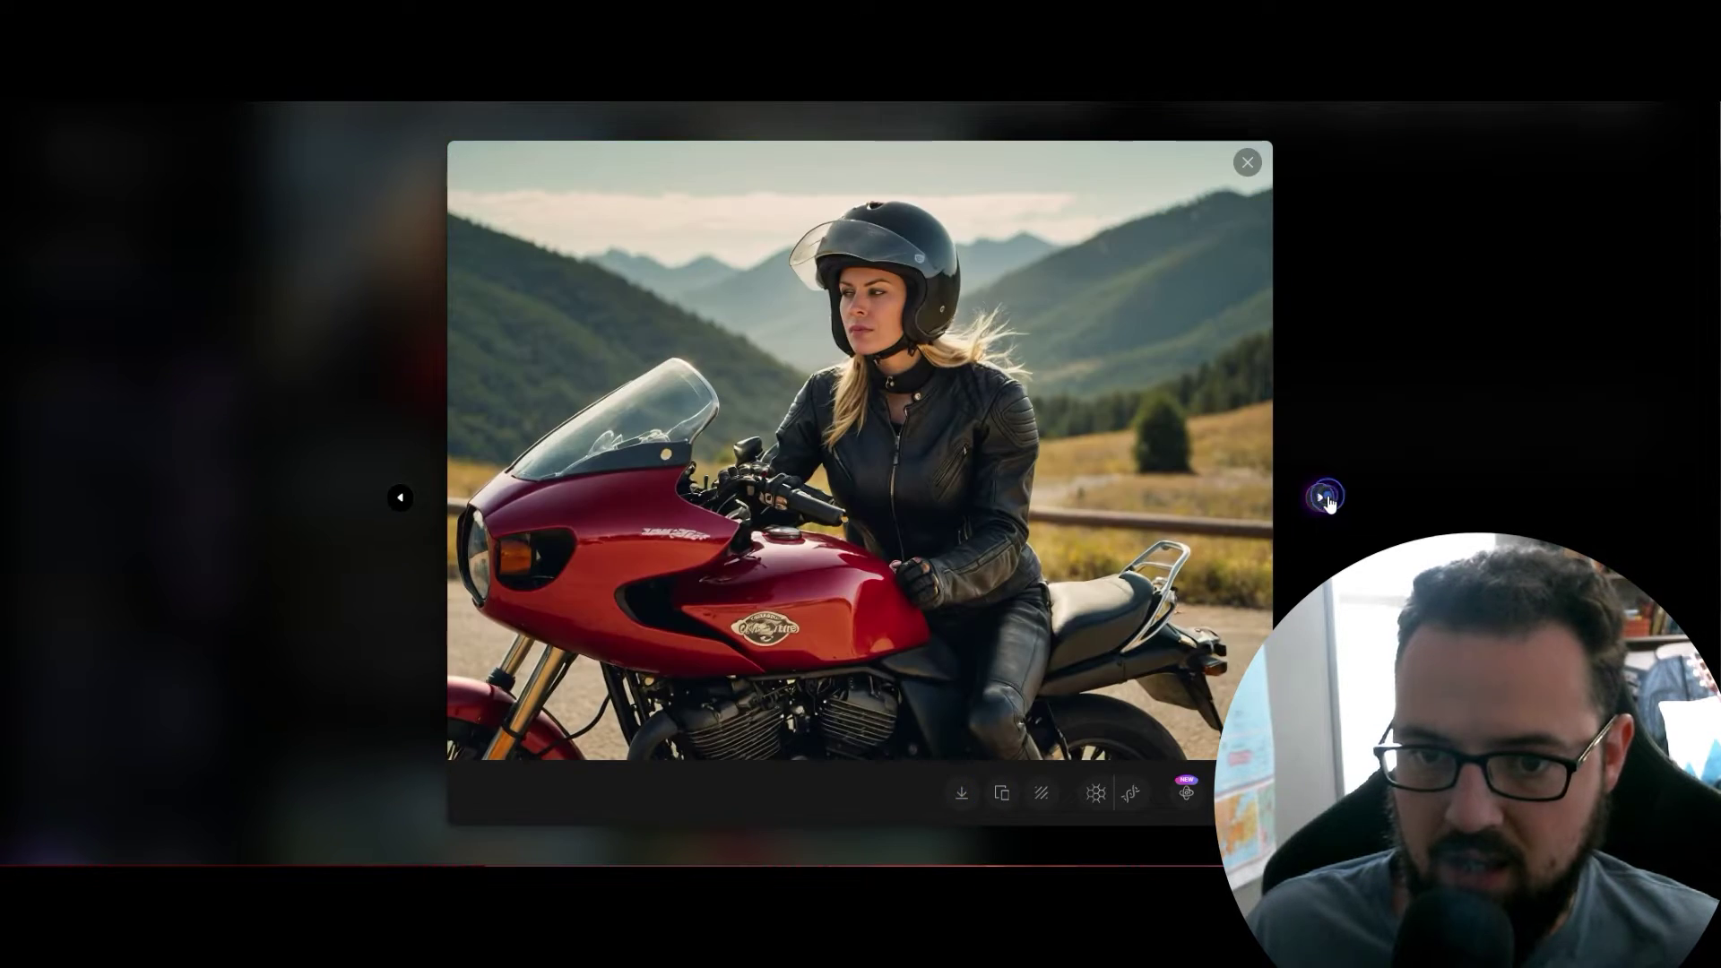
left_click(1343, 344)
Open the sunglasses rider image full-size and download it.
scroll(1157, 332, "up", 2)
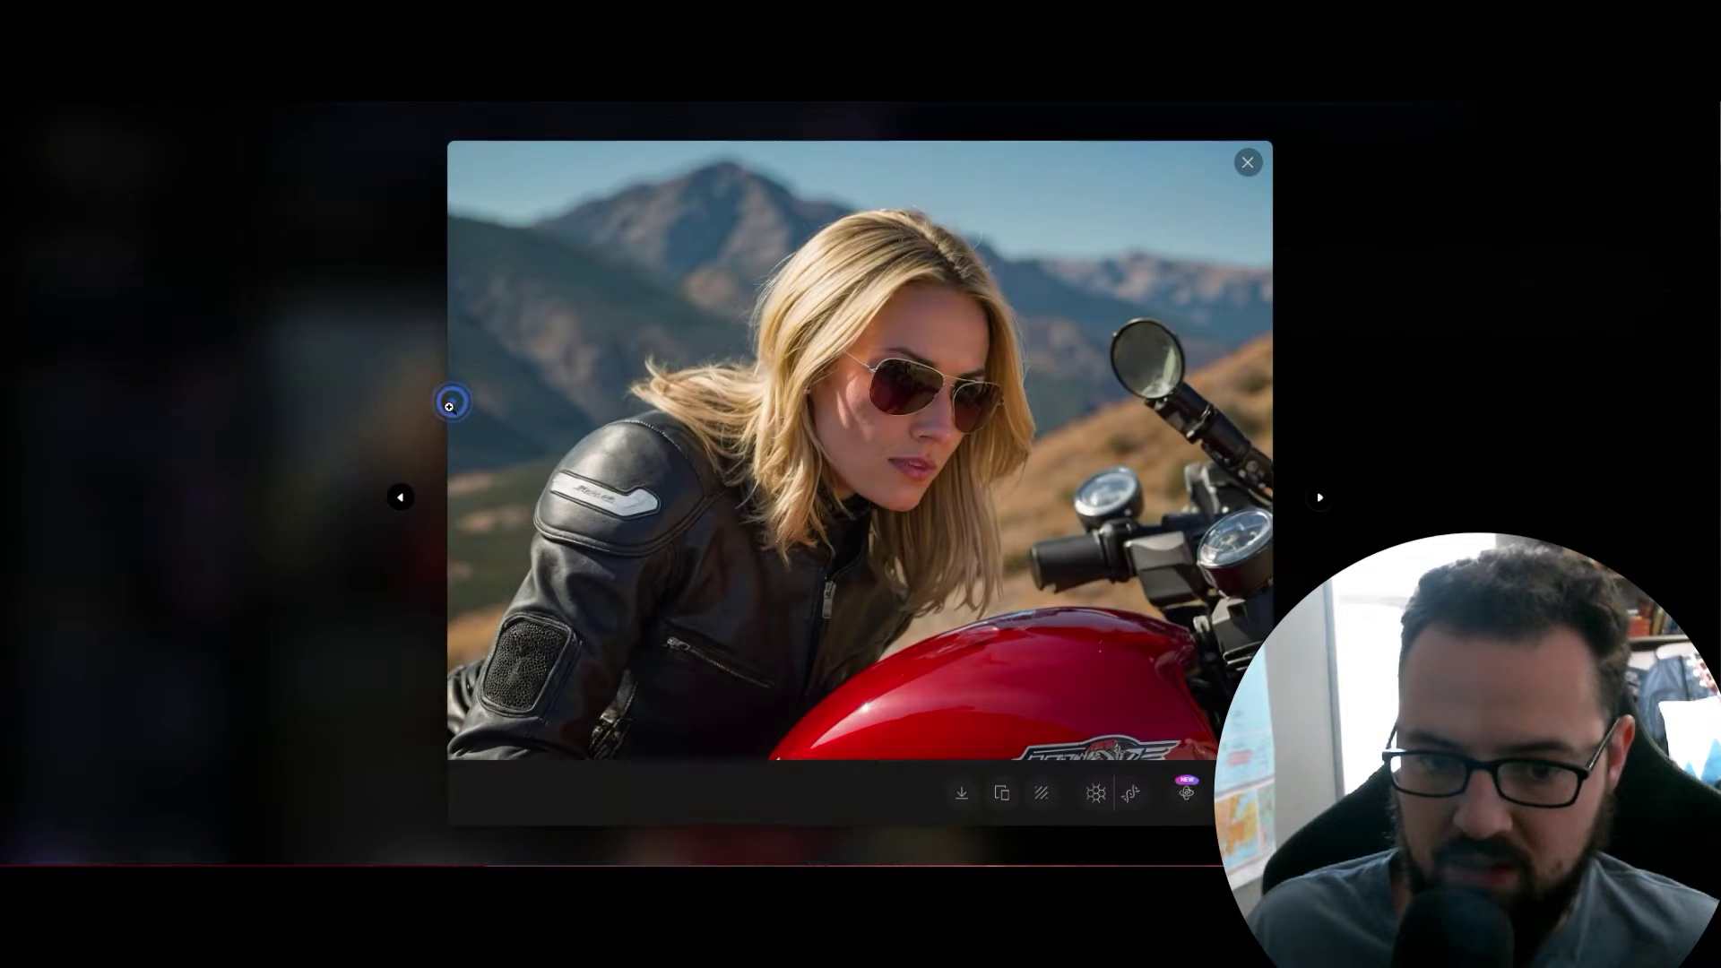
left_click(450, 409)
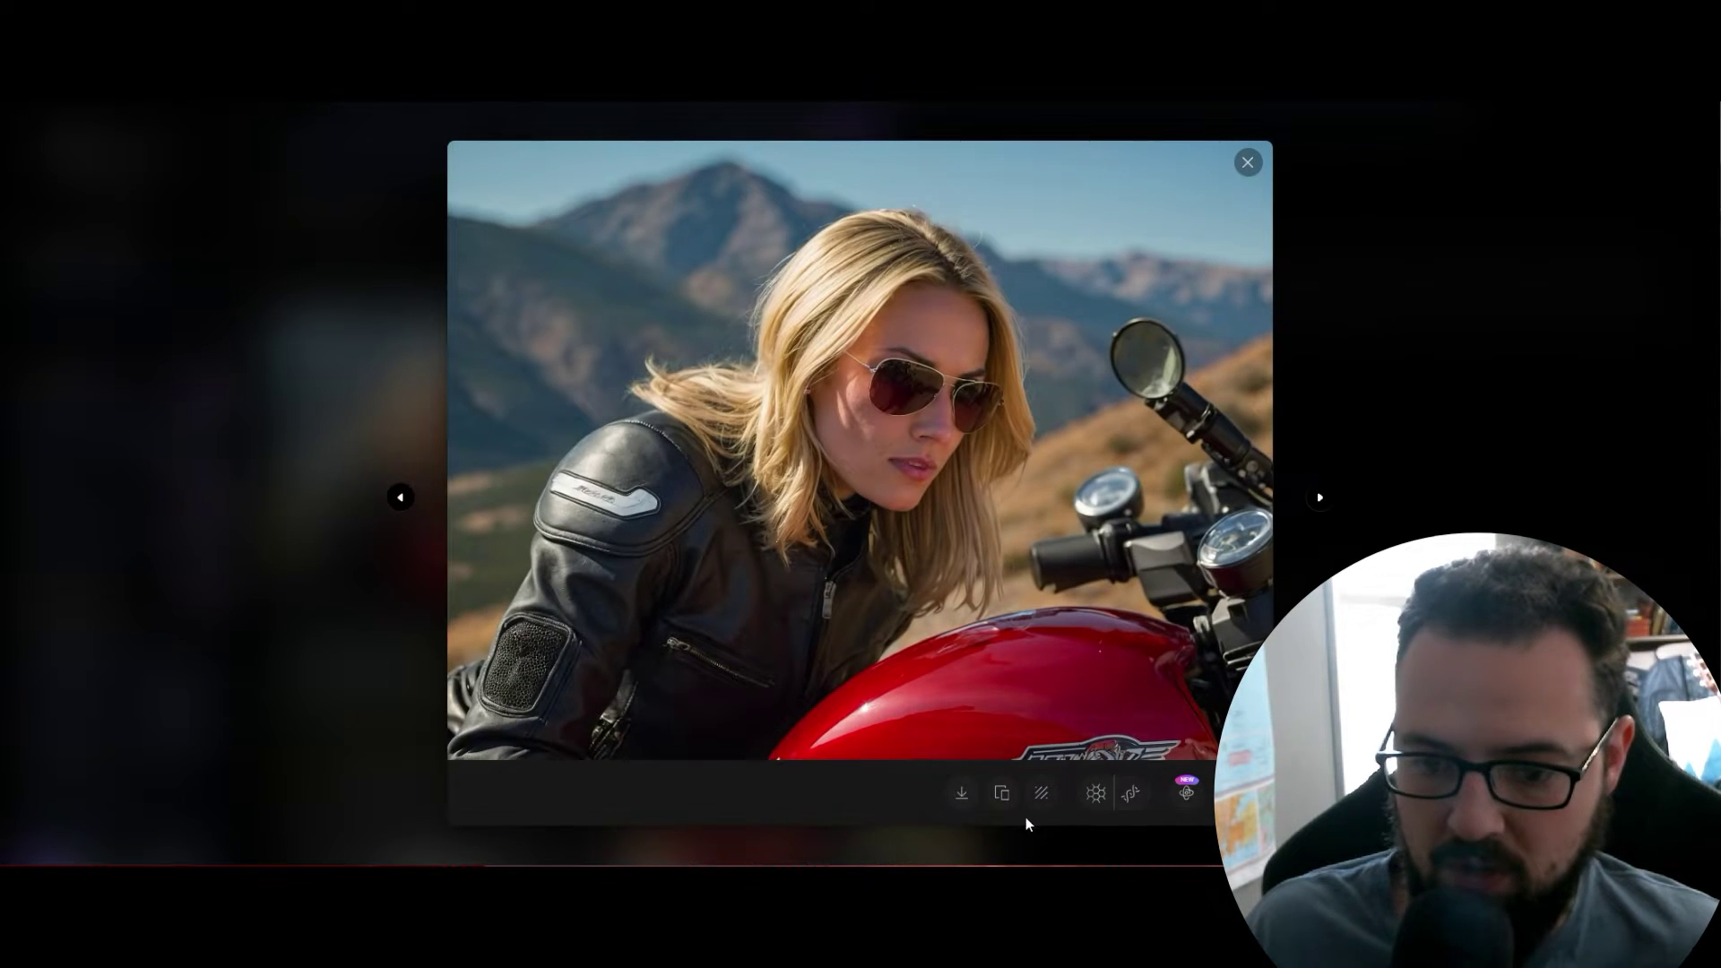
left_click(951, 801)
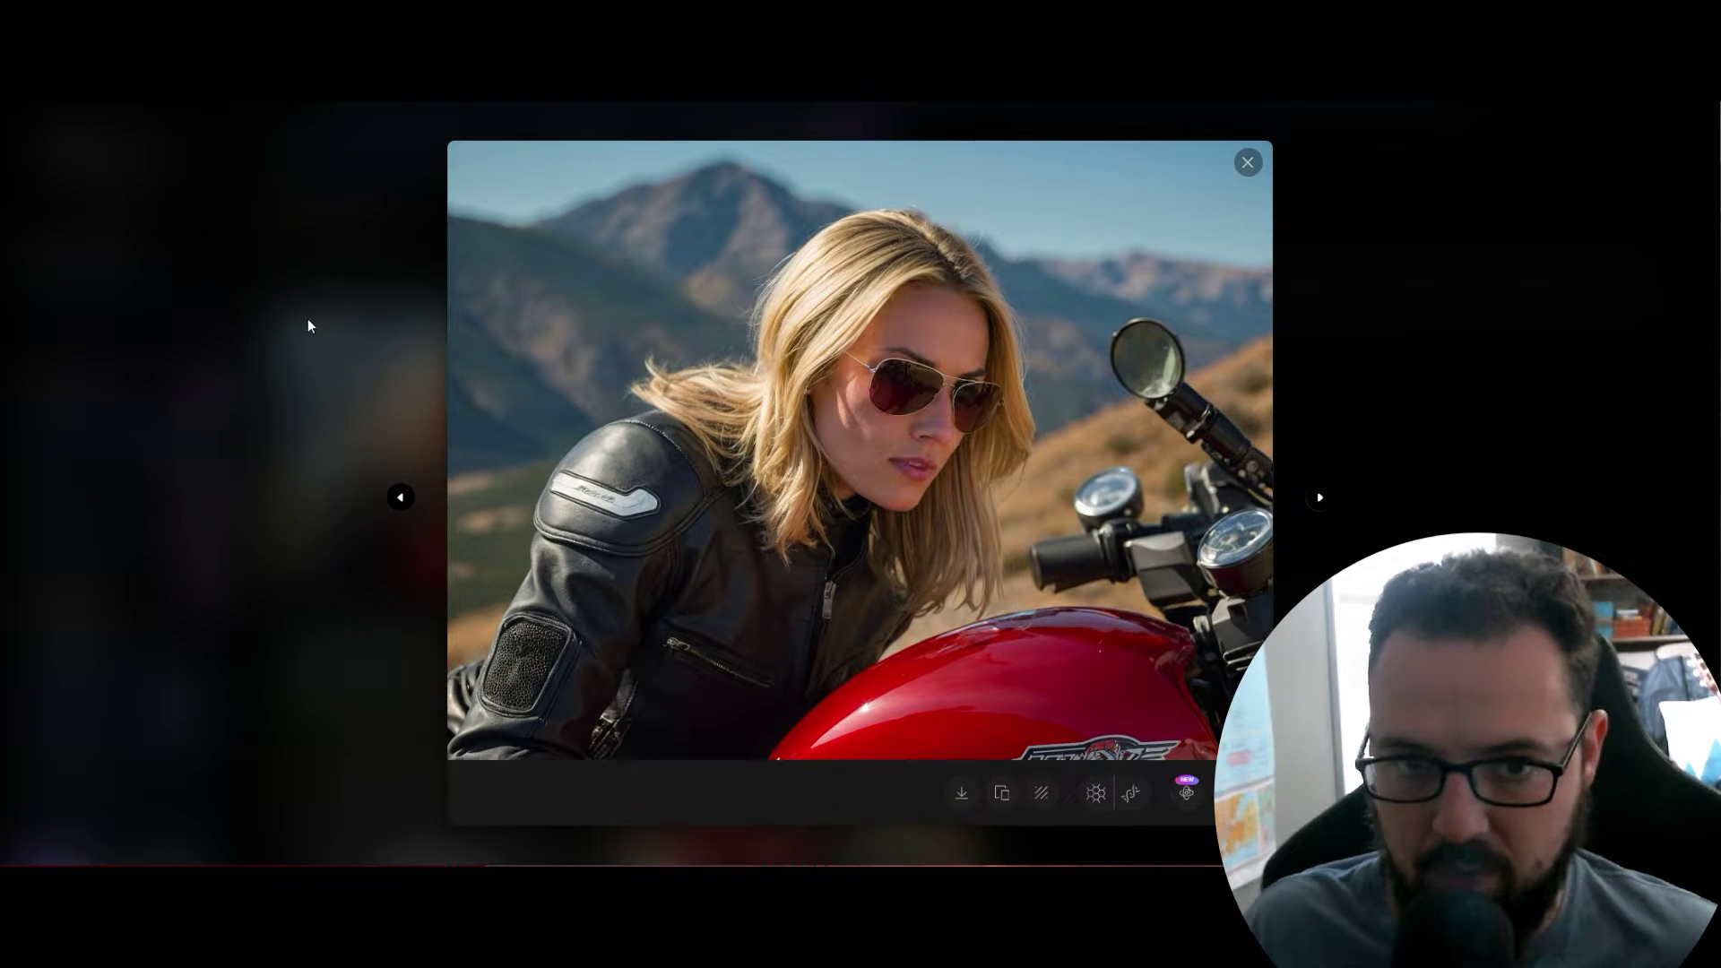
left_click(309, 320)
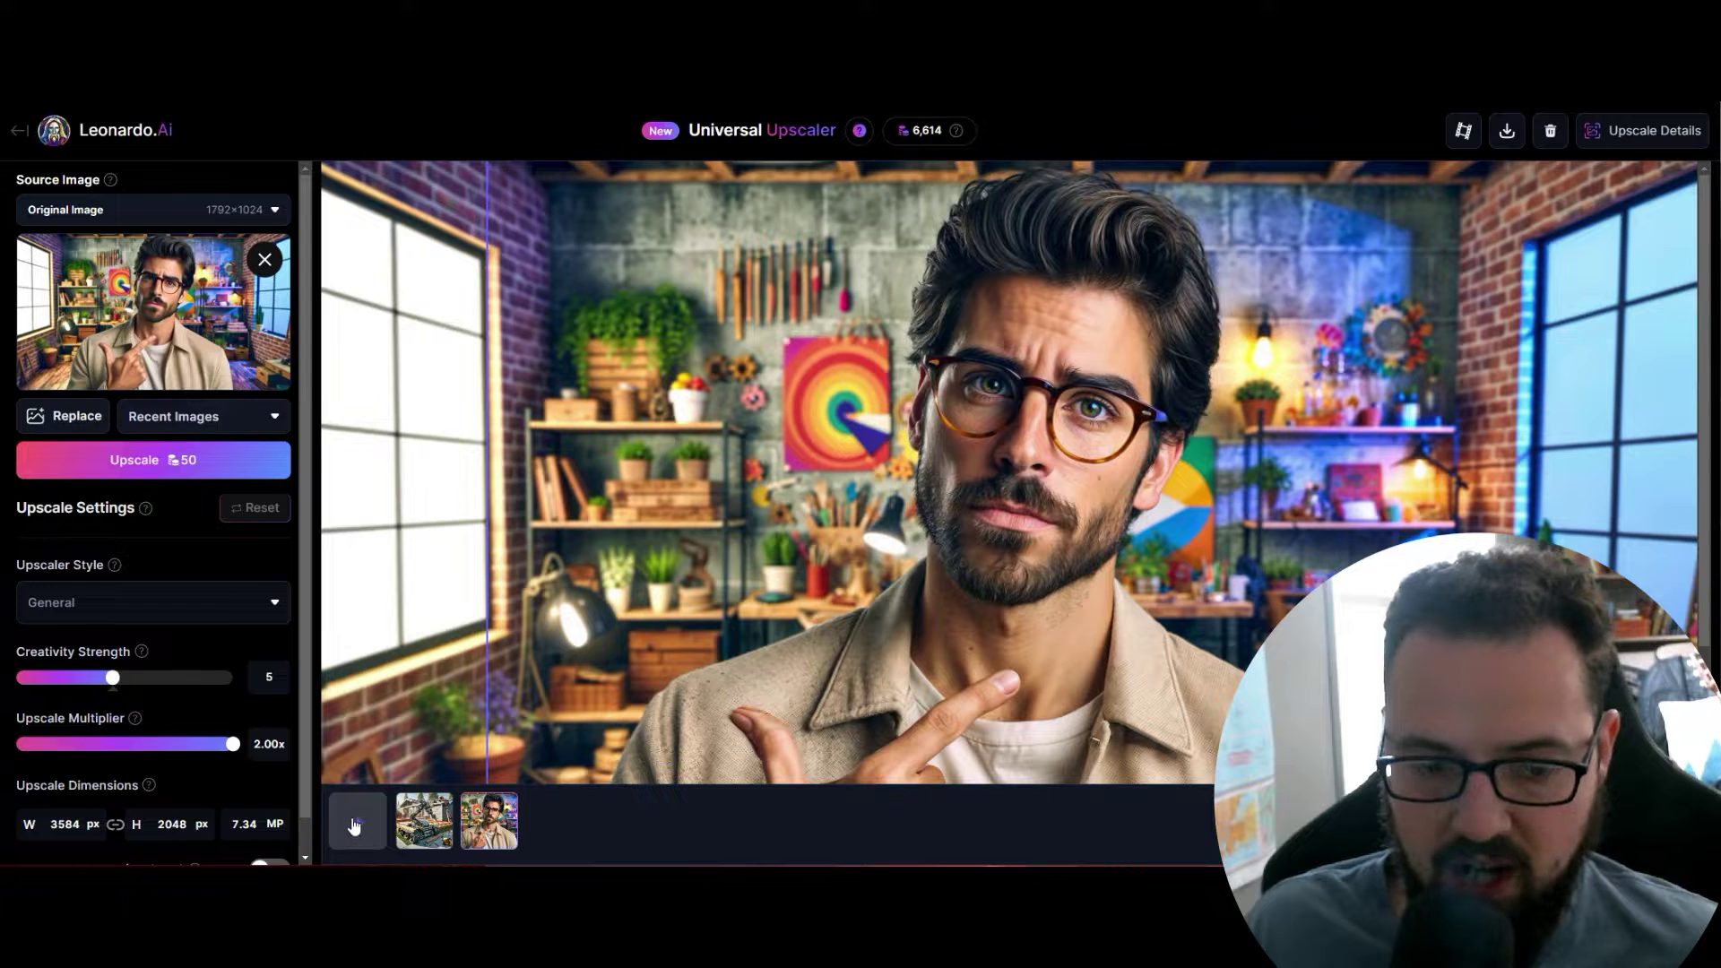
Keep General as the Upscaler Style and review the option info for the 3584 x 2688 output.
scroll(144, 470, "down", 1)
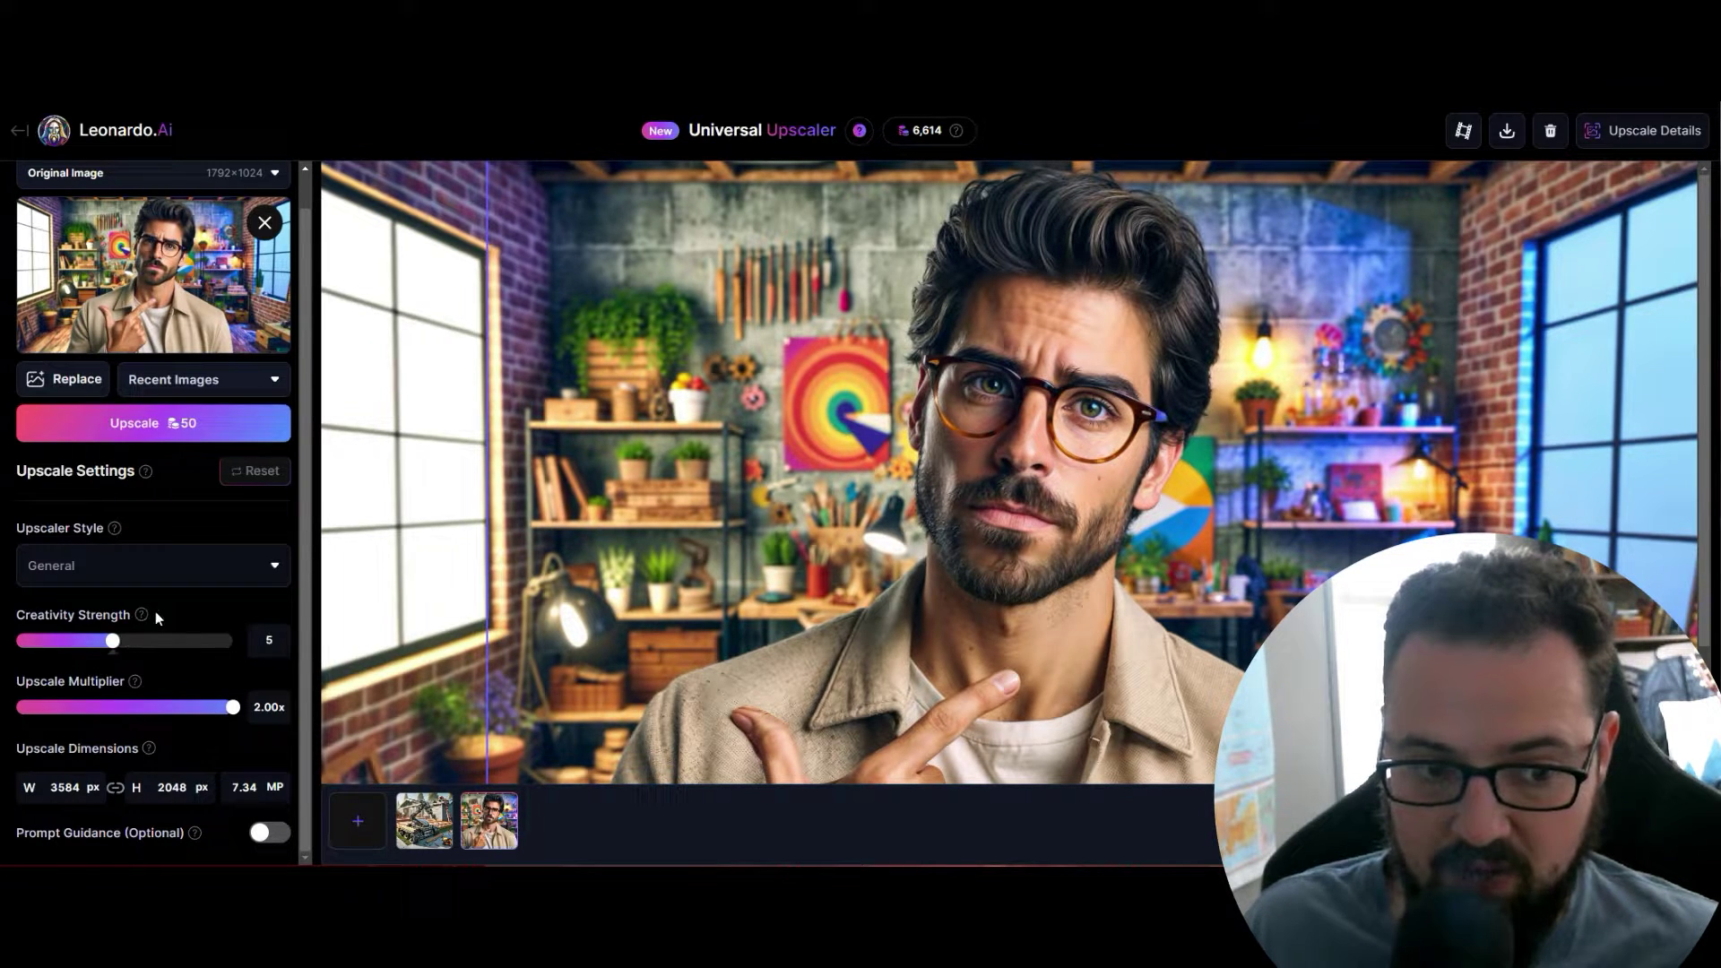
left_click(205, 568)
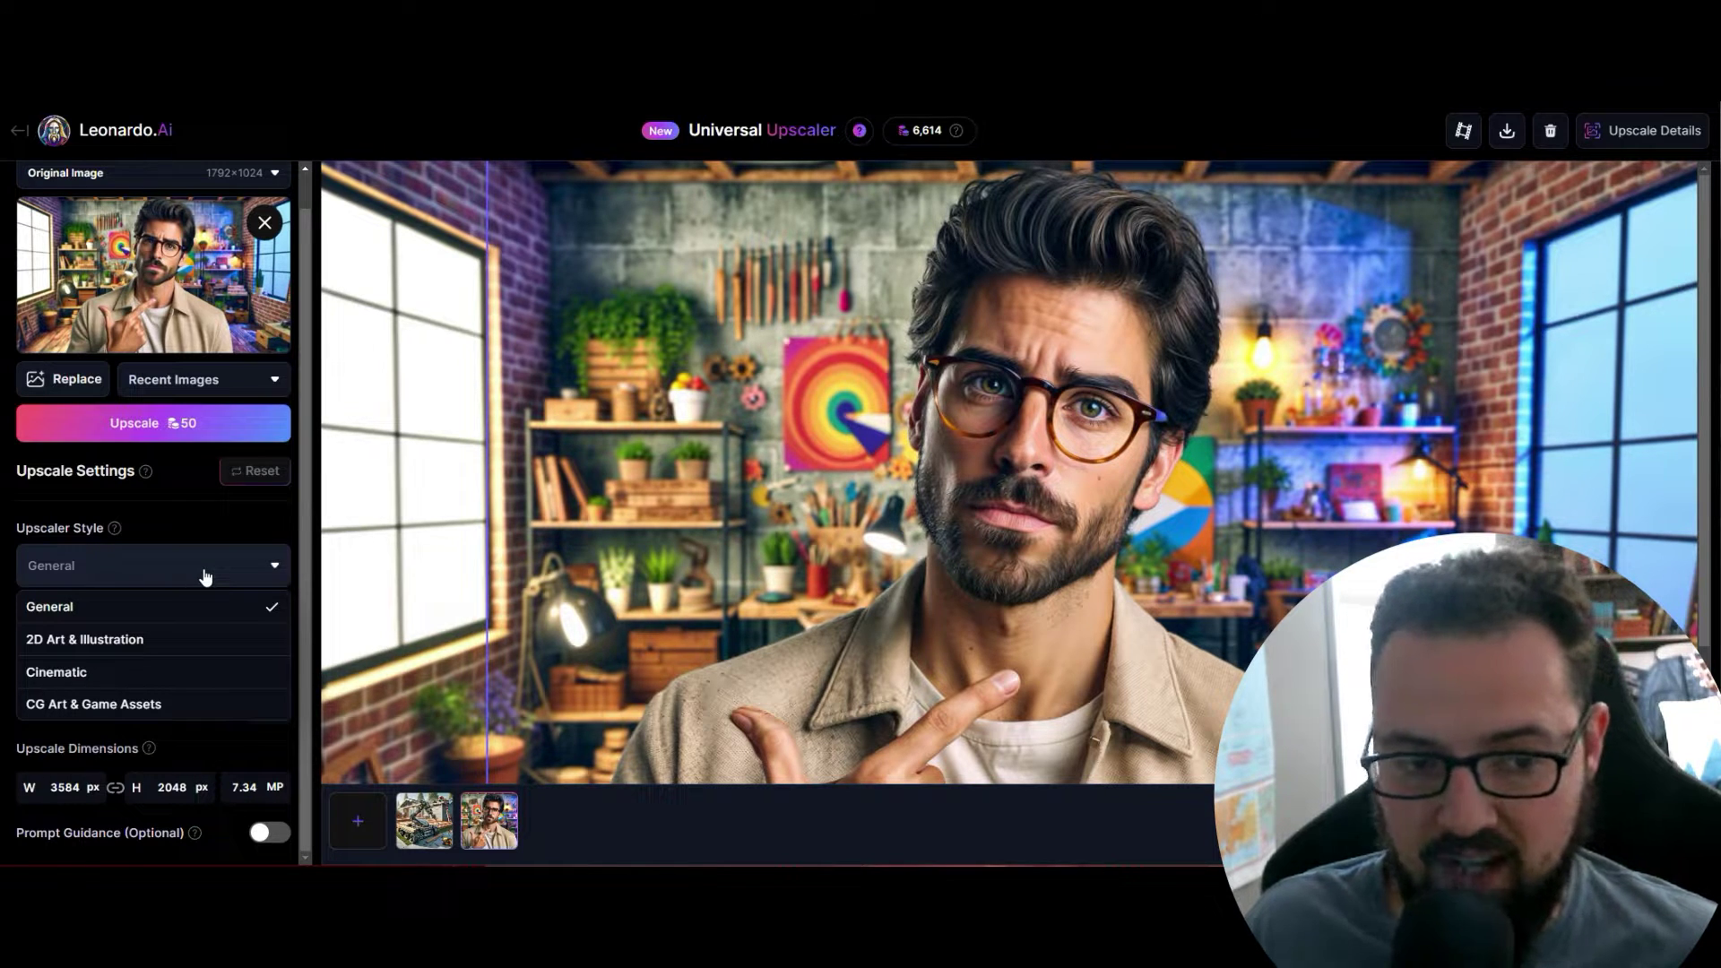
left_click(204, 574)
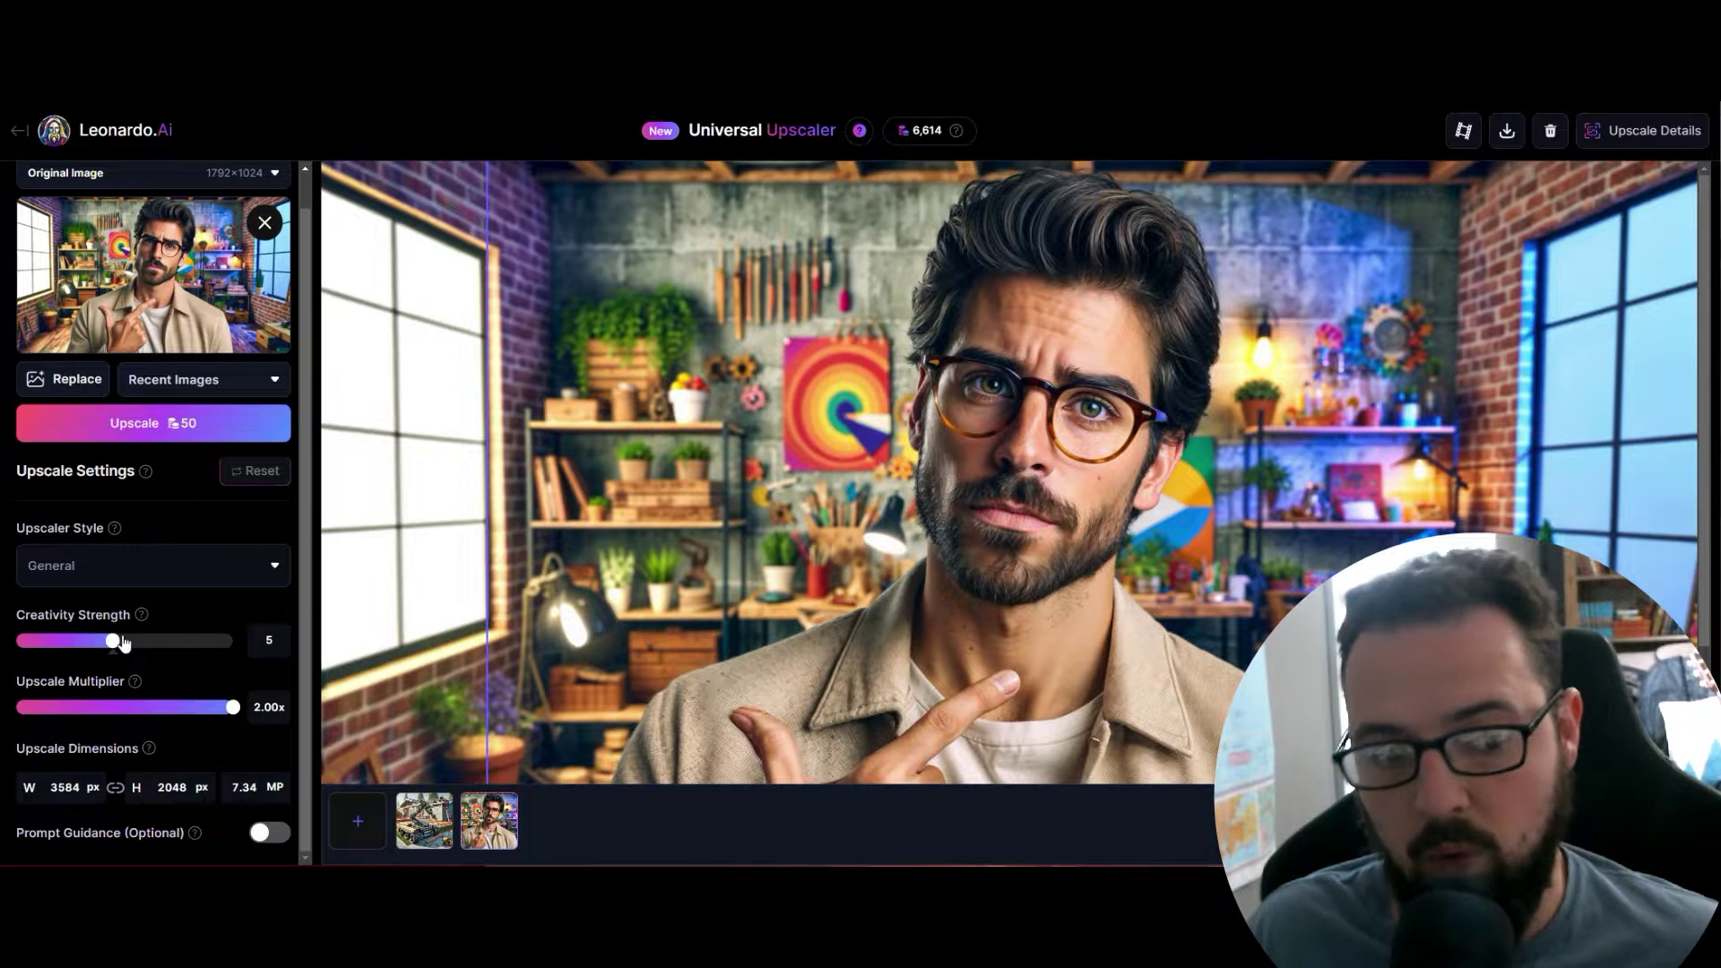
mouse_move(144, 619)
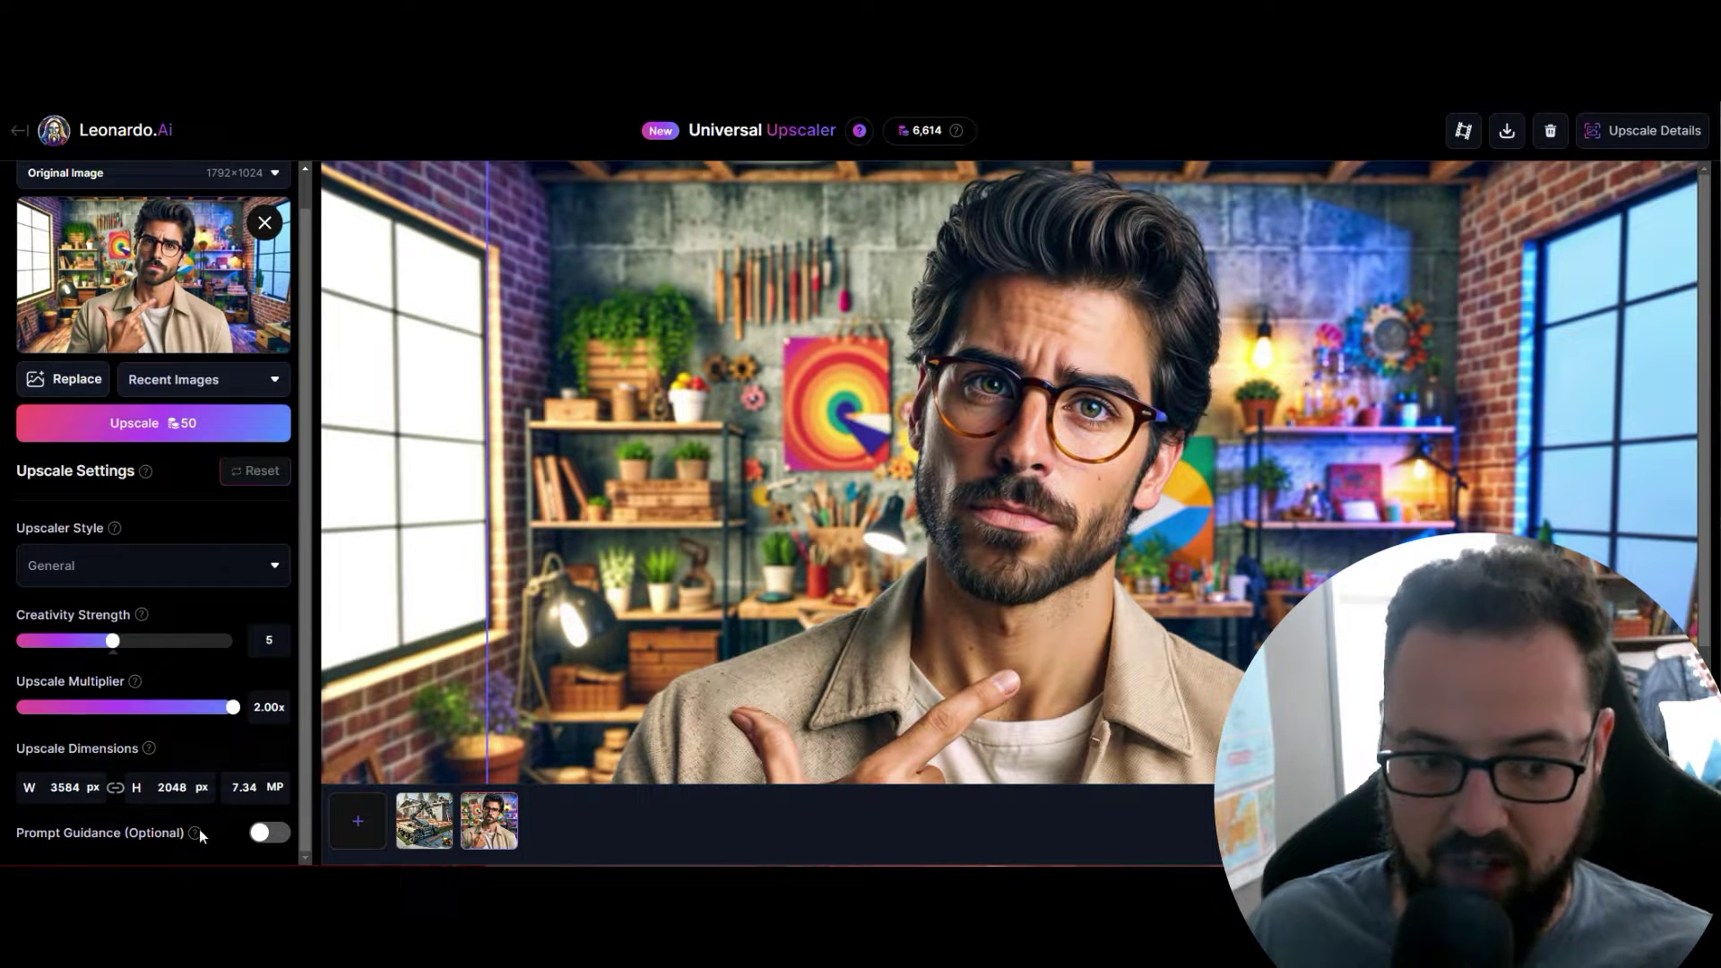
mouse_move(193, 836)
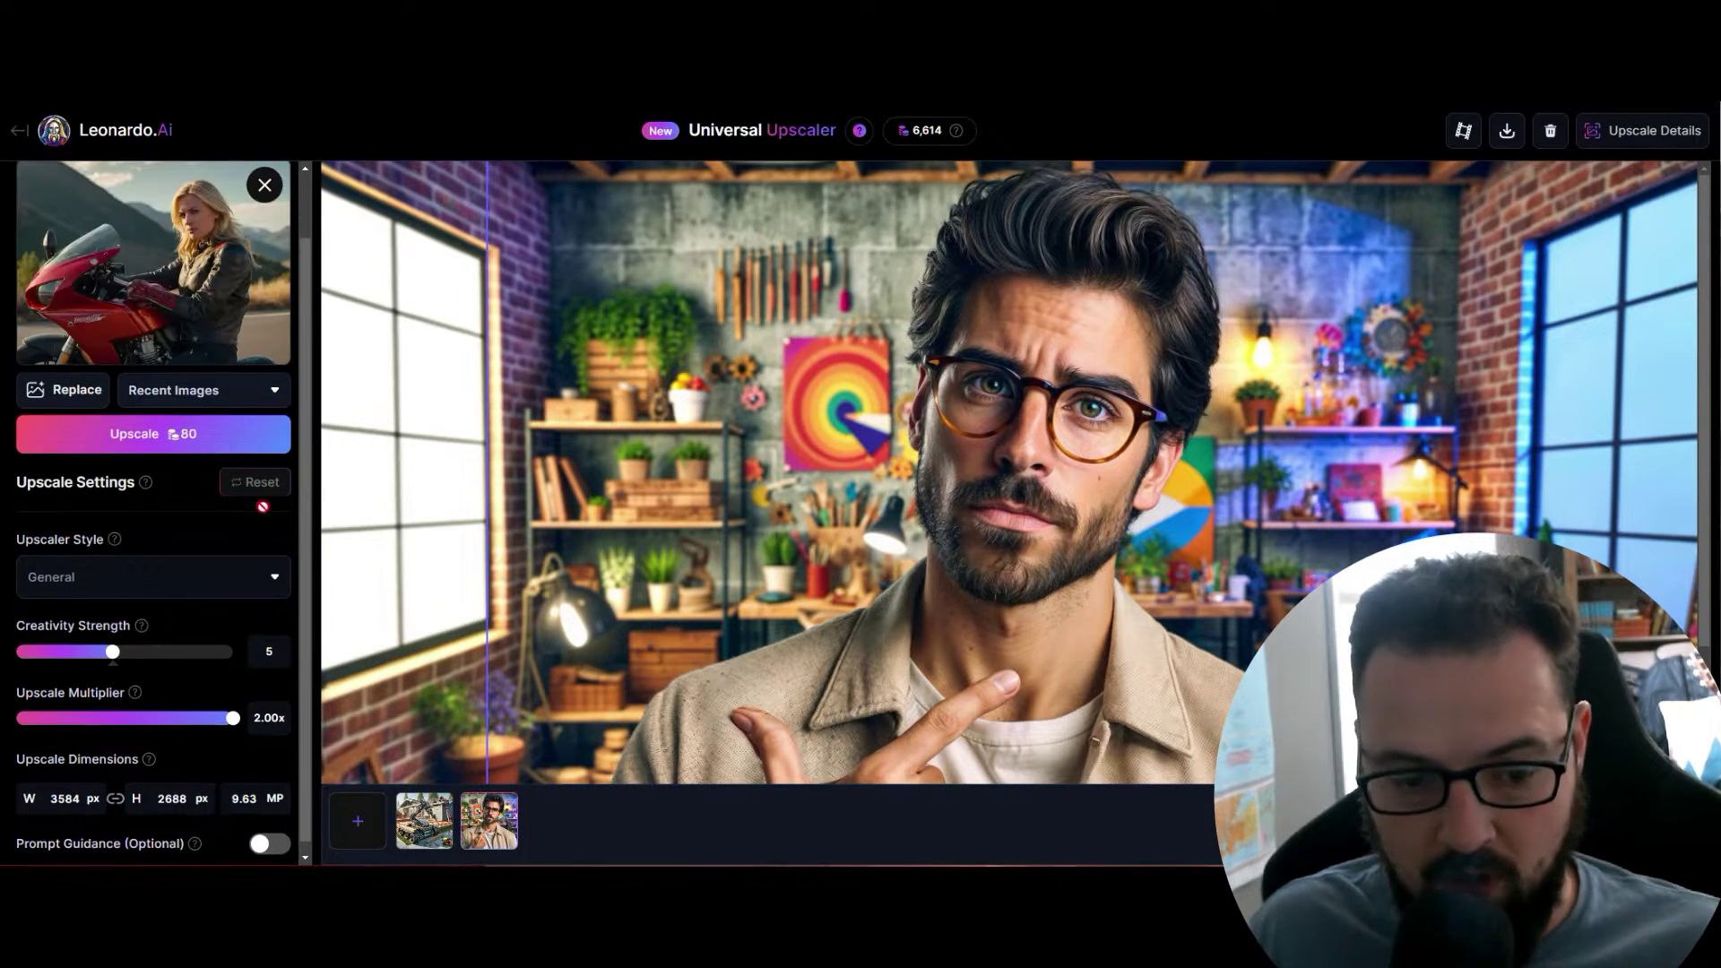
Close the image input picker and try the sunglasses rider image as the upscaler source.
left_click(359, 824)
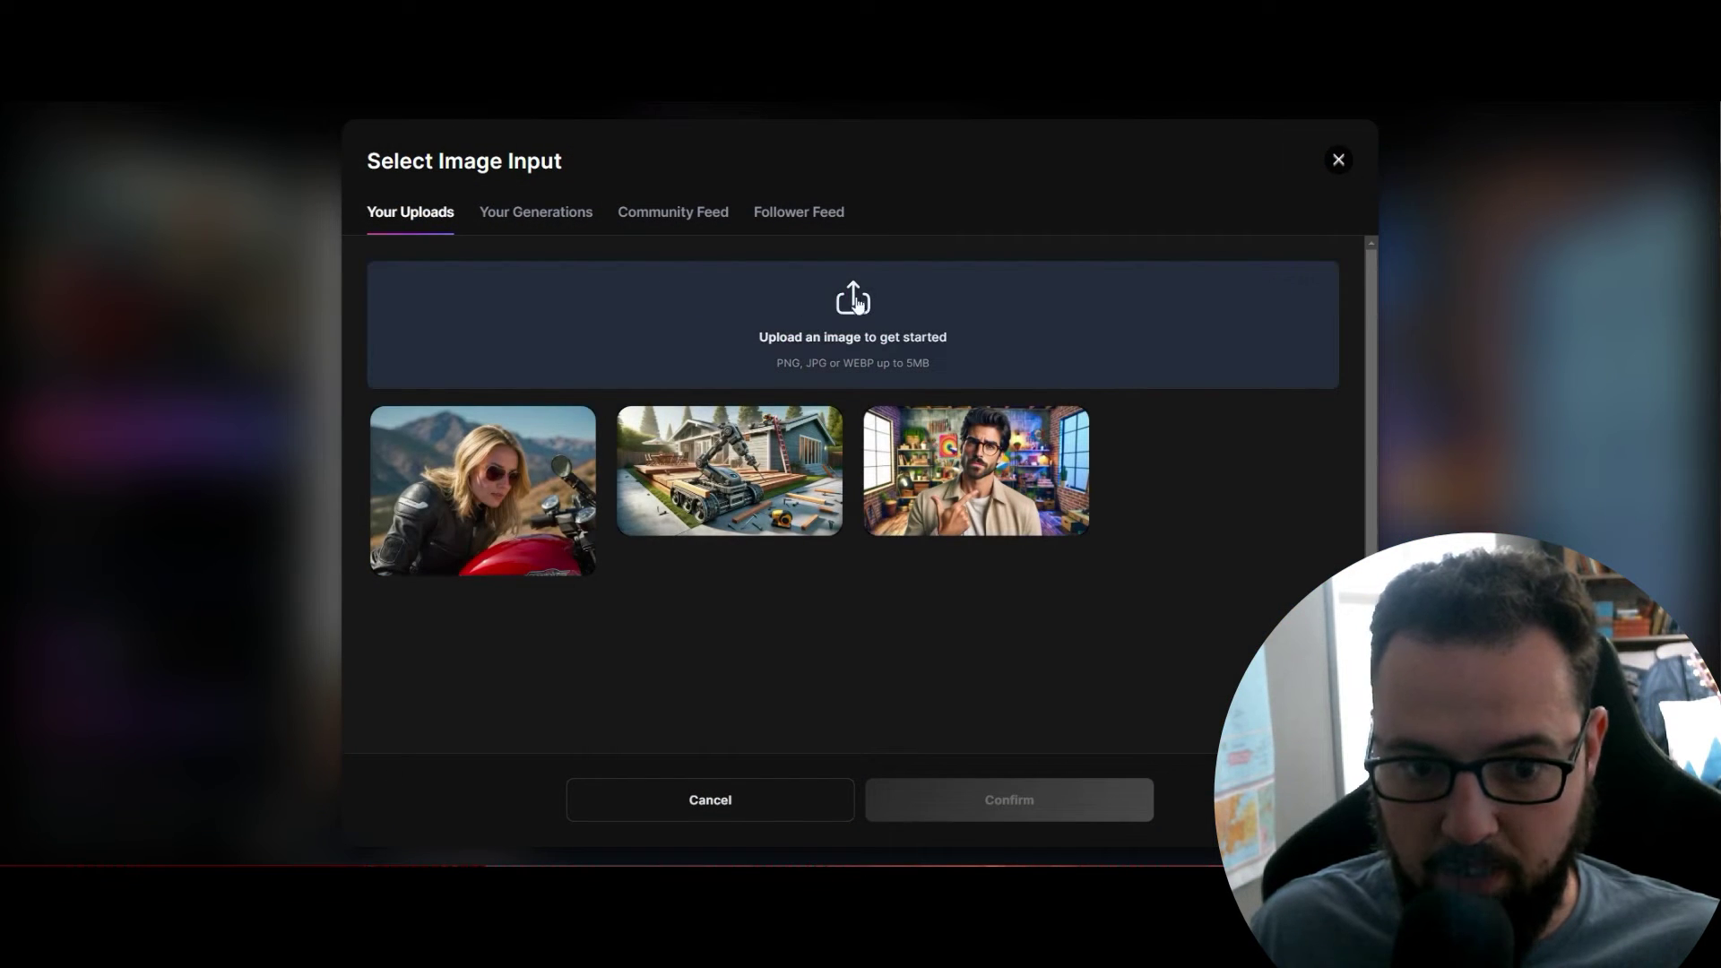
left_click(1339, 159)
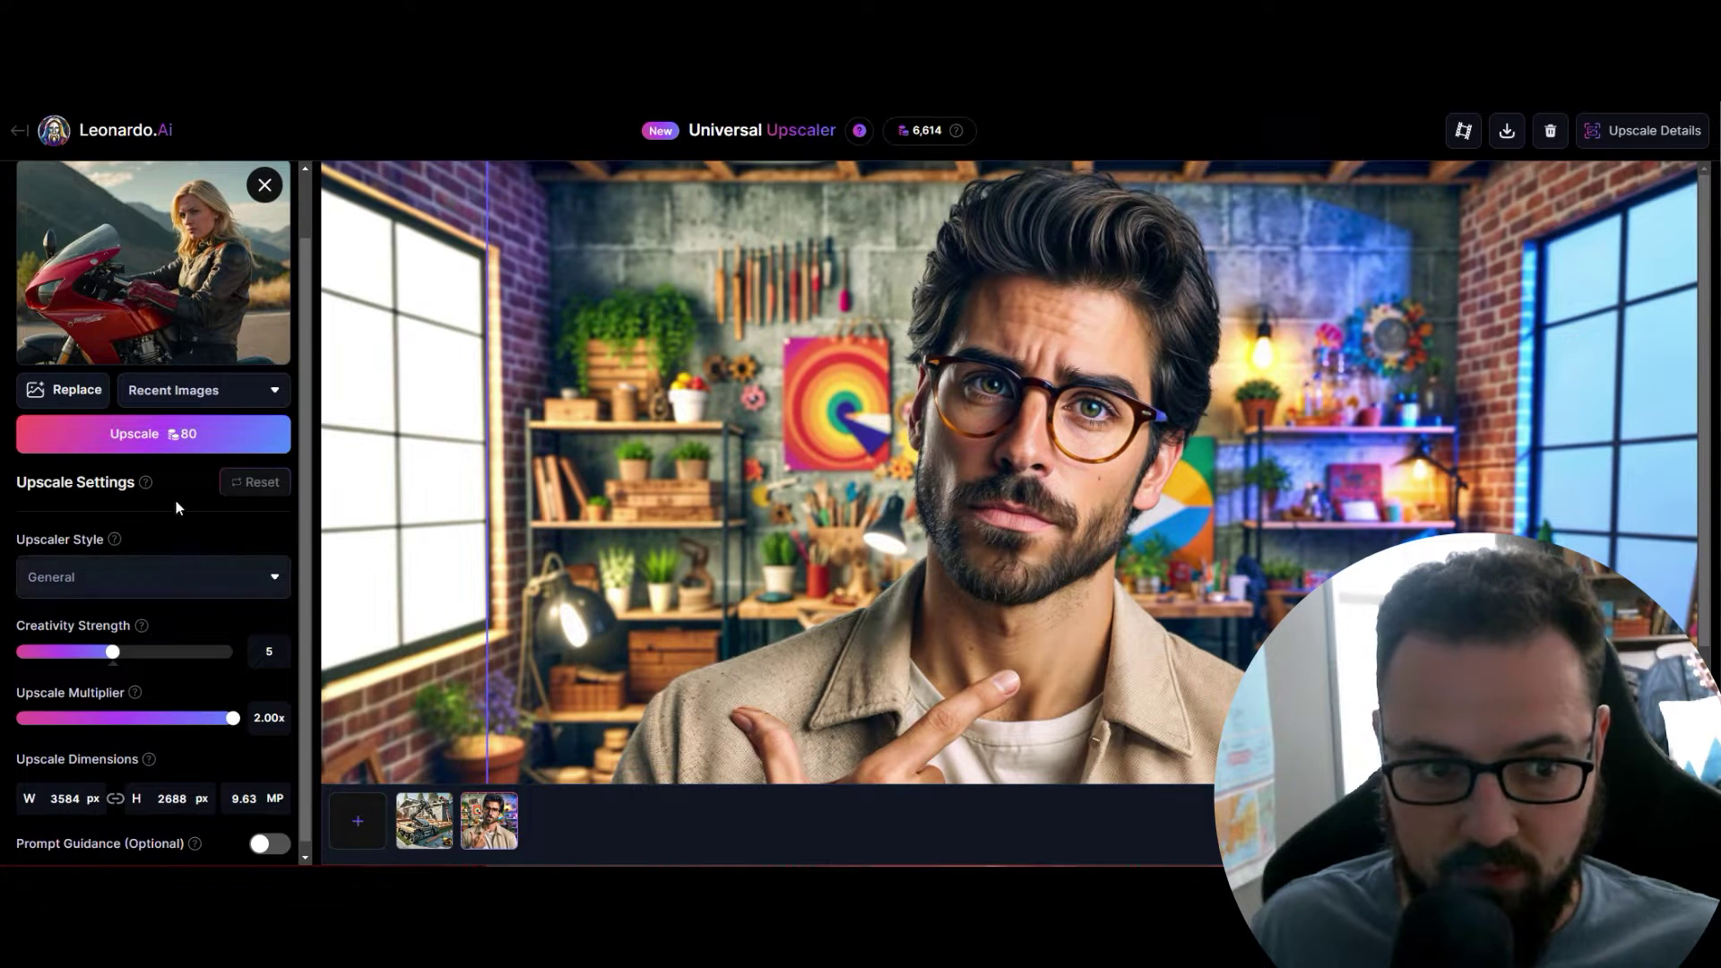
left_click(184, 392)
left_click(183, 392)
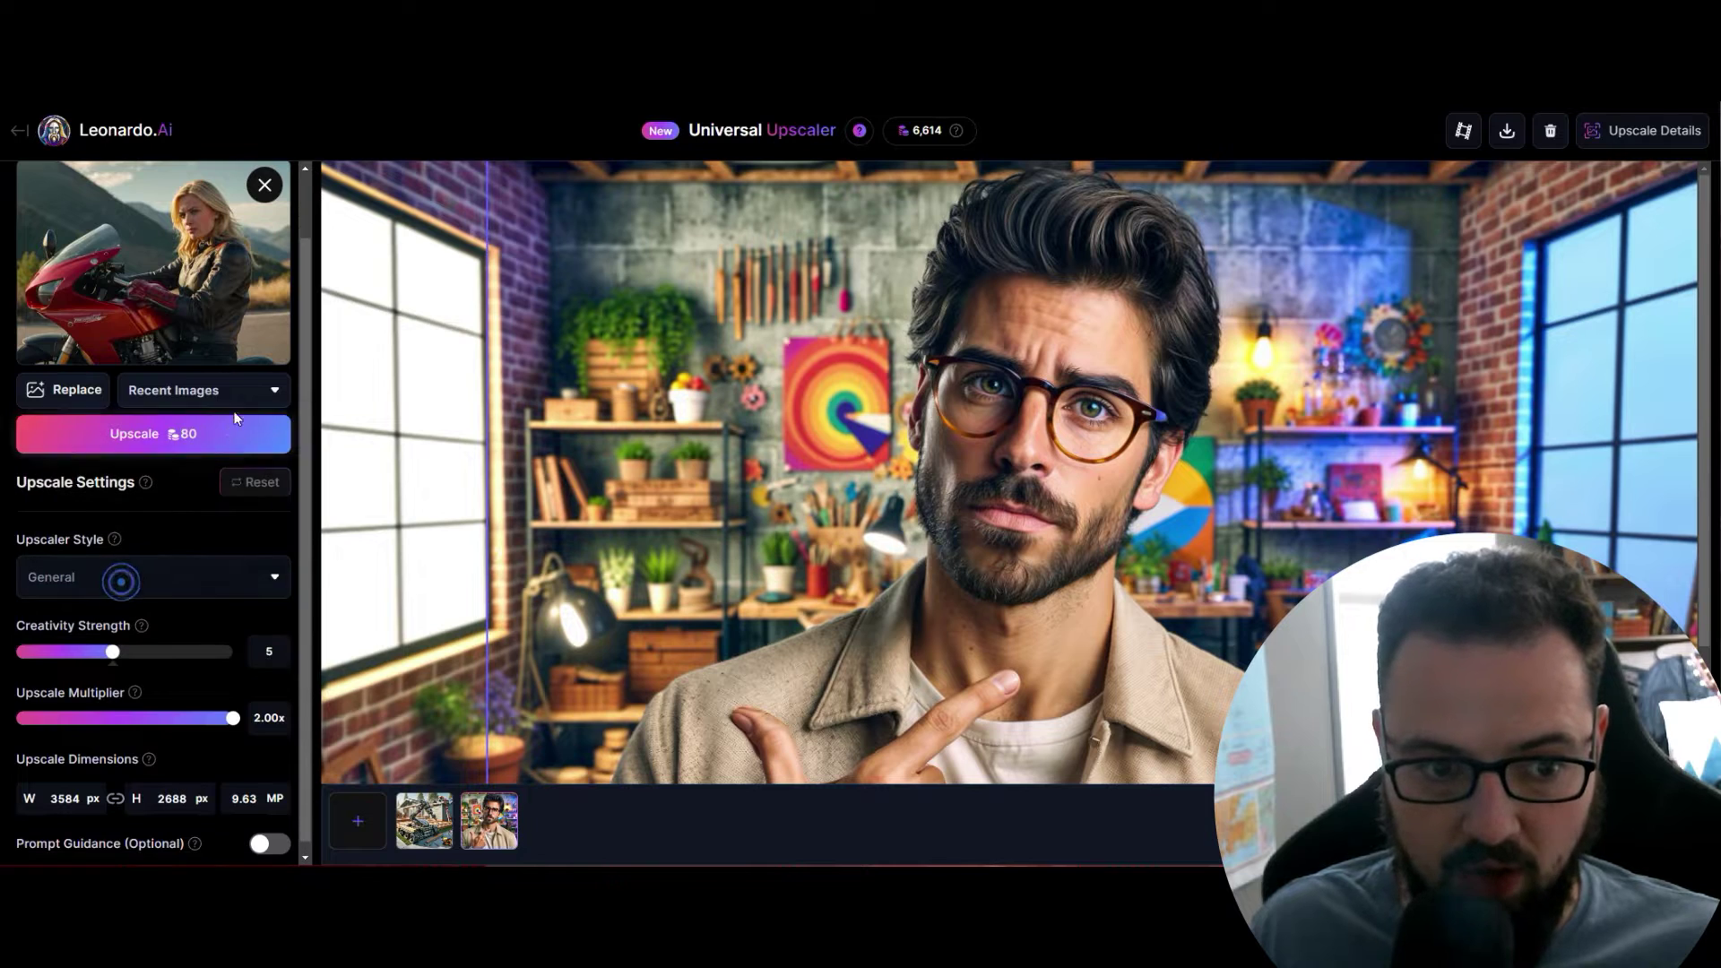
left_click(184, 392)
left_click(202, 578)
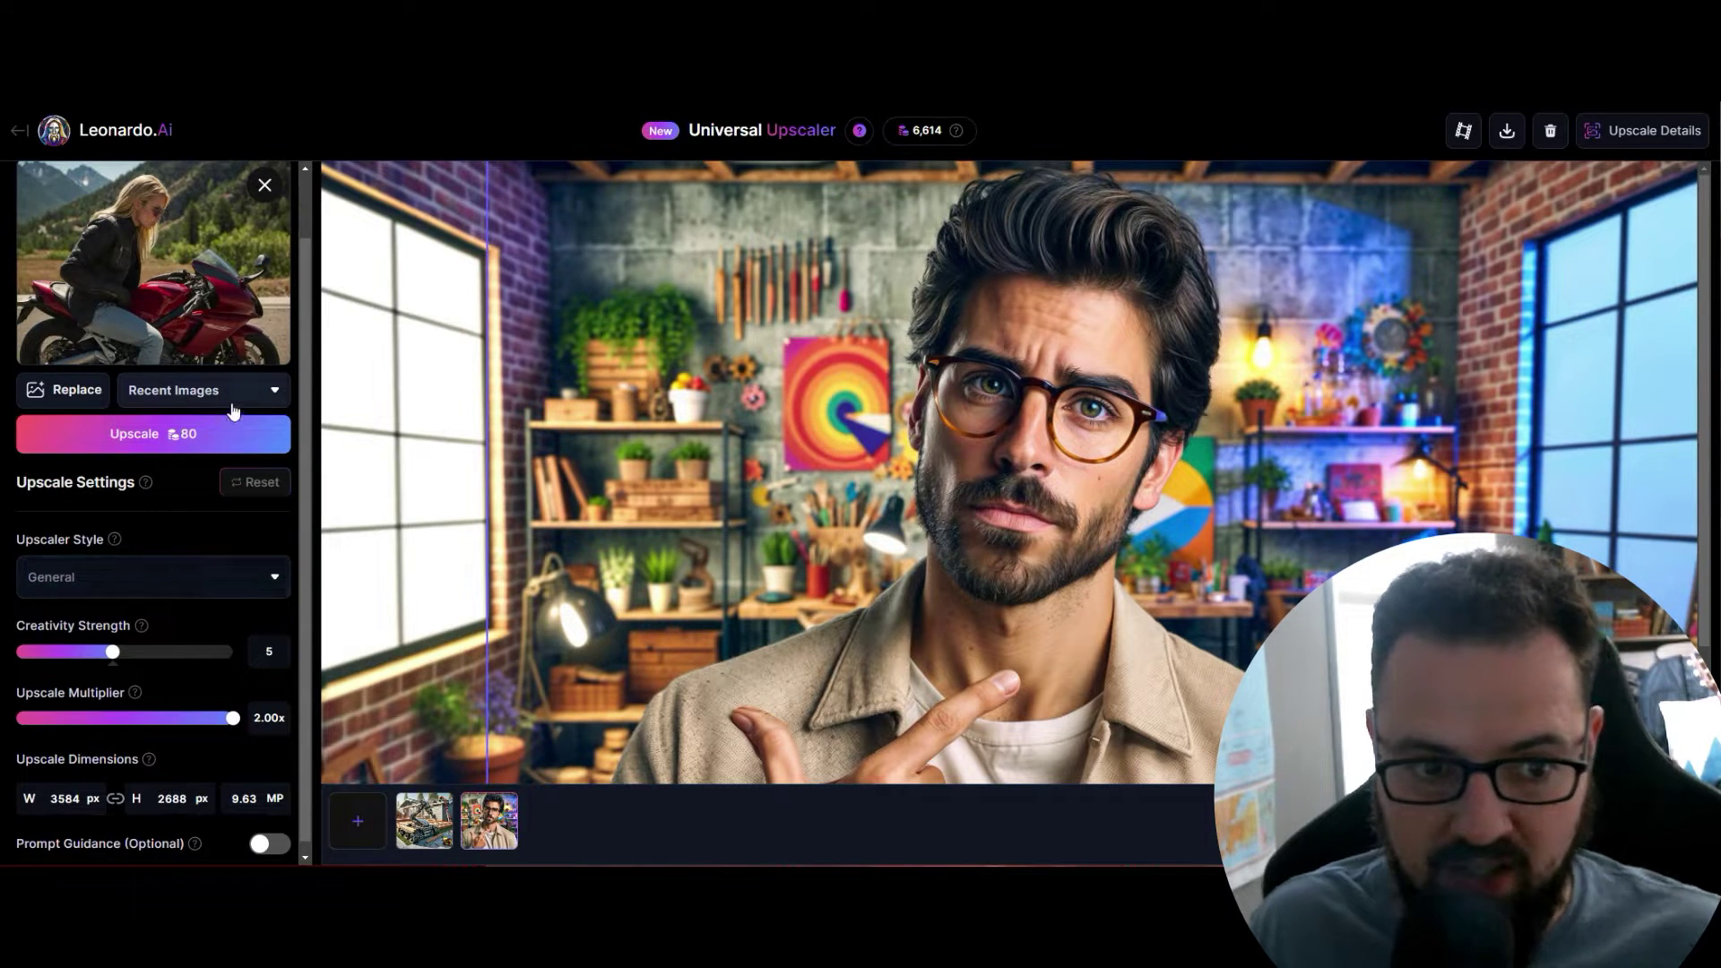
Try the helmeted rider from Recent Images, then switch the source back to the blonde rider.
left_click(186, 393)
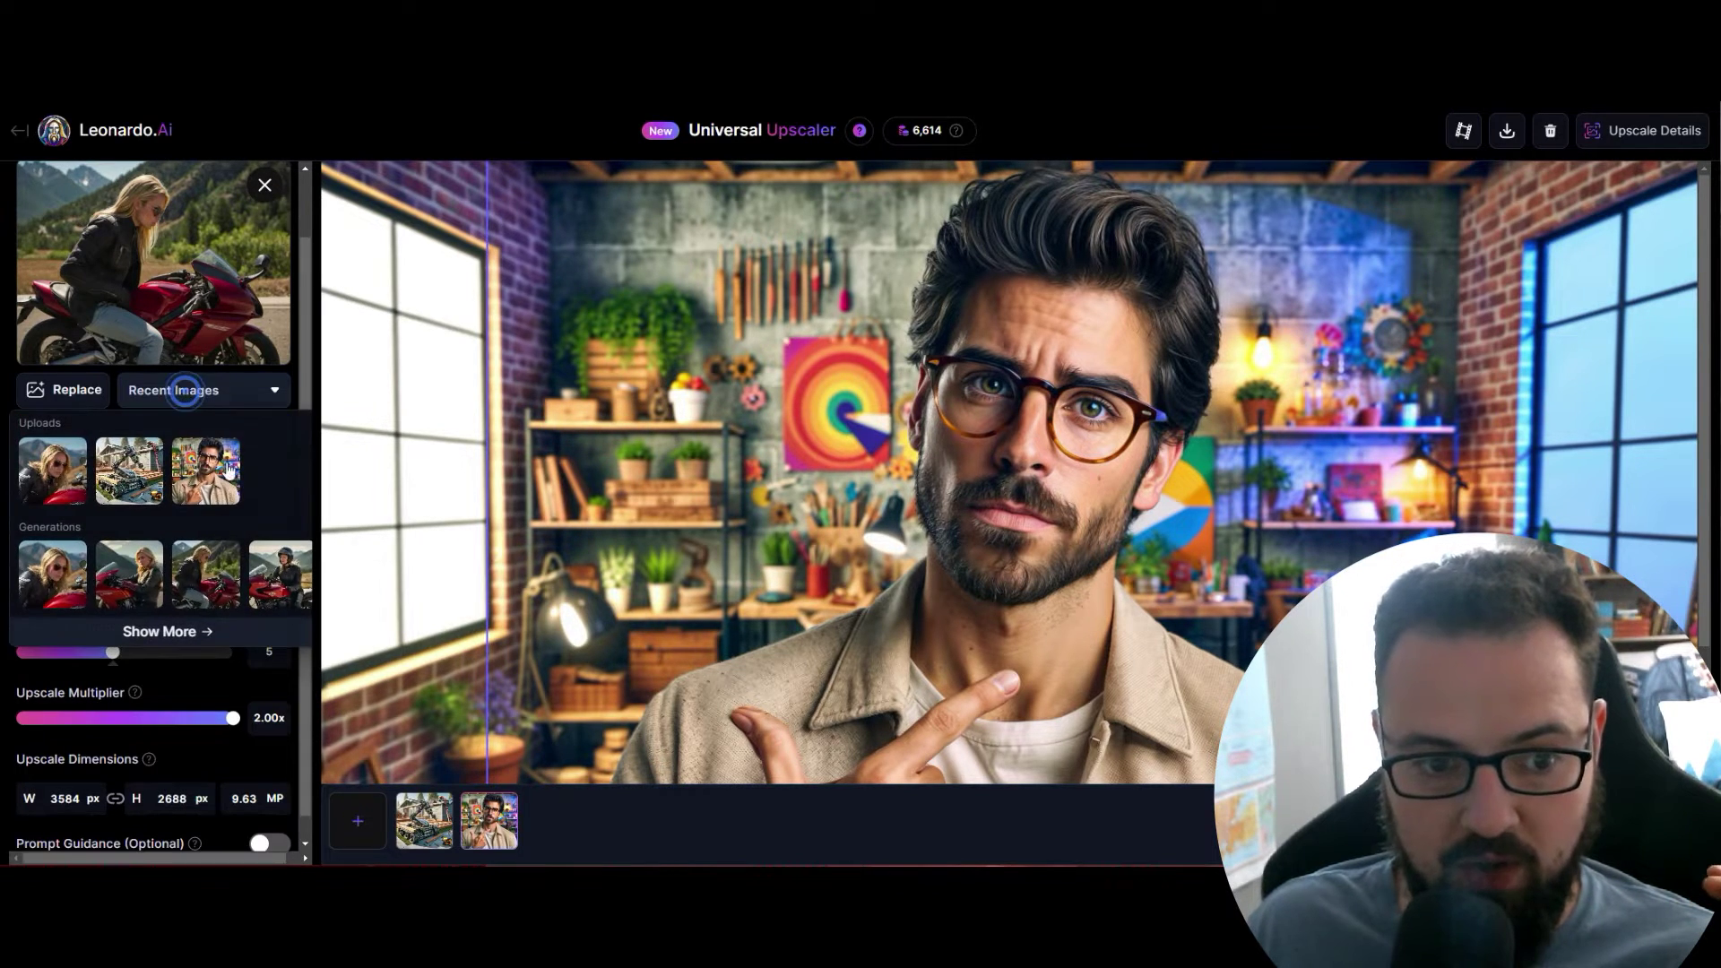
left_click(271, 583)
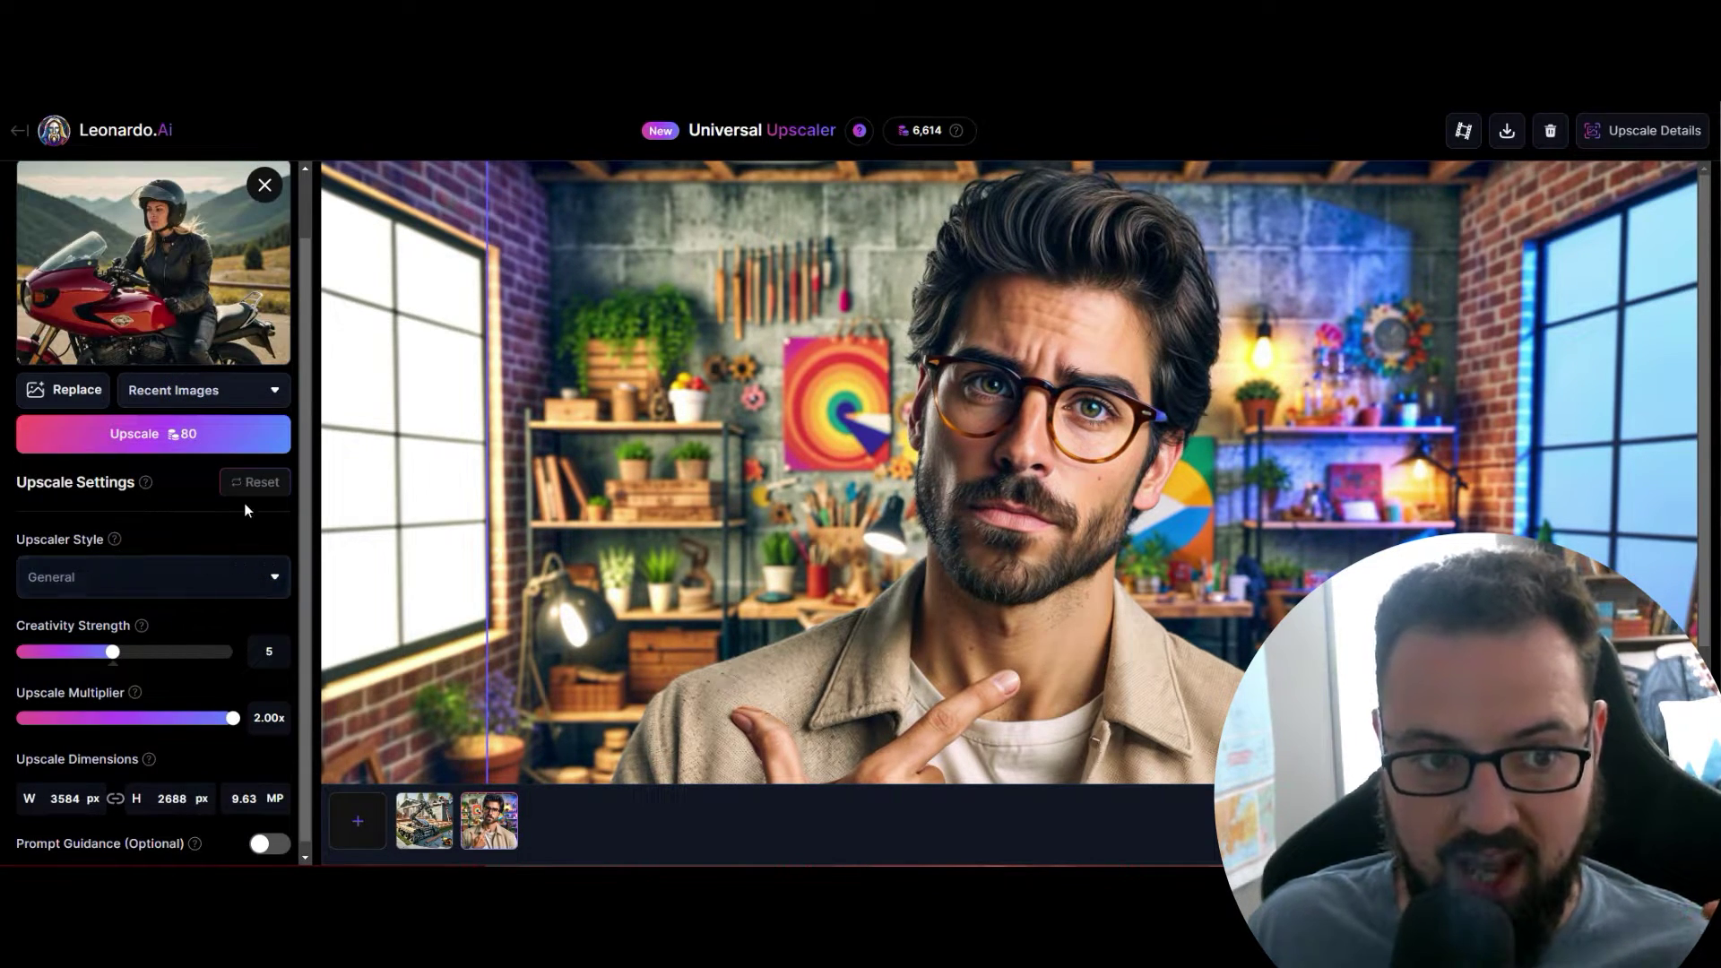
left_click(230, 404)
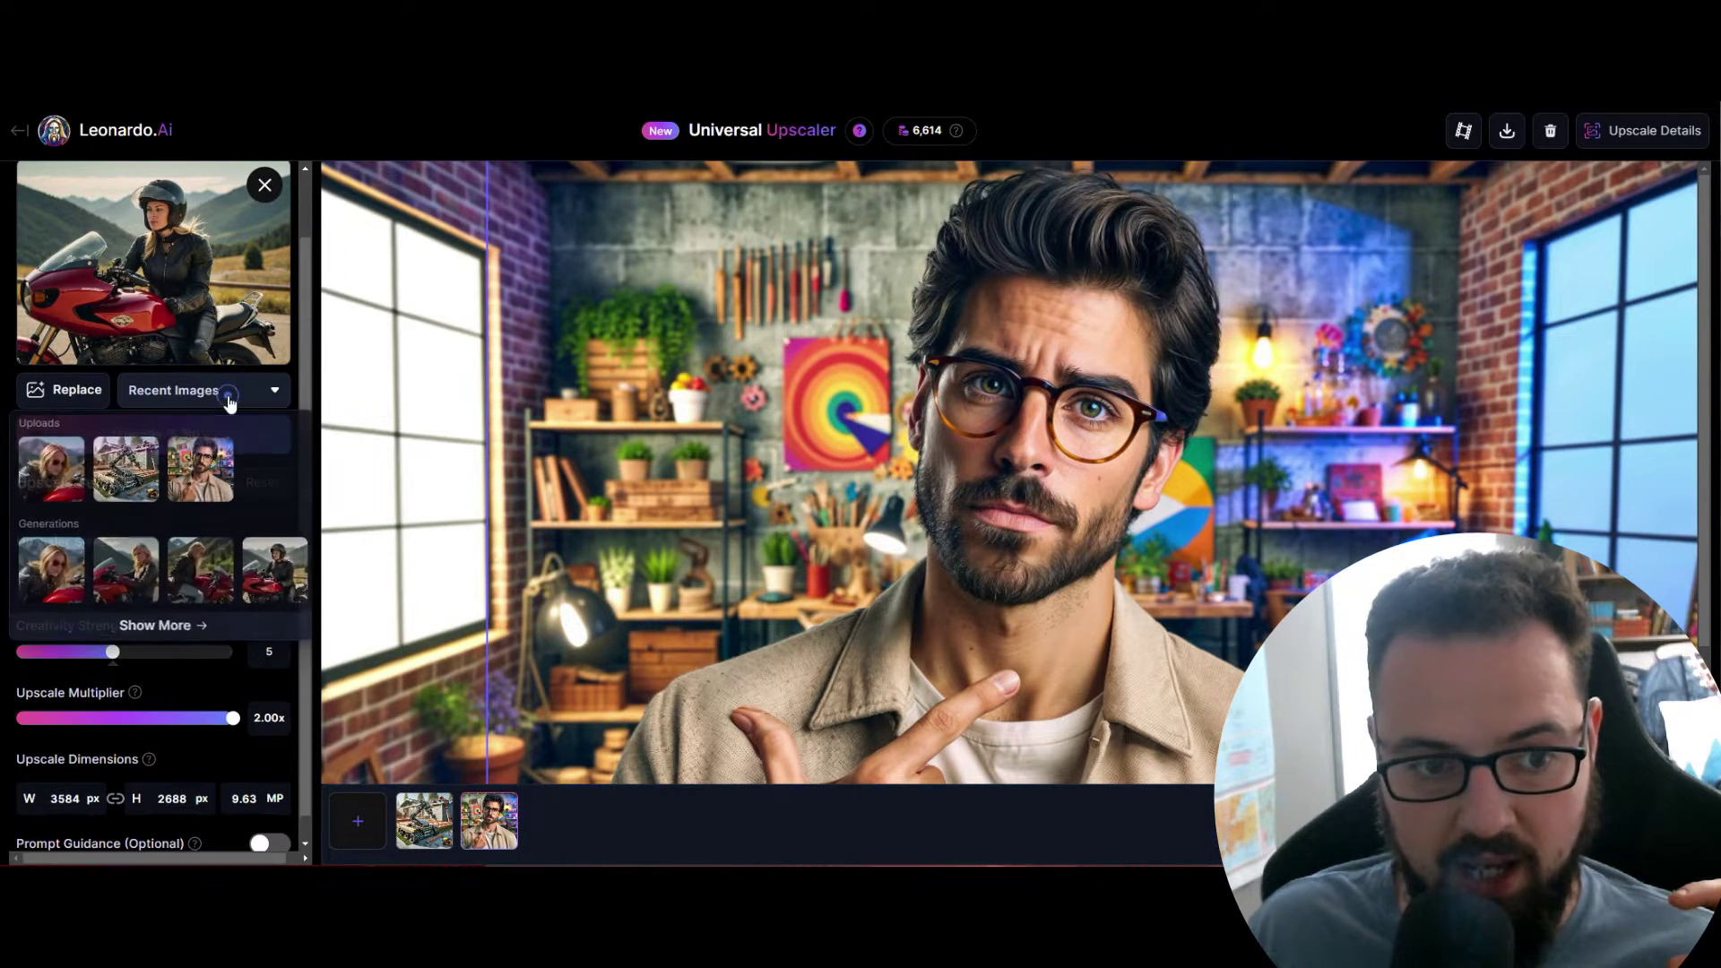
left_click(142, 583)
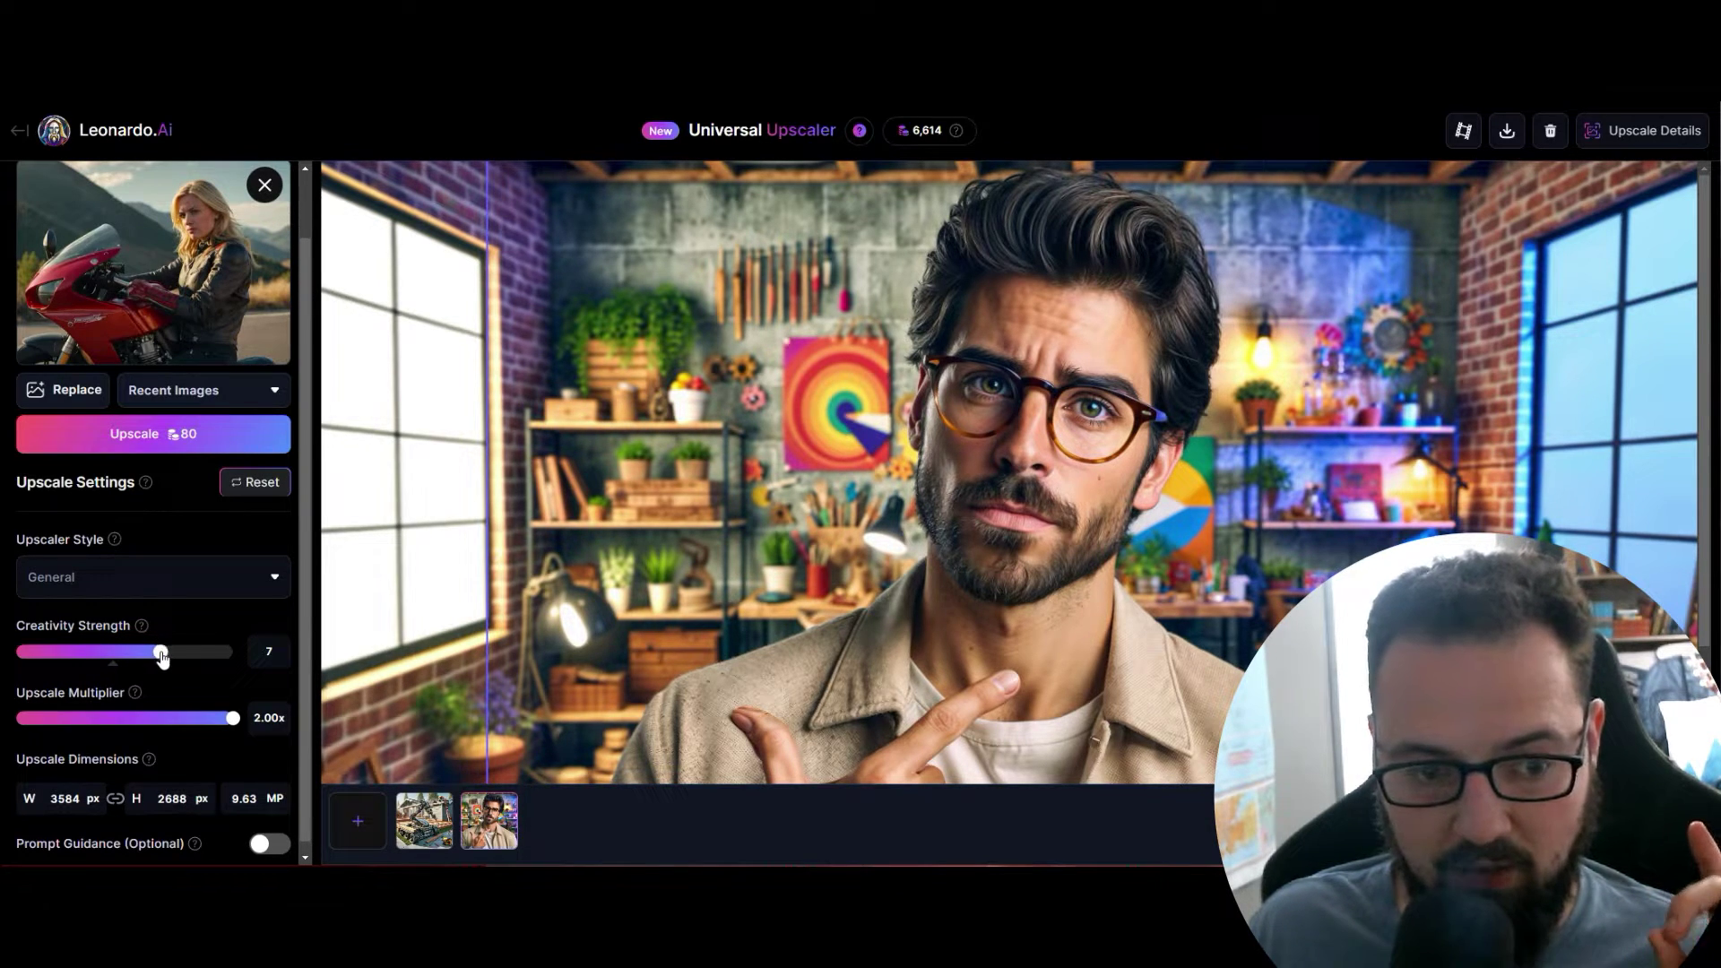
Choose the Cinematic upscaler style, start the blonde rider's upscale, and open the full image picker.
left_click(148, 567)
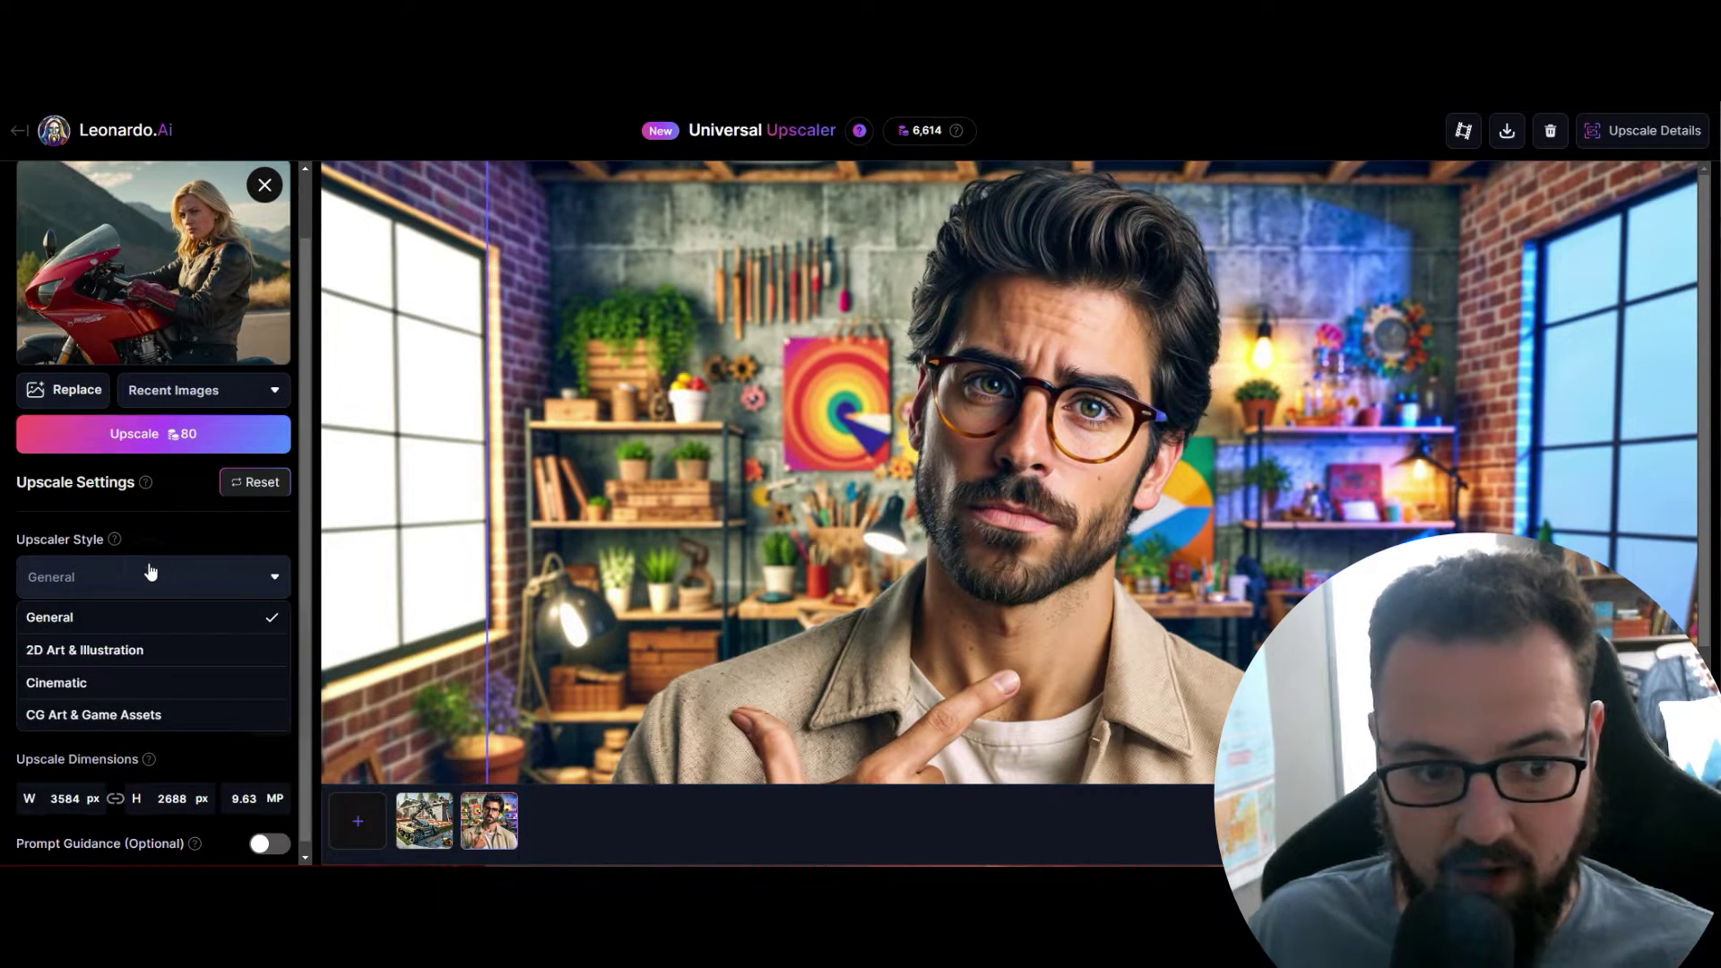
left_click(133, 685)
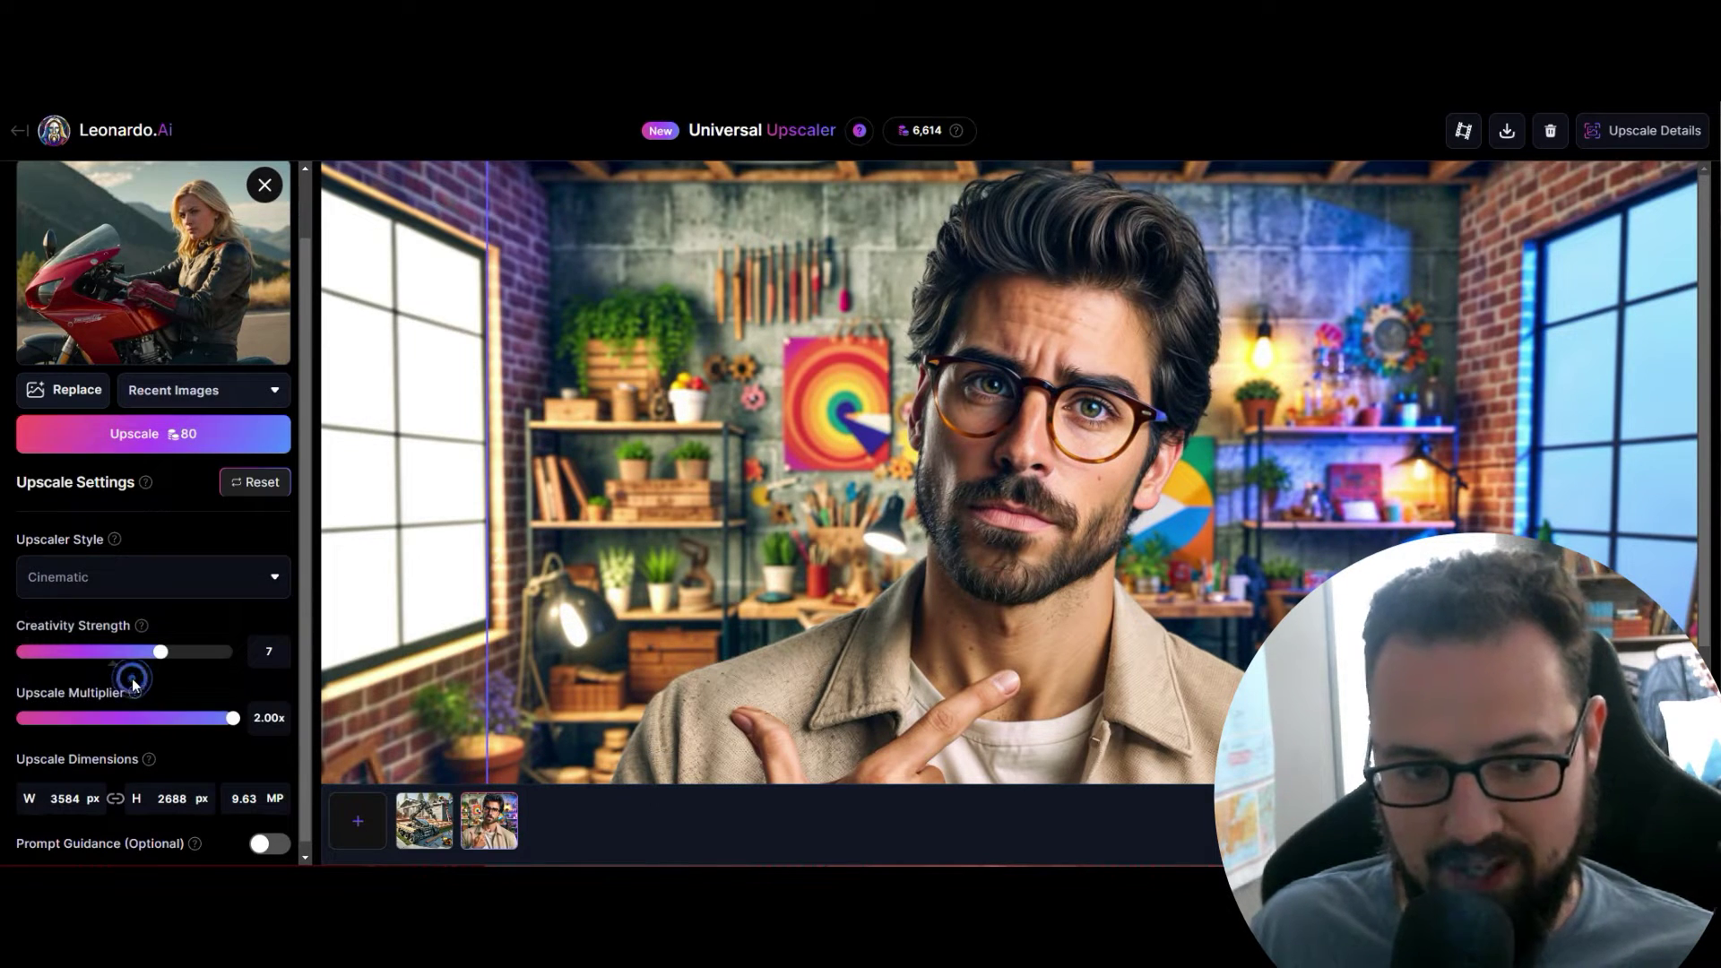
left_click(232, 439)
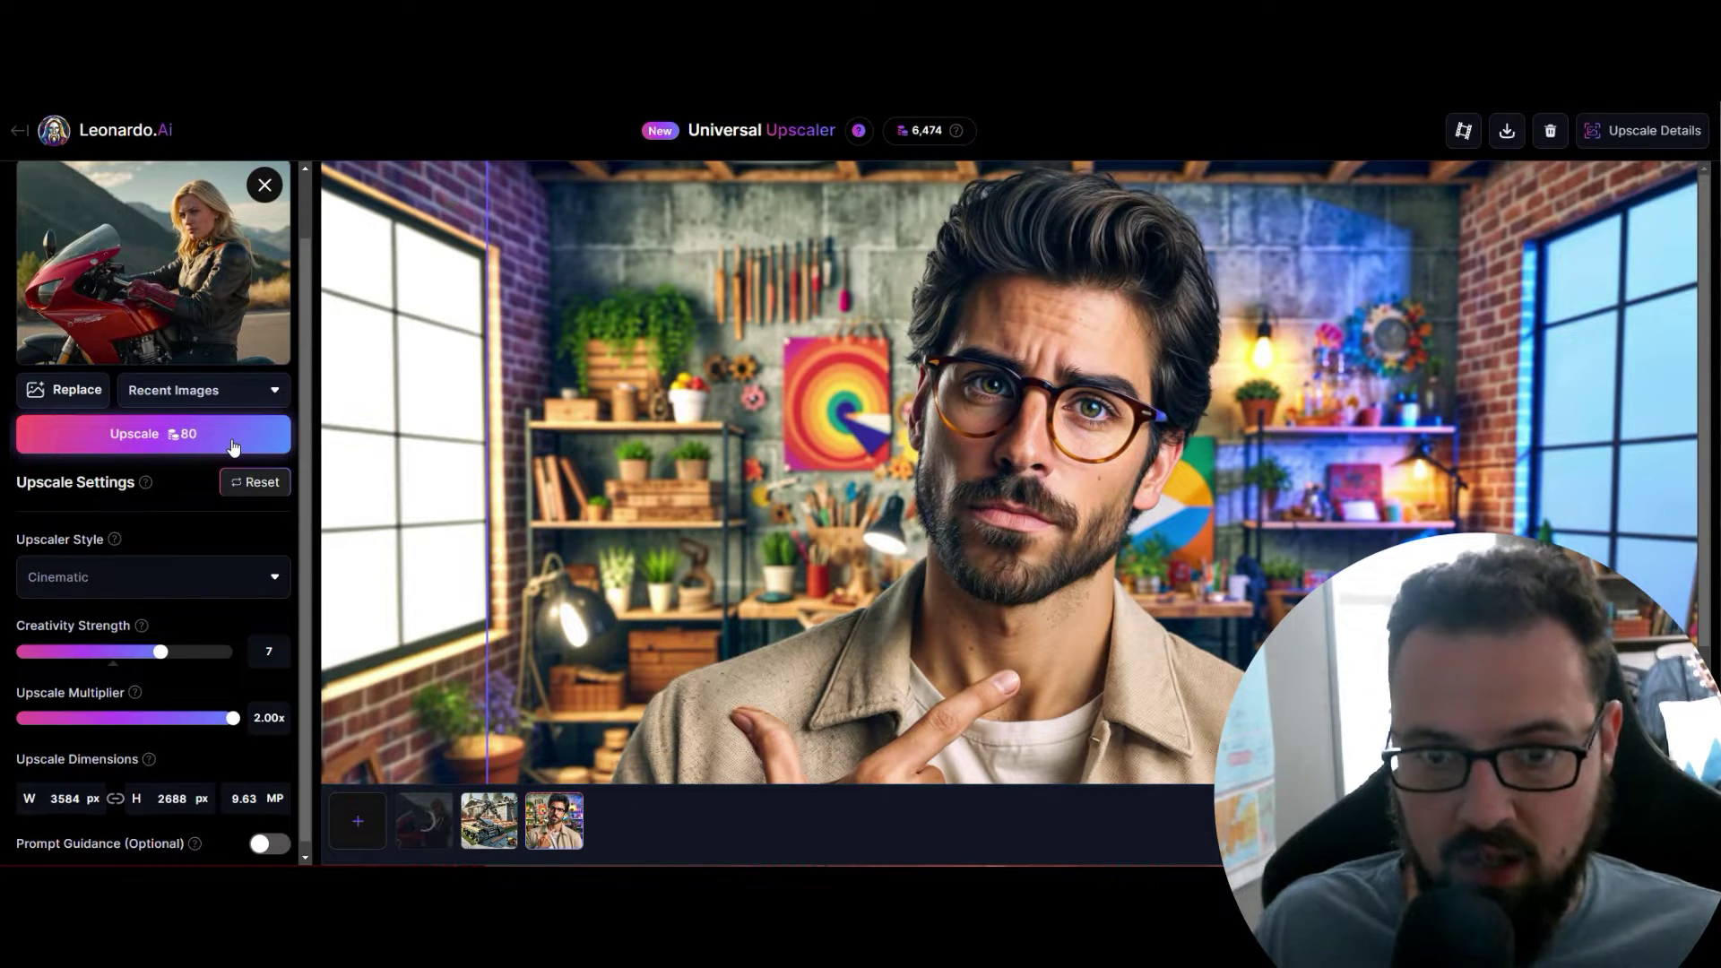
left_click(190, 387)
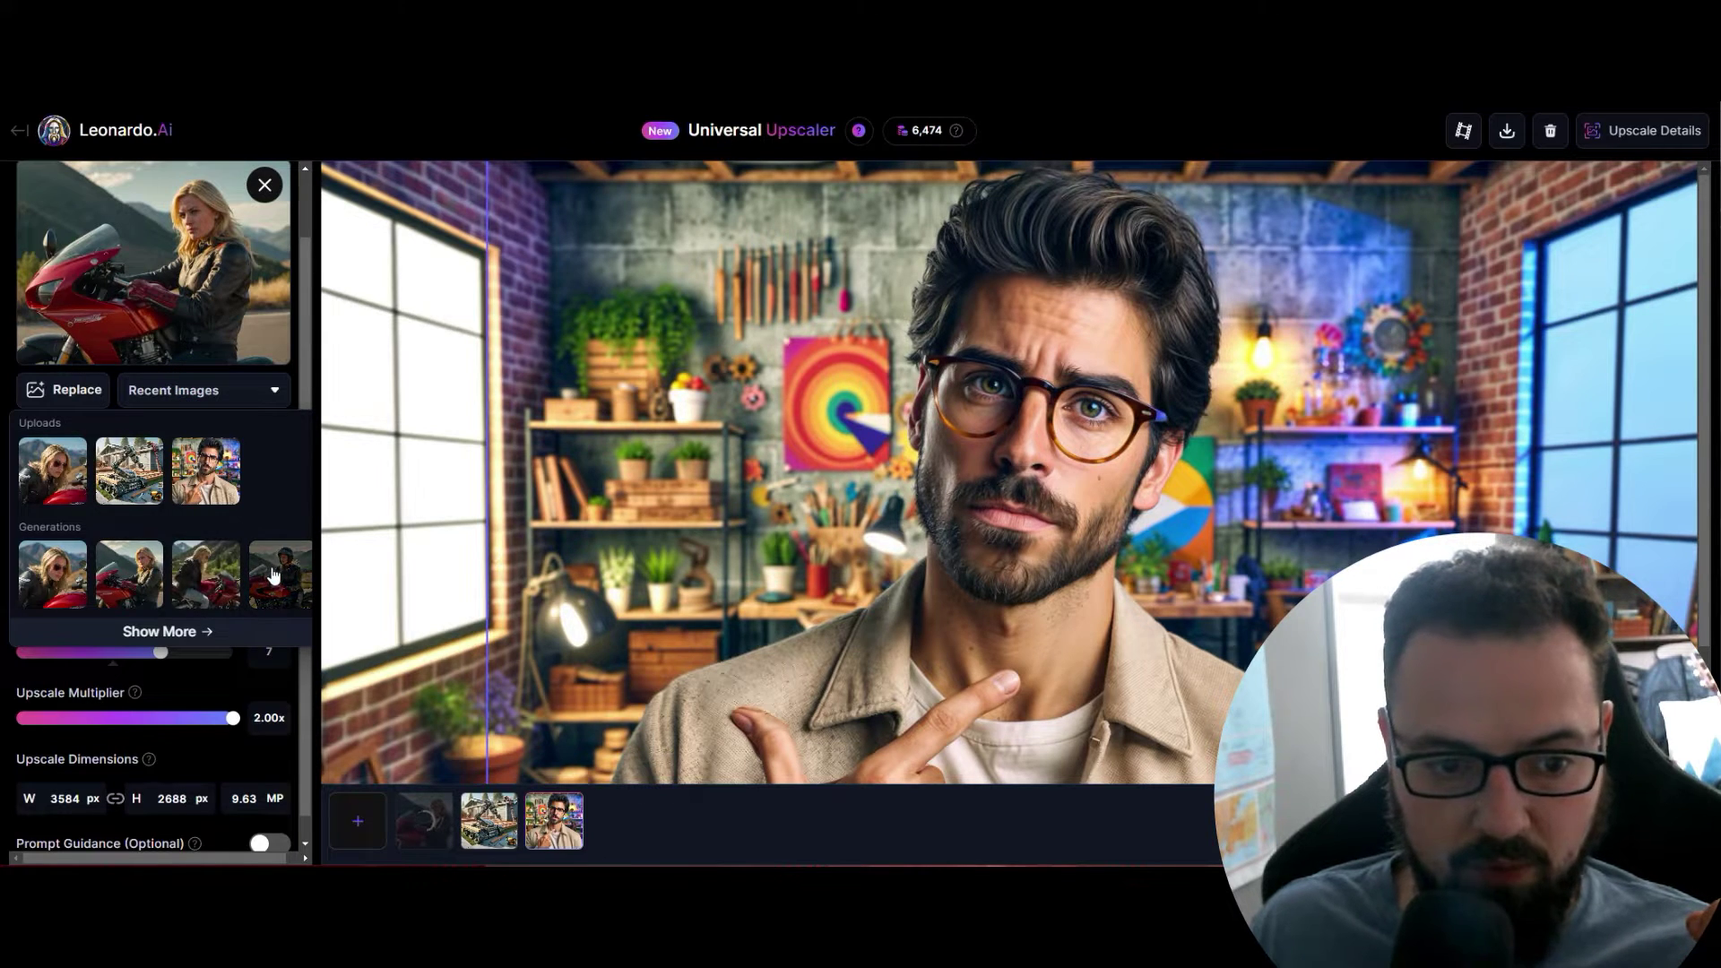
left_click(177, 633)
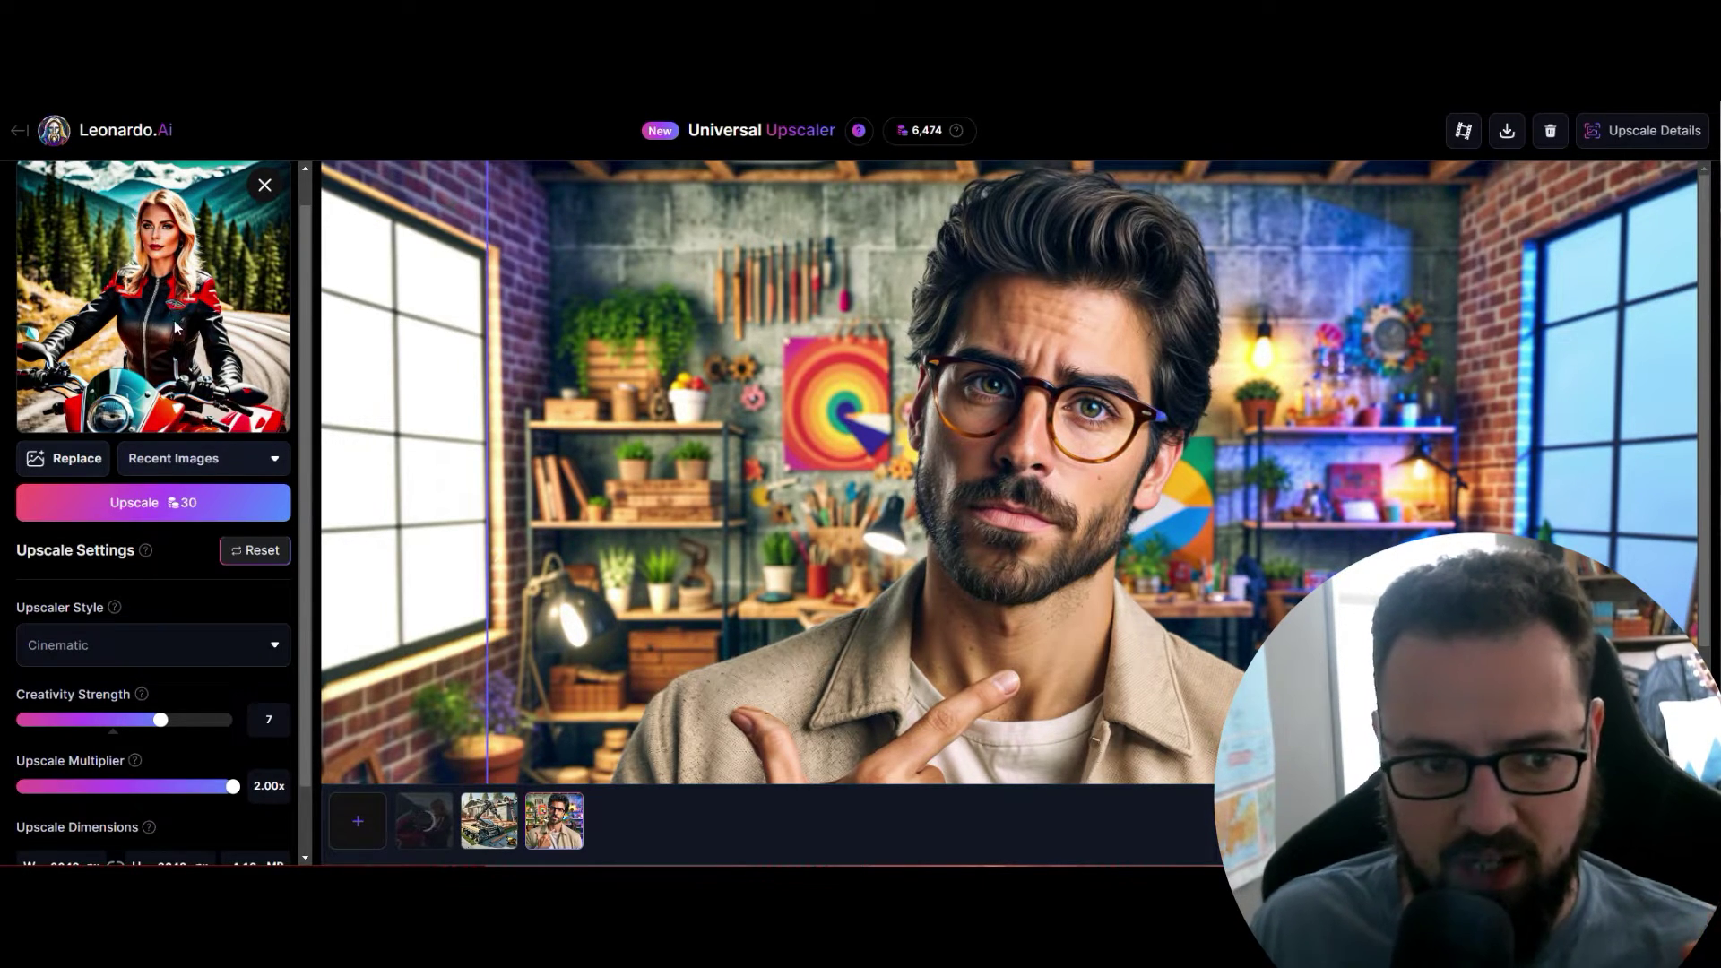
Review the Cinematic settings and start upscaling the forest-road rider image.
scroll(191, 454, "down", 1)
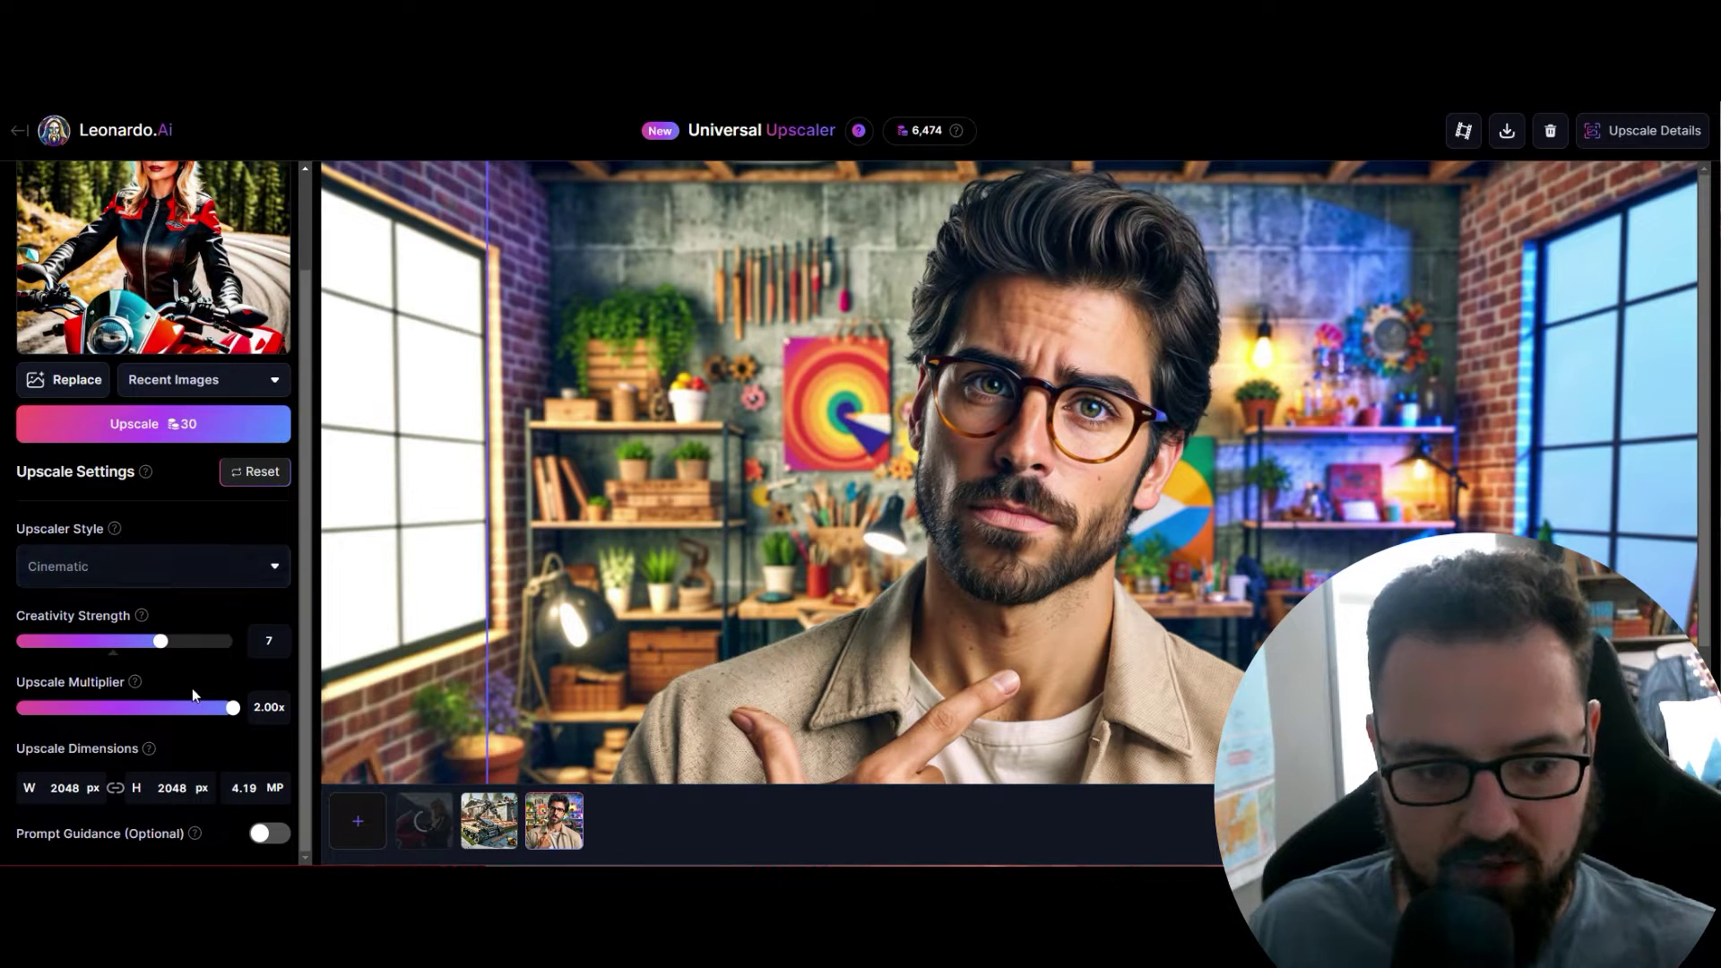
scroll(278, 493, "up", 1)
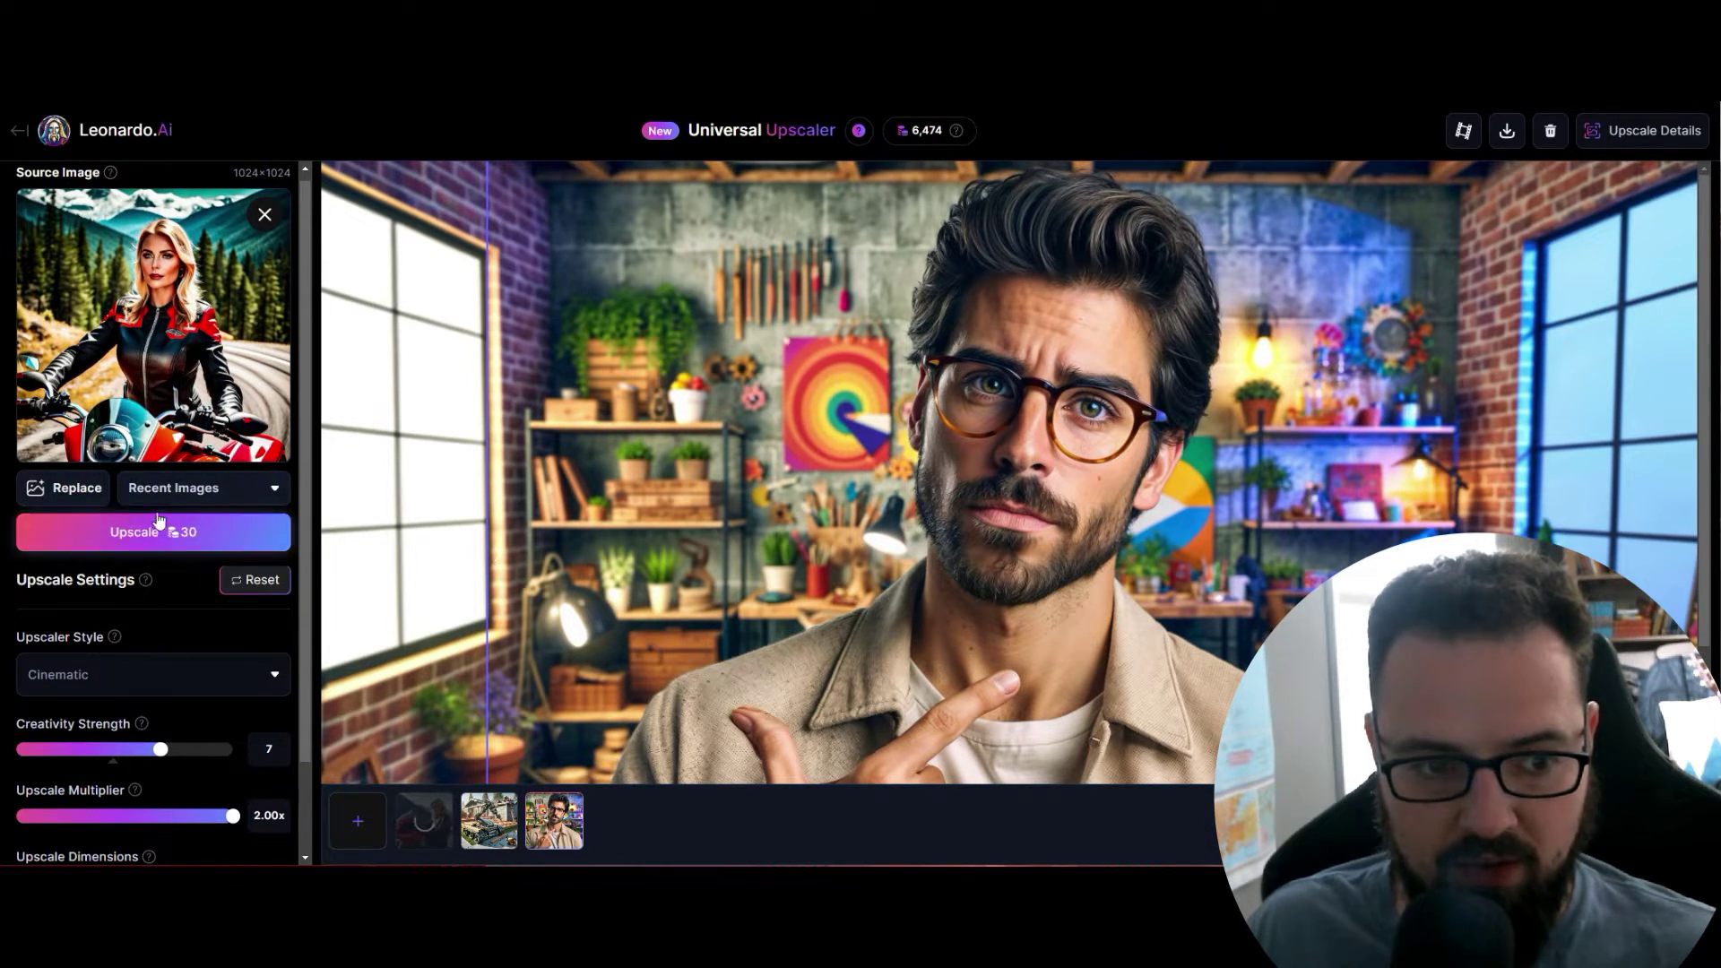
scroll(206, 682, "down", 1)
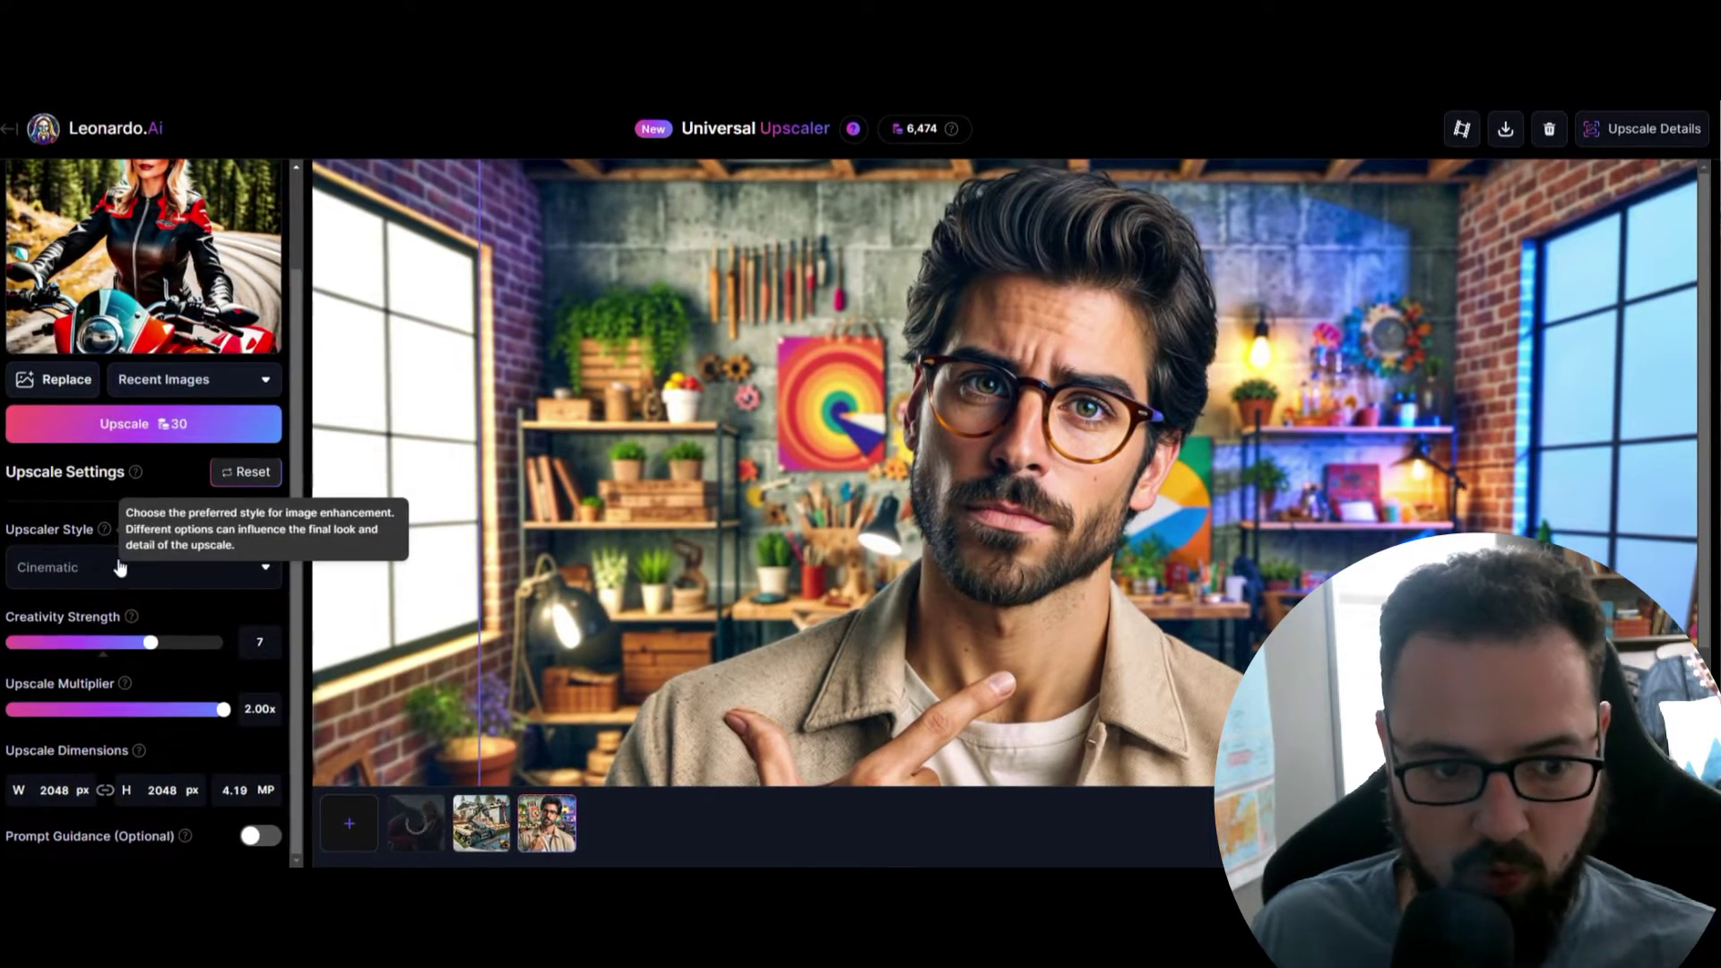
left_click(126, 425)
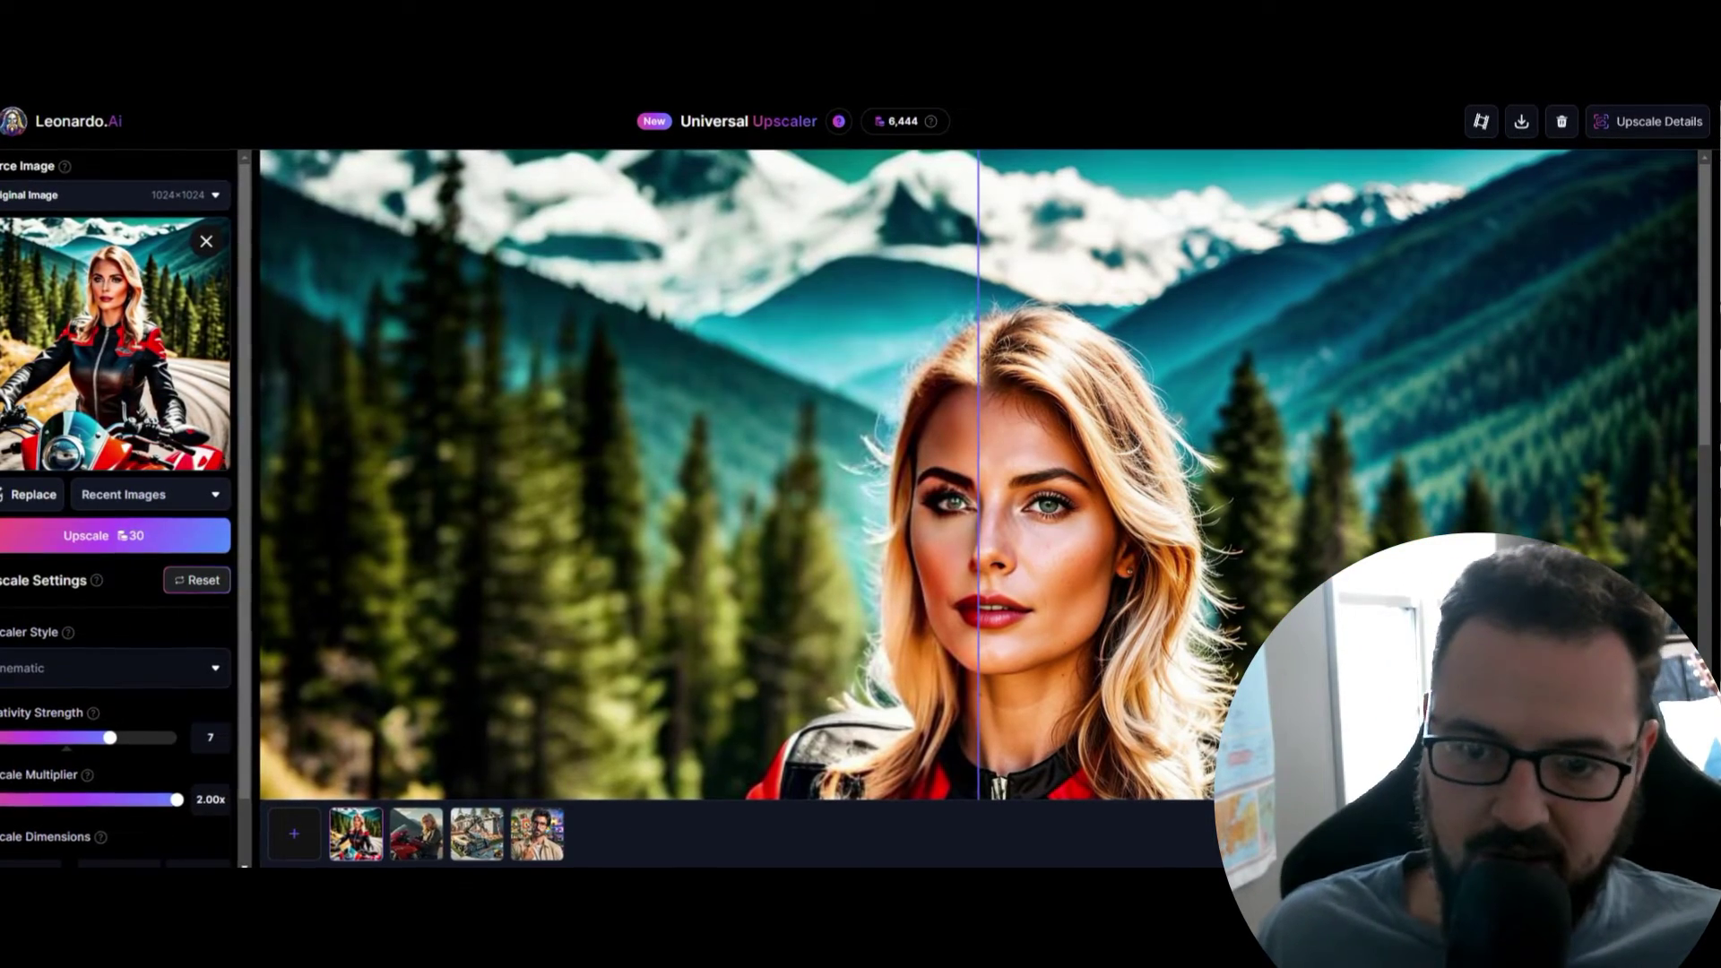
Drag the before/after divider across the forest rider's face to reveal the upscaled version.
left_click_drag(974, 384, 269, 380)
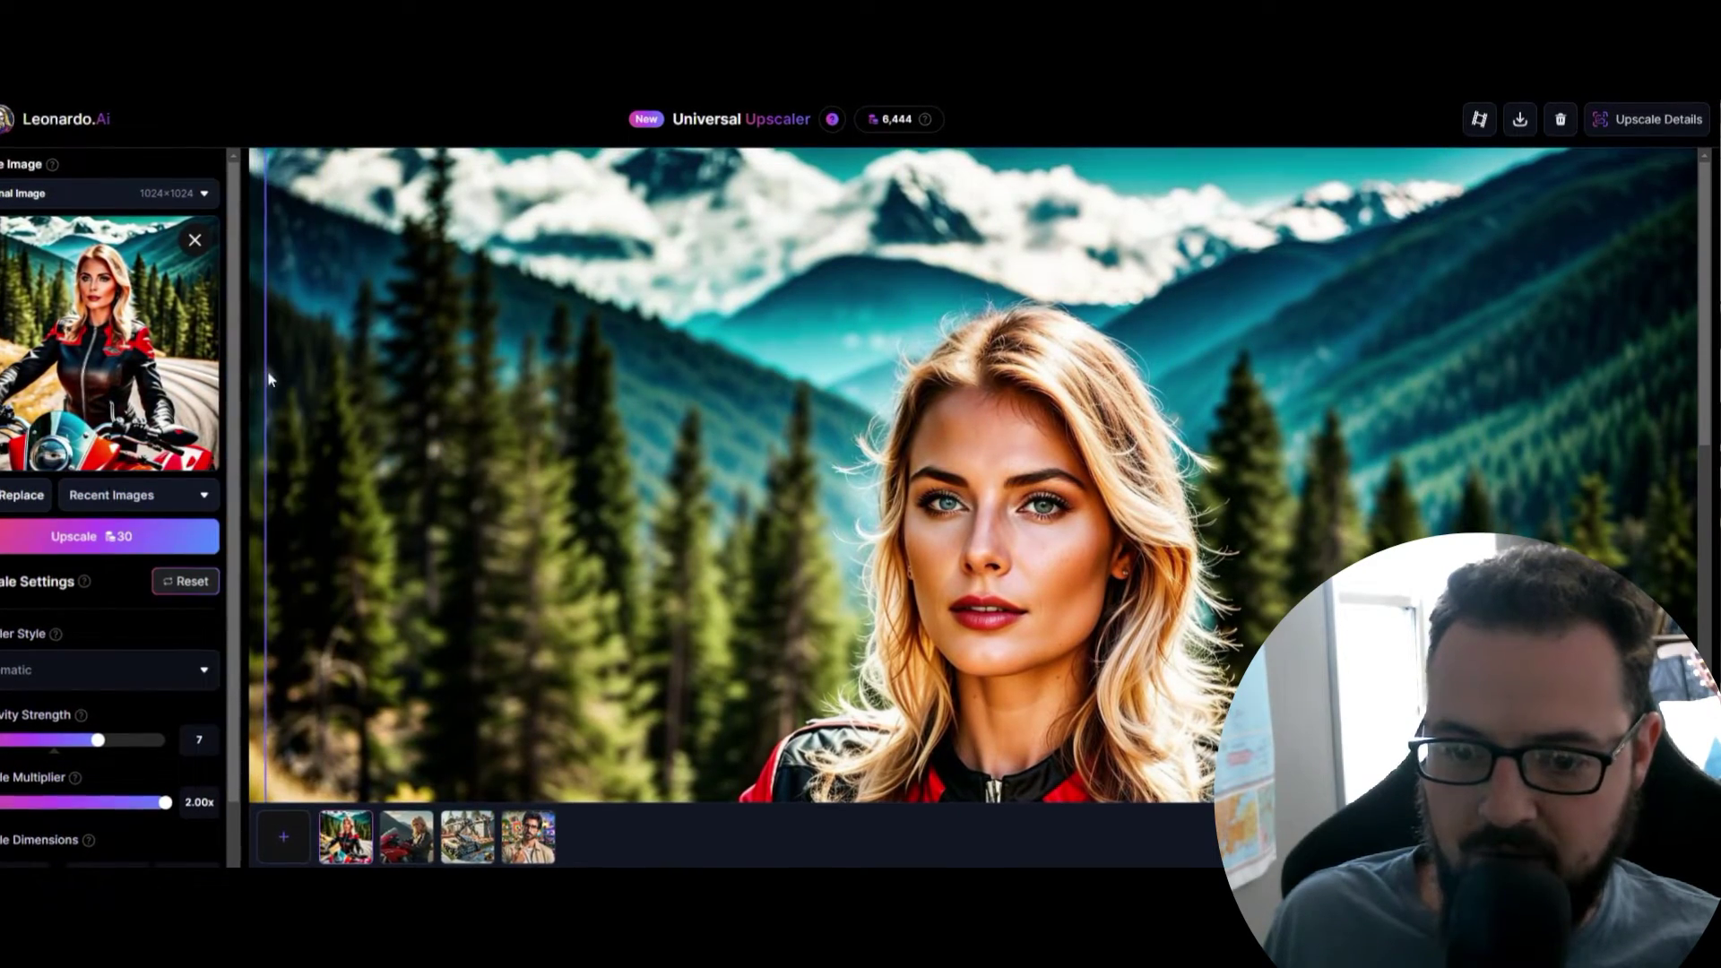
scroll(1318, 523, "down", 5)
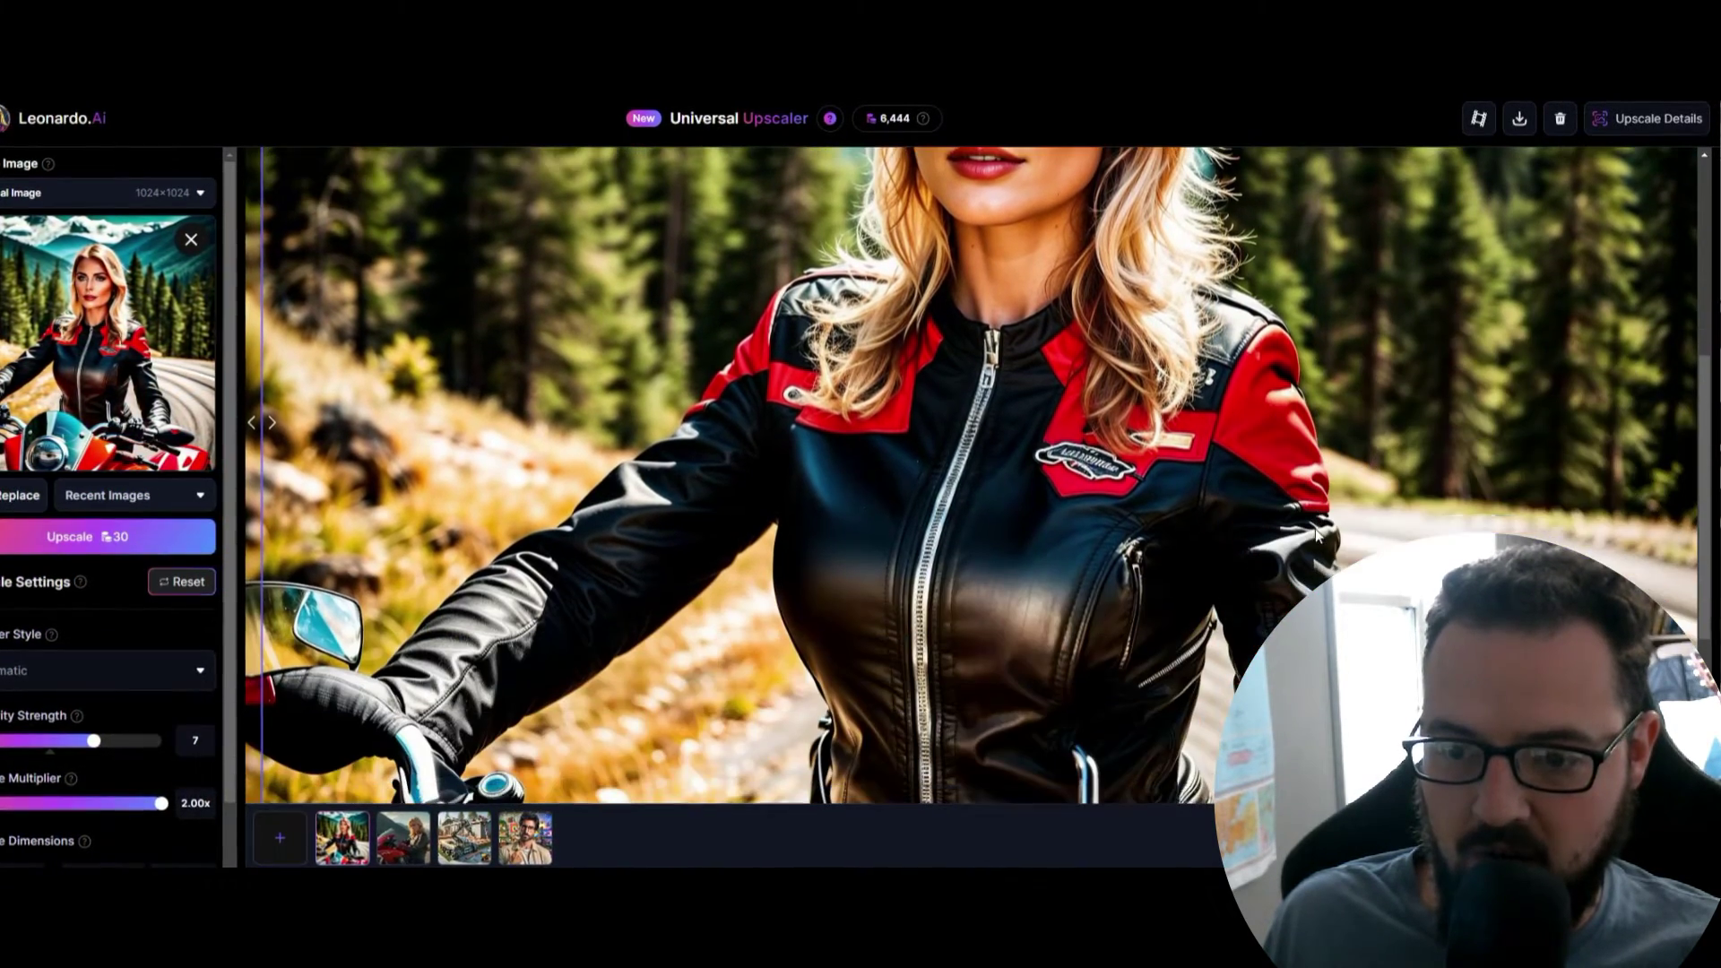
scroll(1203, 535, "down", 3)
scroll(846, 418, "down", 2)
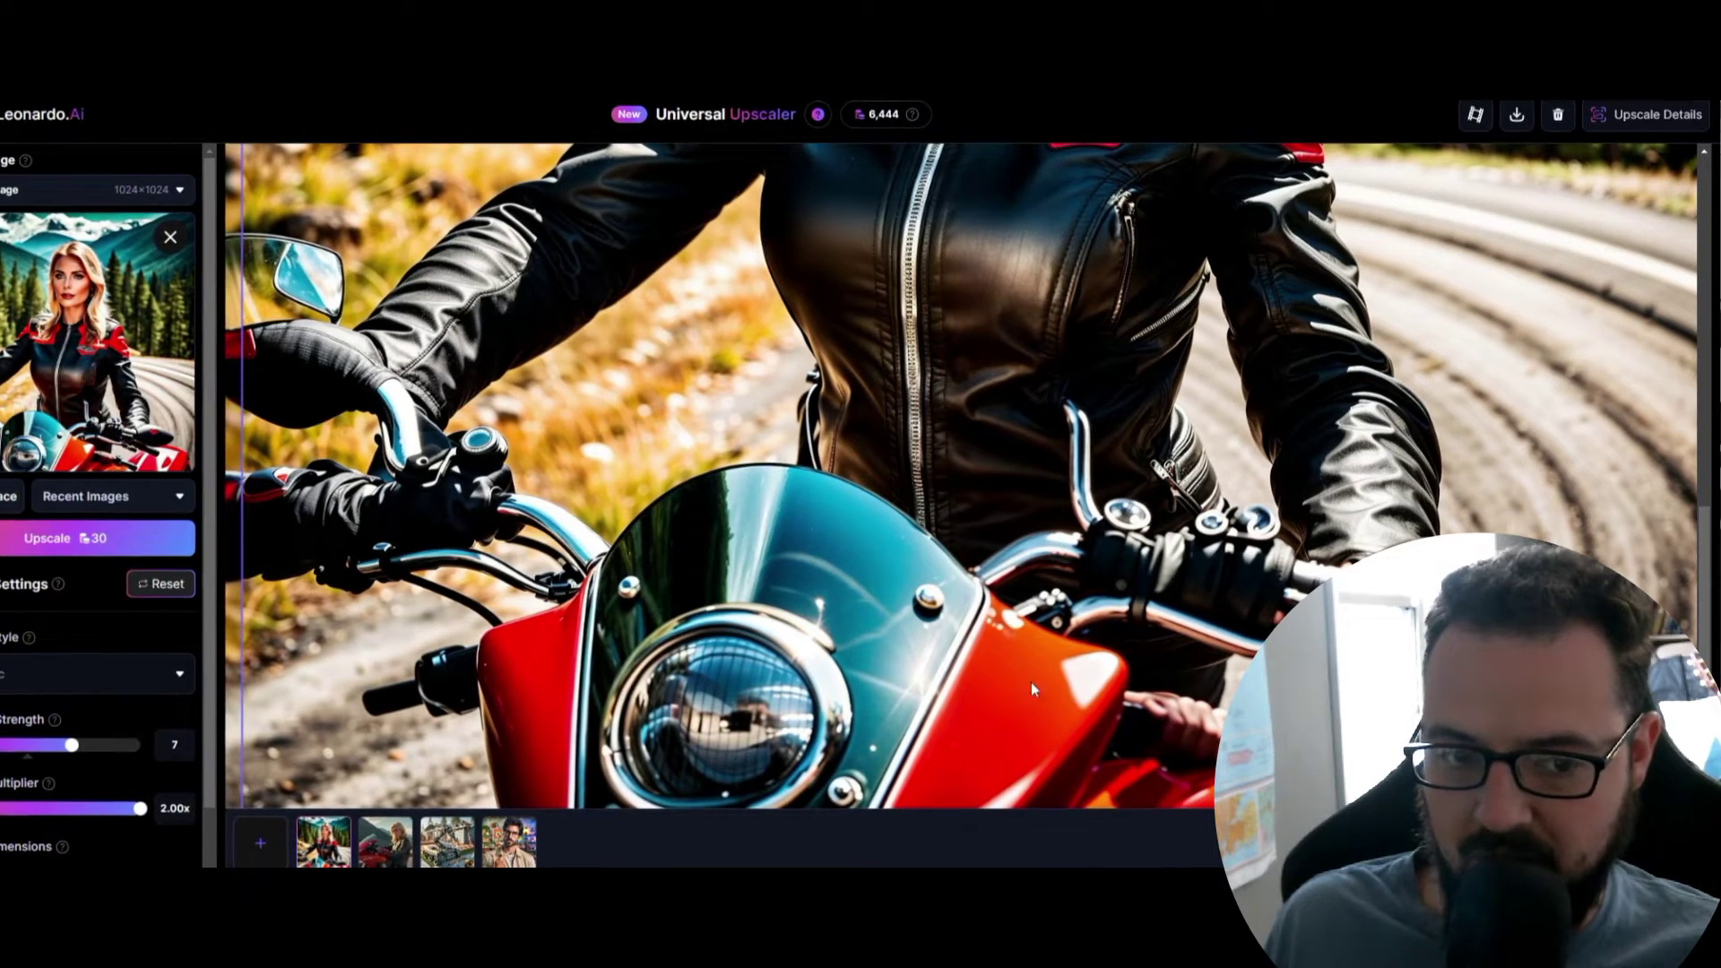
Compare original and upscale across the motorcycle, then open the earlier red-sportbike rider result.
left_click_drag(235, 423, 1521, 525)
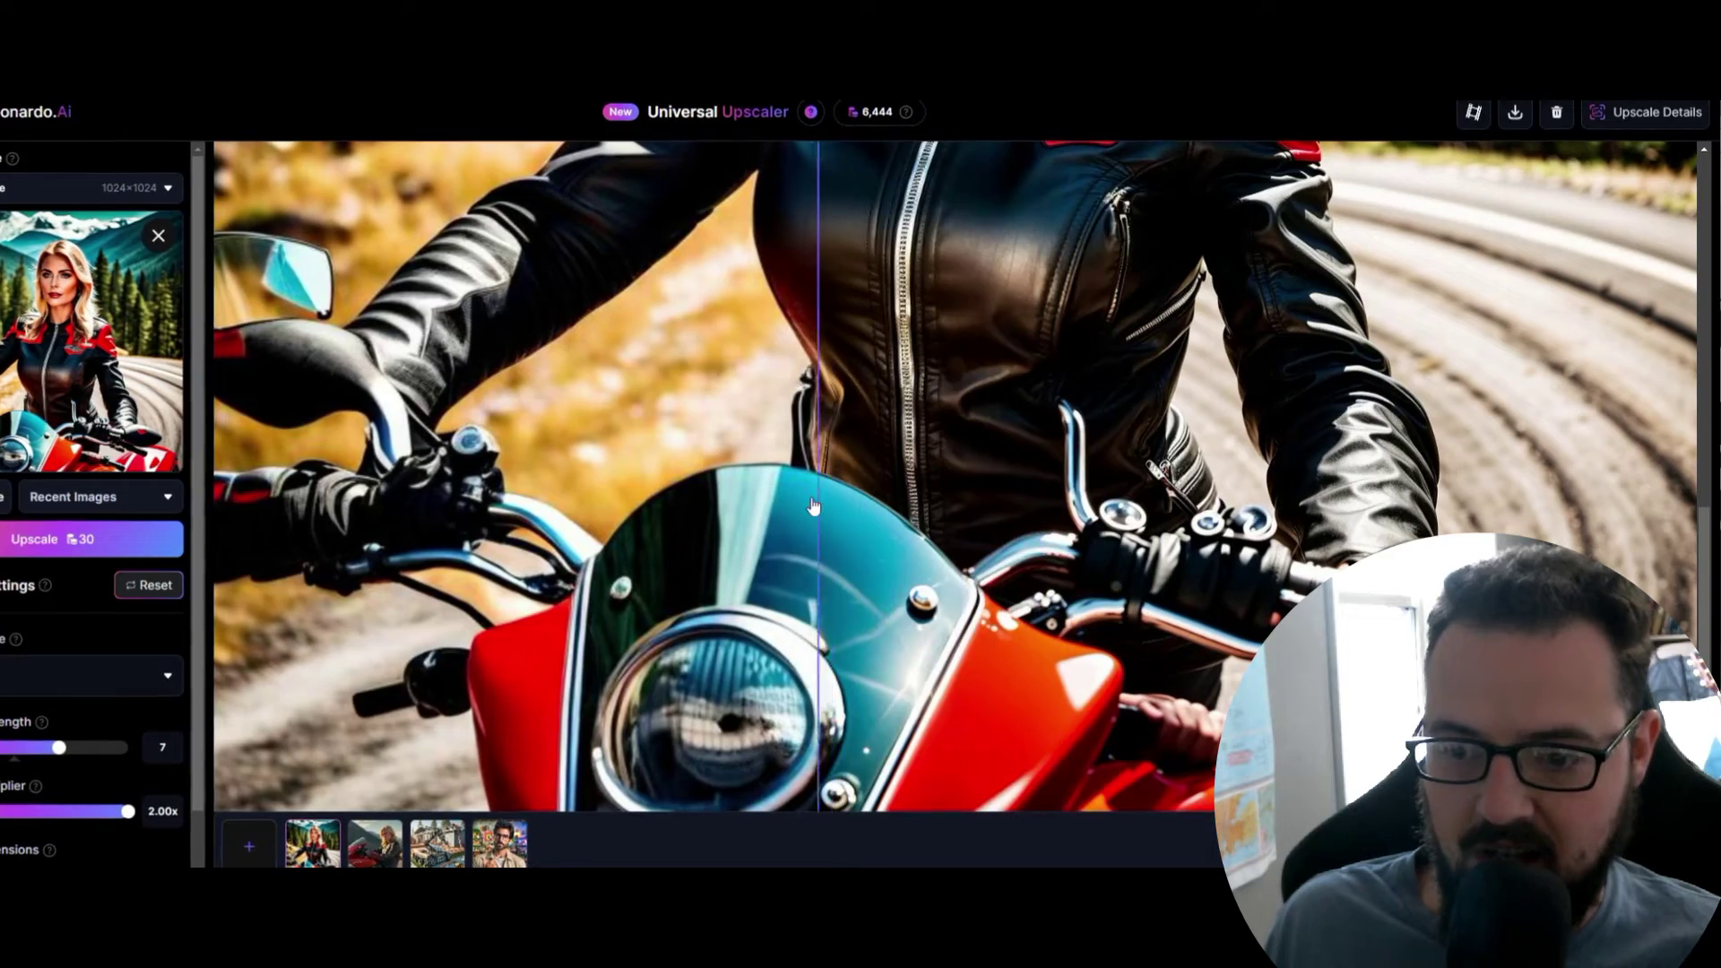
scroll(1282, 525, "up", 3)
scroll(1282, 524, "up", 3)
scroll(1285, 525, "down", 6)
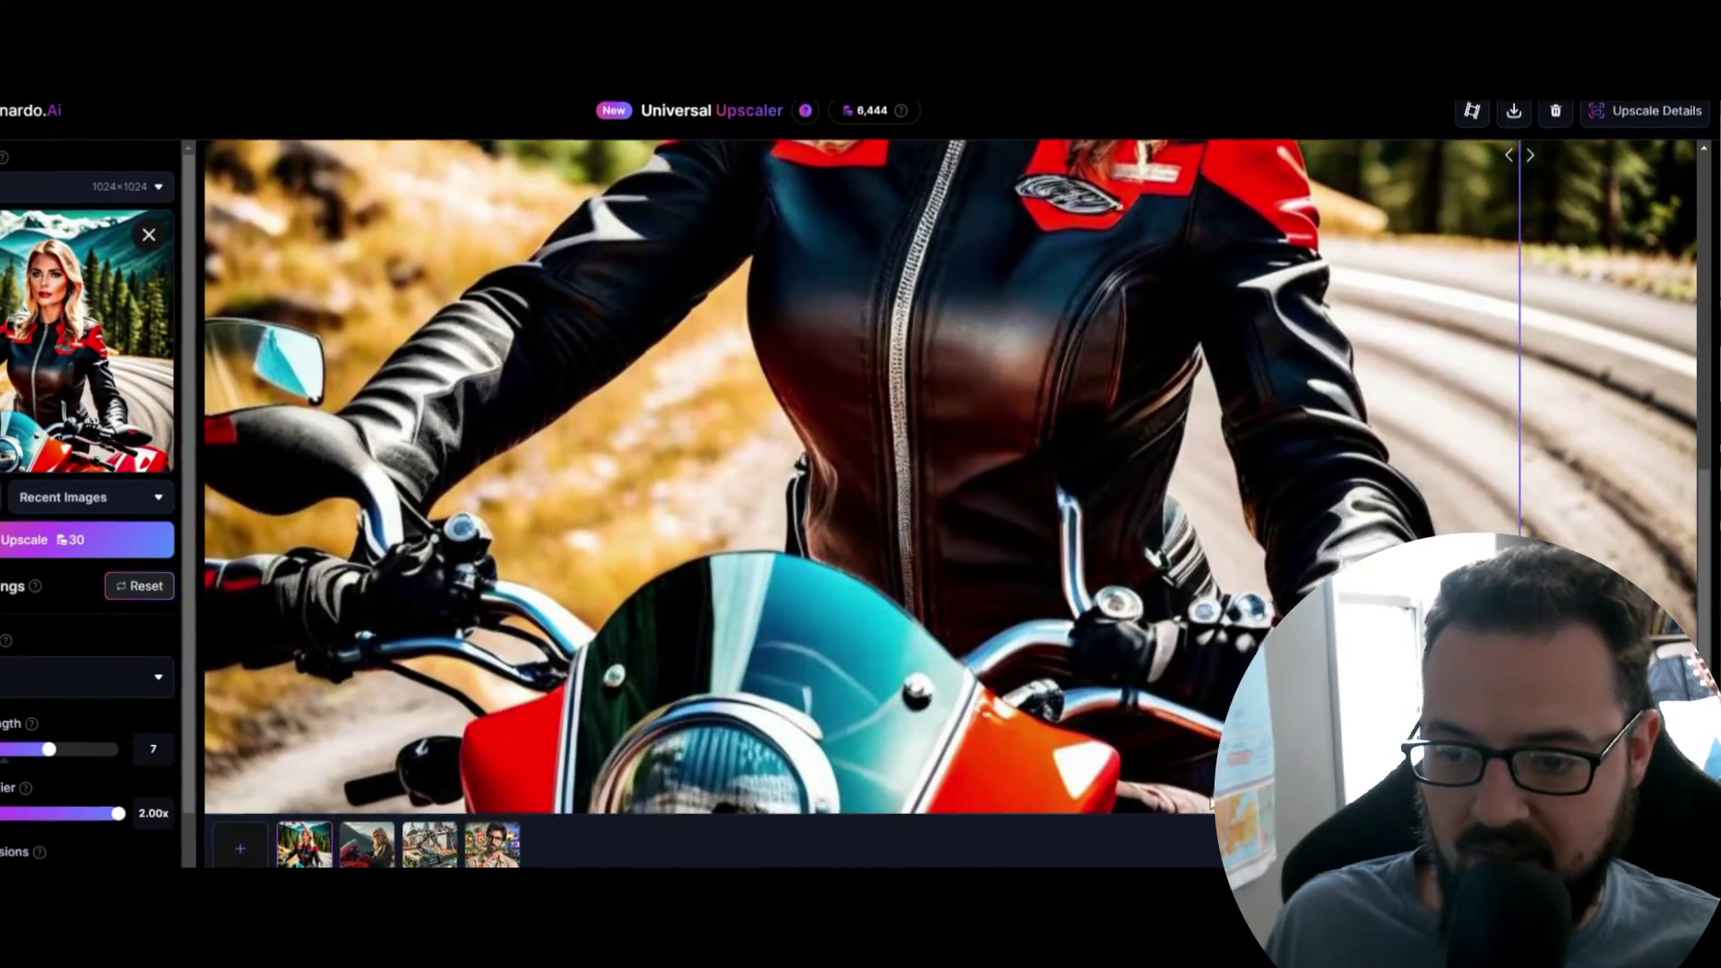
scroll(1181, 698, "up", 6)
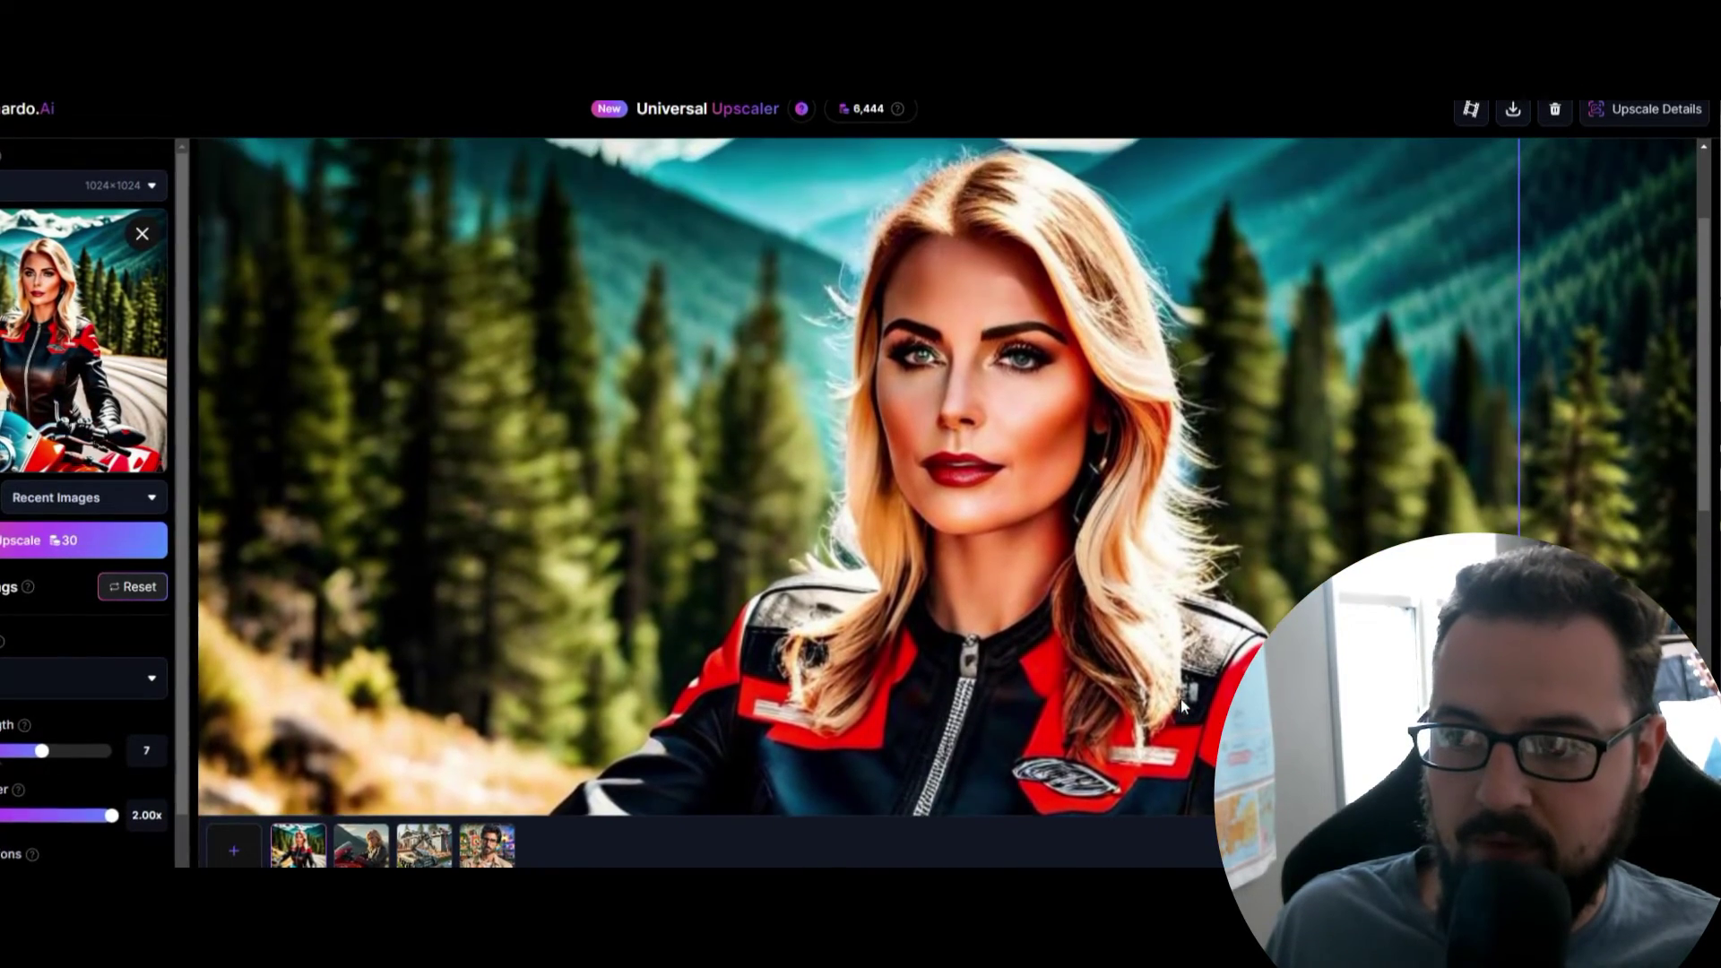
scroll(1181, 698, "up", 3)
left_click_drag(1517, 379, 337, 305)
scroll(350, 771, "down", 3)
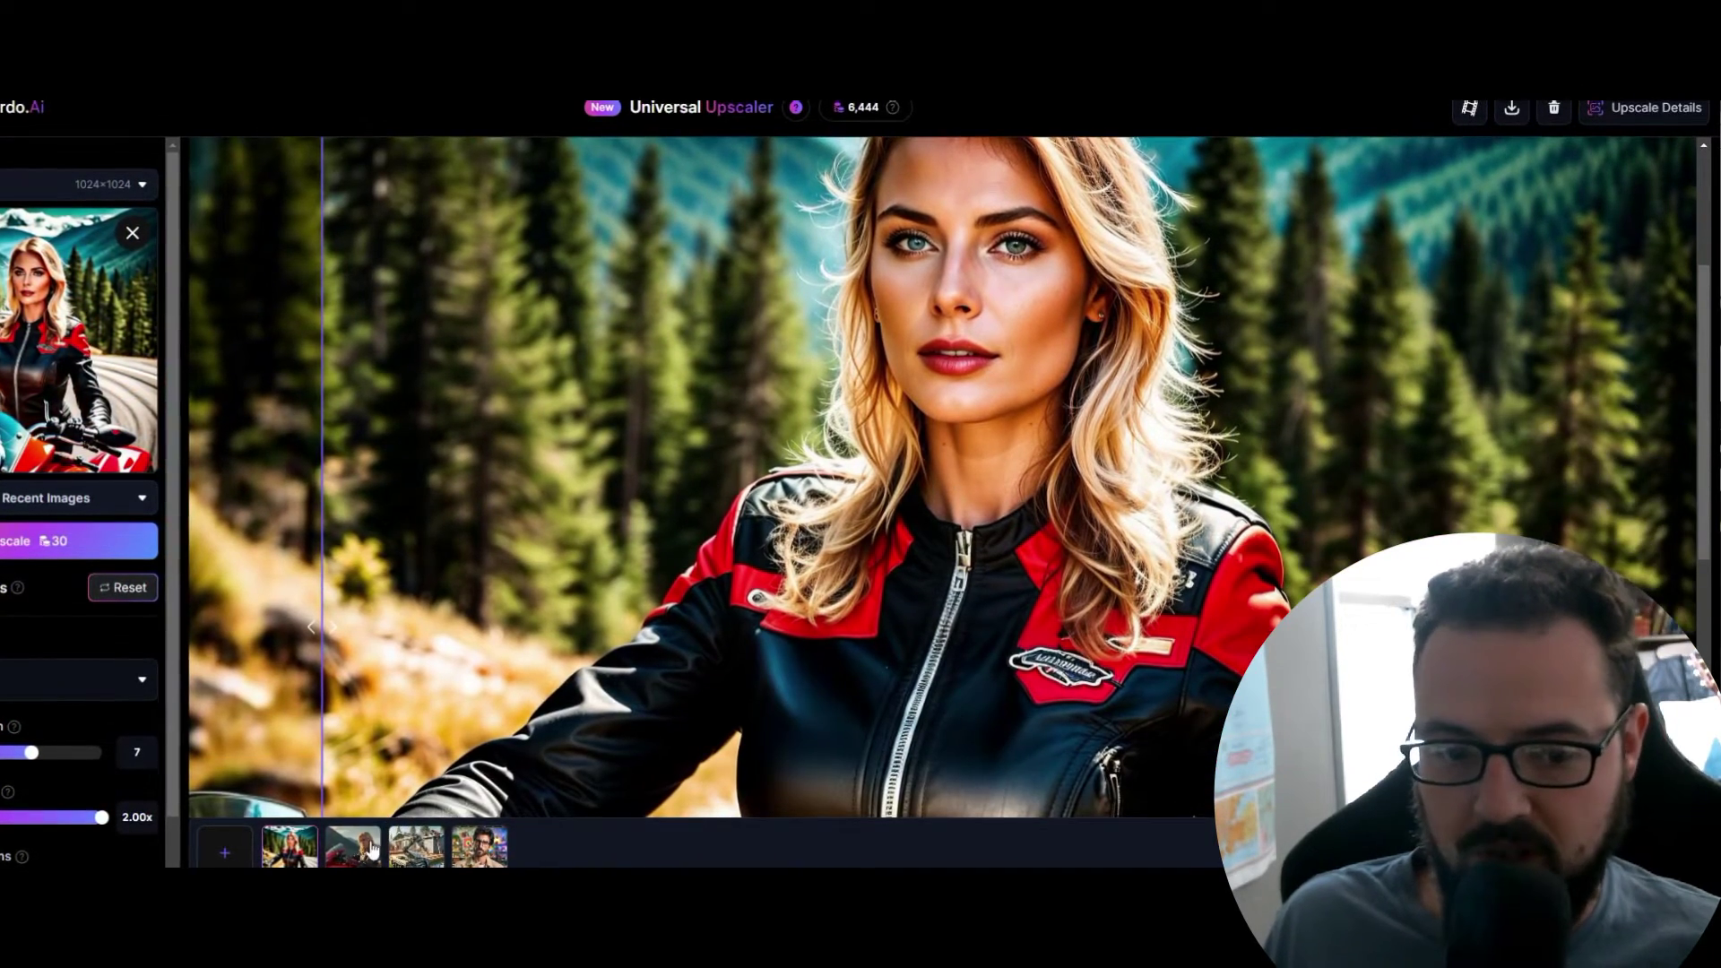
left_click(365, 856)
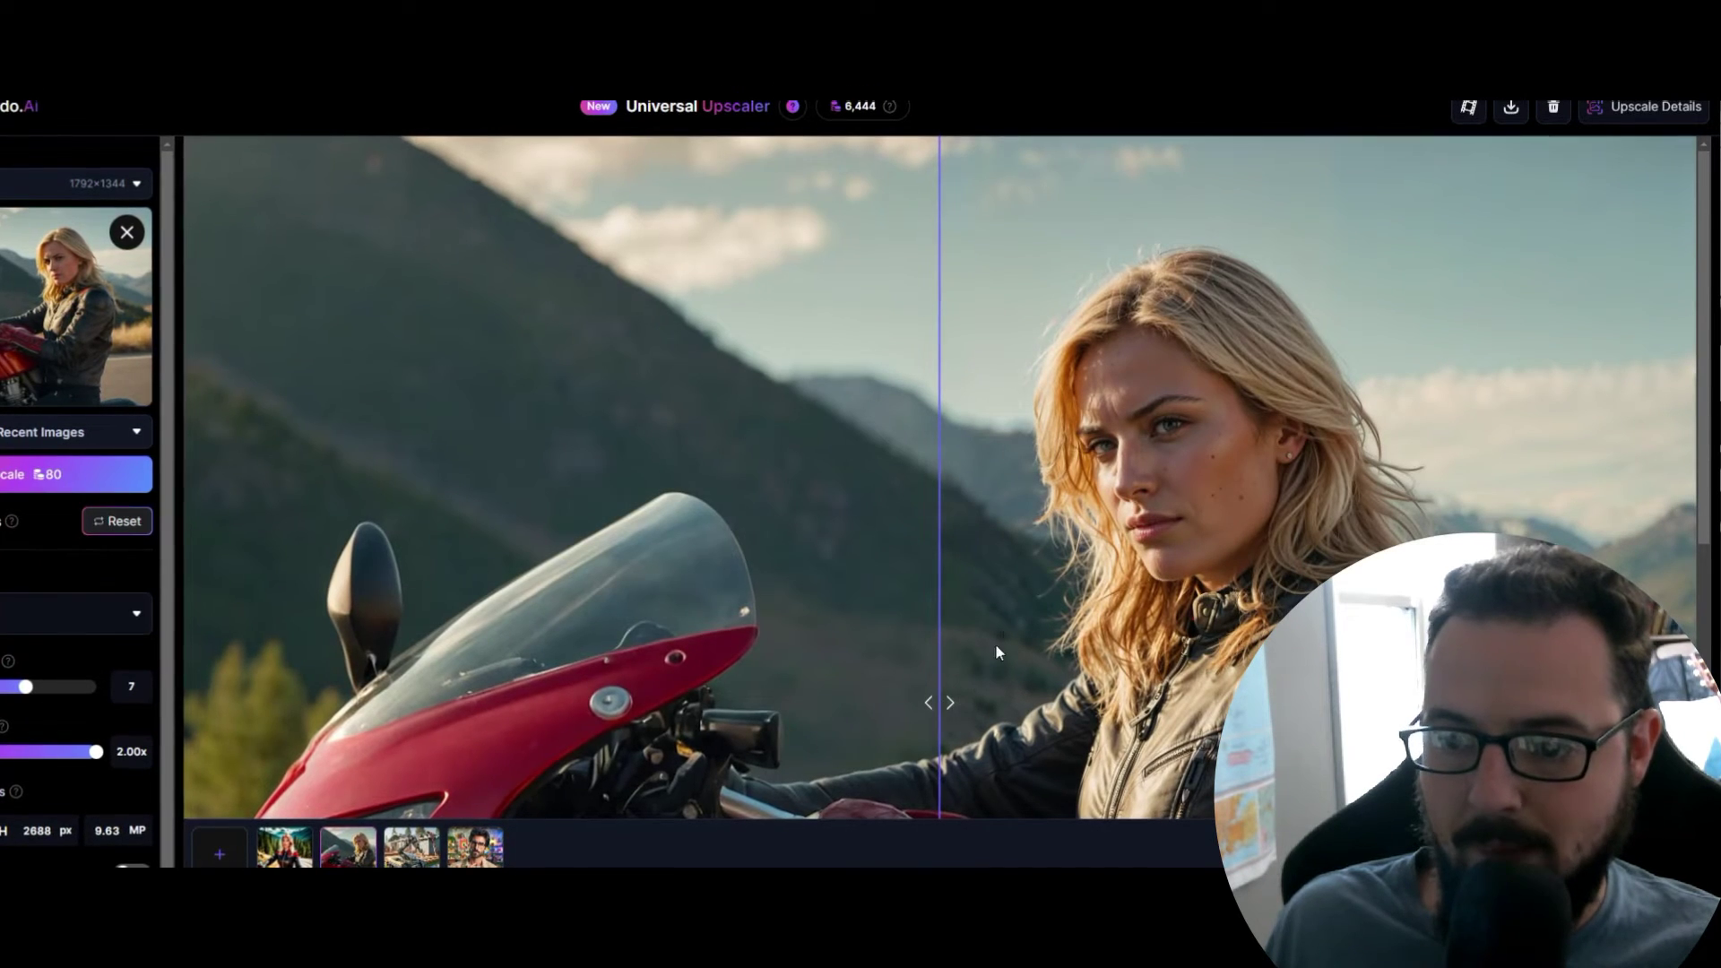
Compare the sportbike rider's original and upscale near the sky and across most of the image.
left_click_drag(938, 561, 1587, 561)
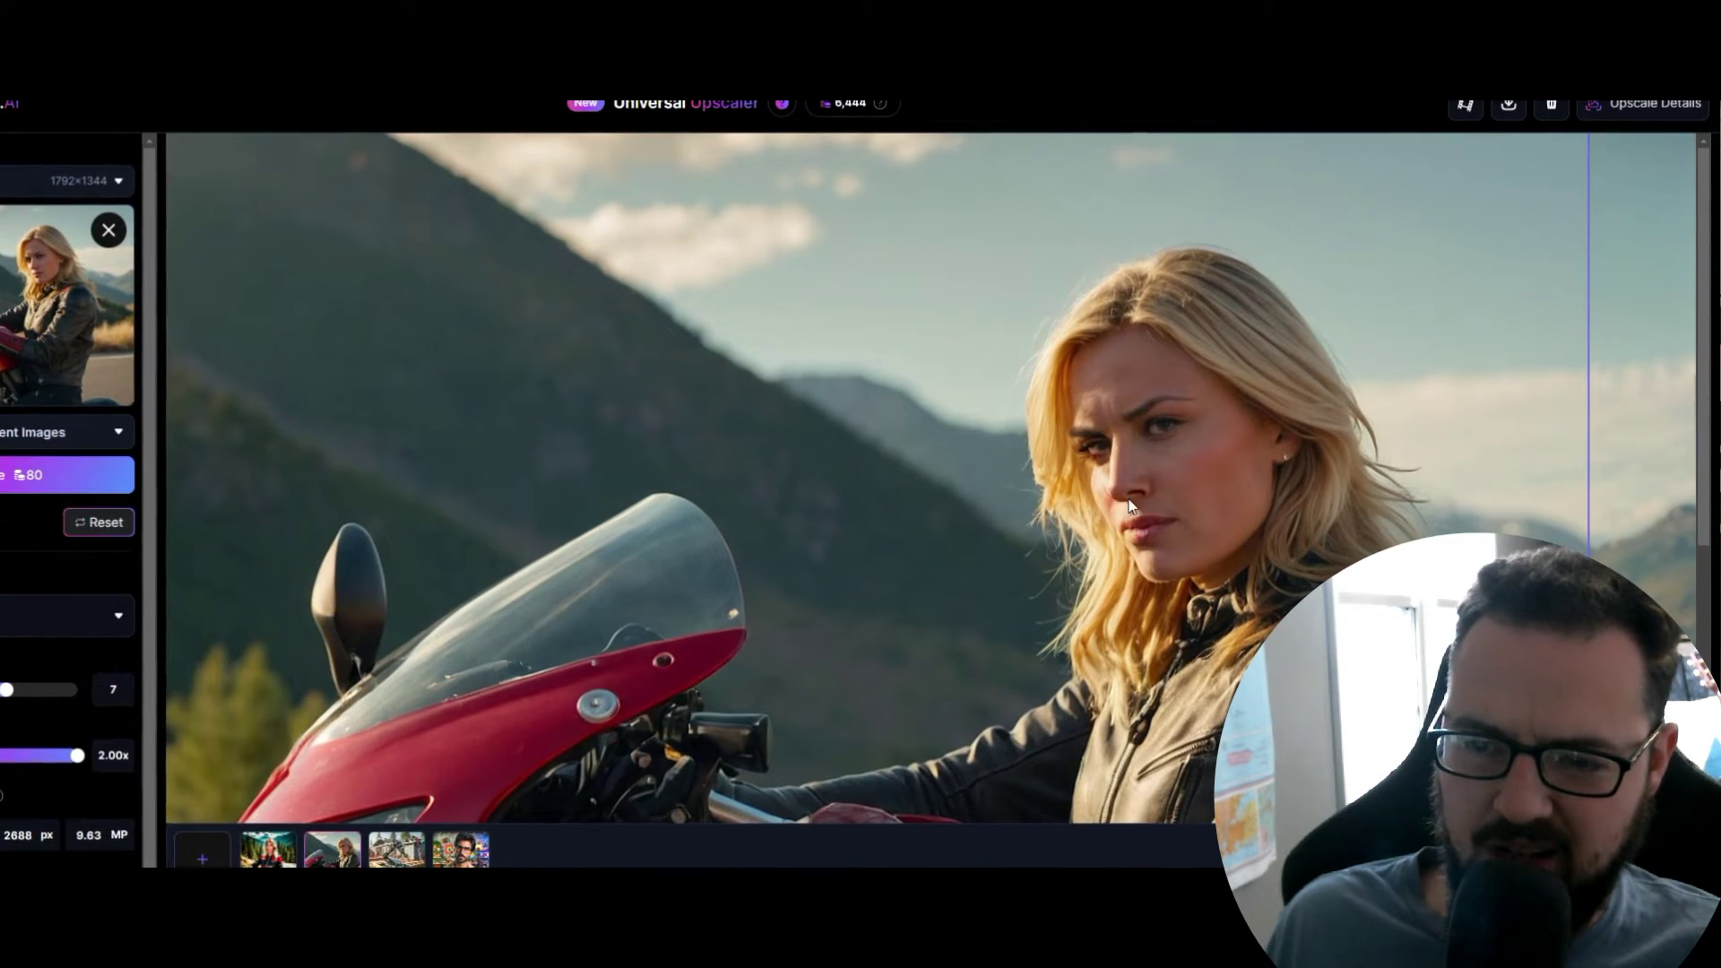
left_click_drag(1589, 502, 1445, 502)
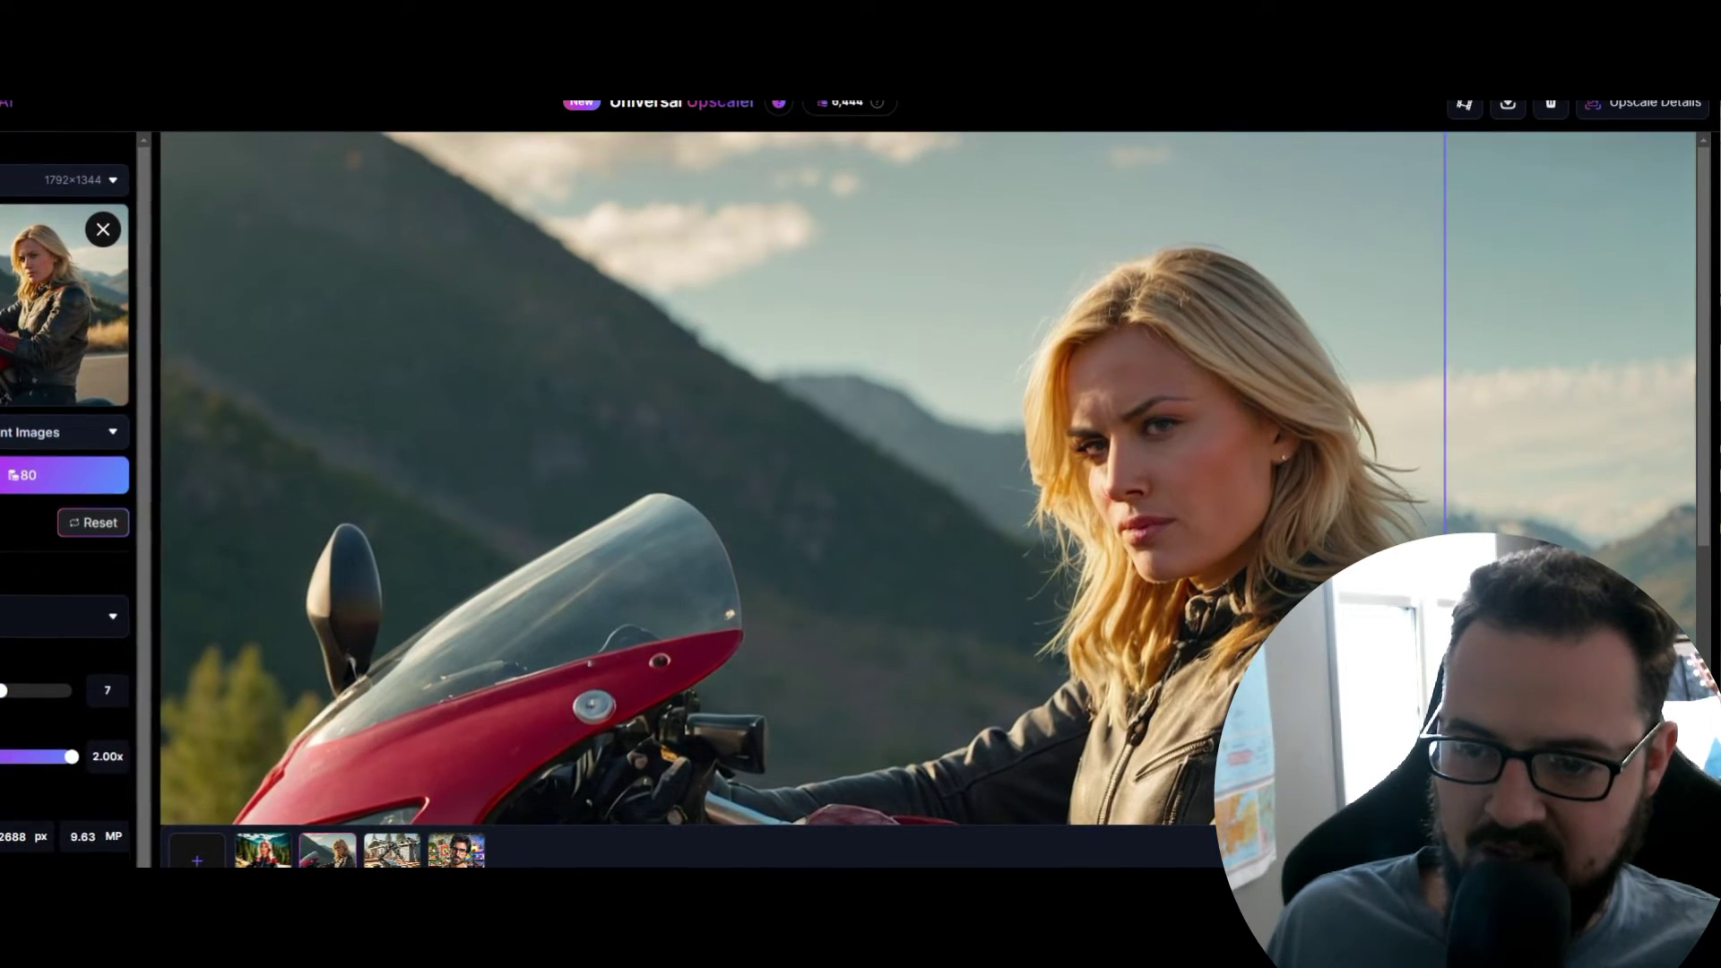
left_click_drag(1446, 672, 251, 600)
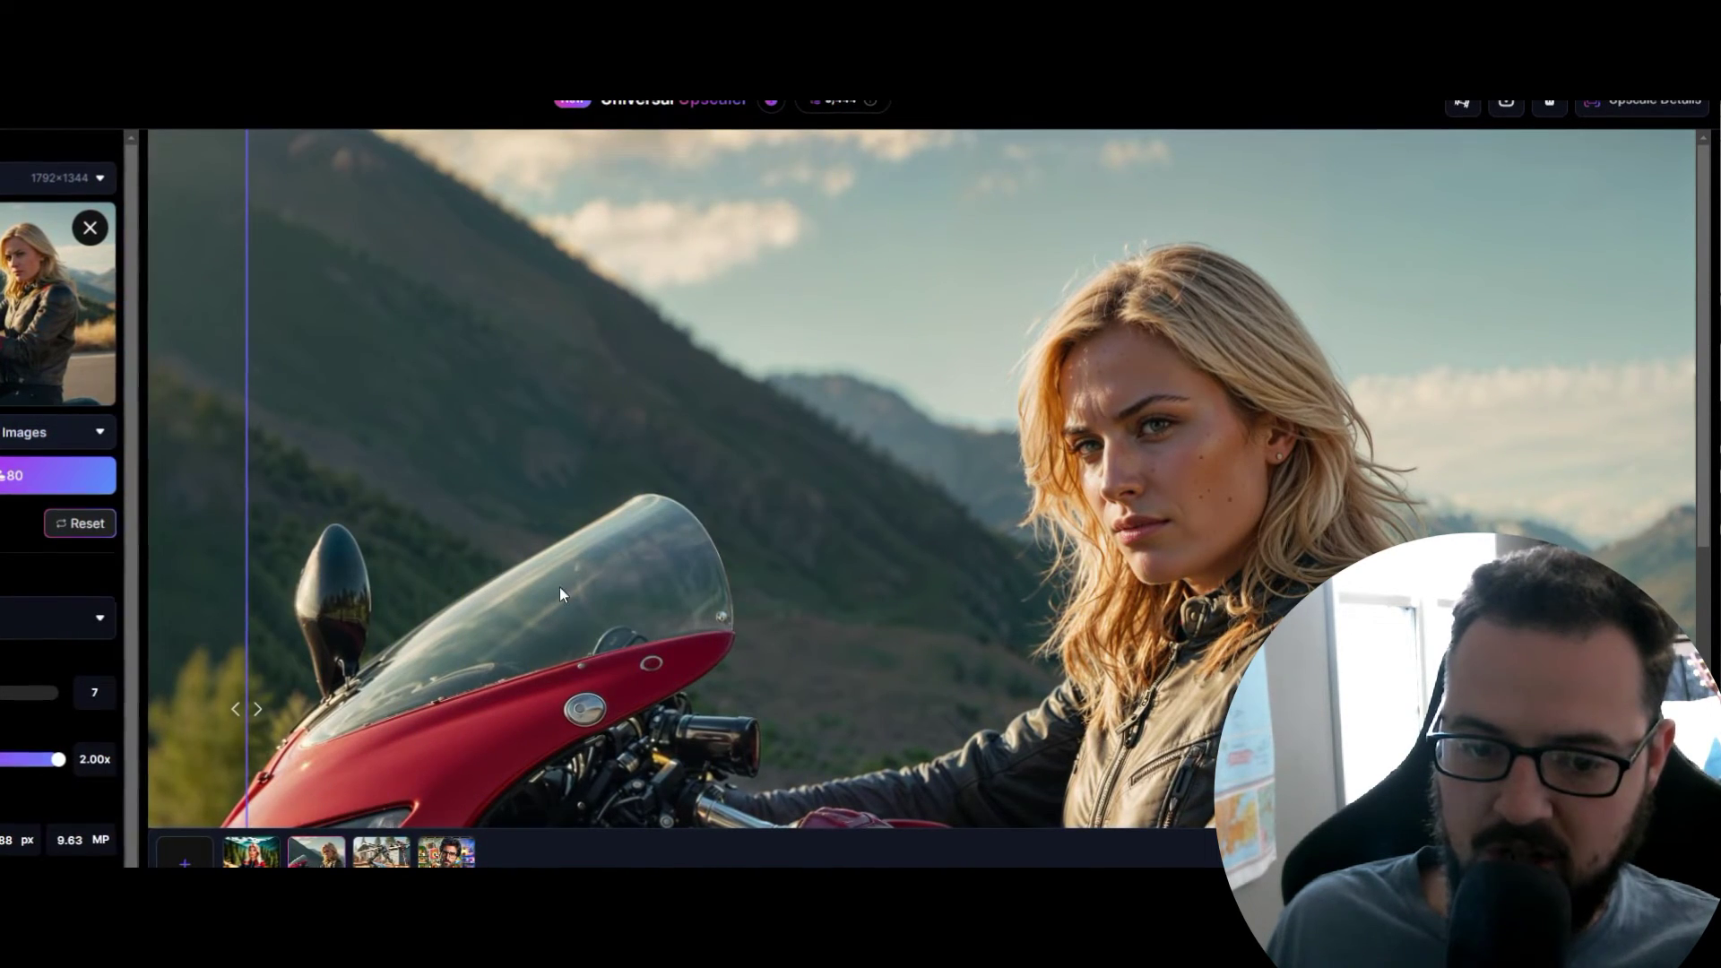
scroll(269, 538, "down", 5)
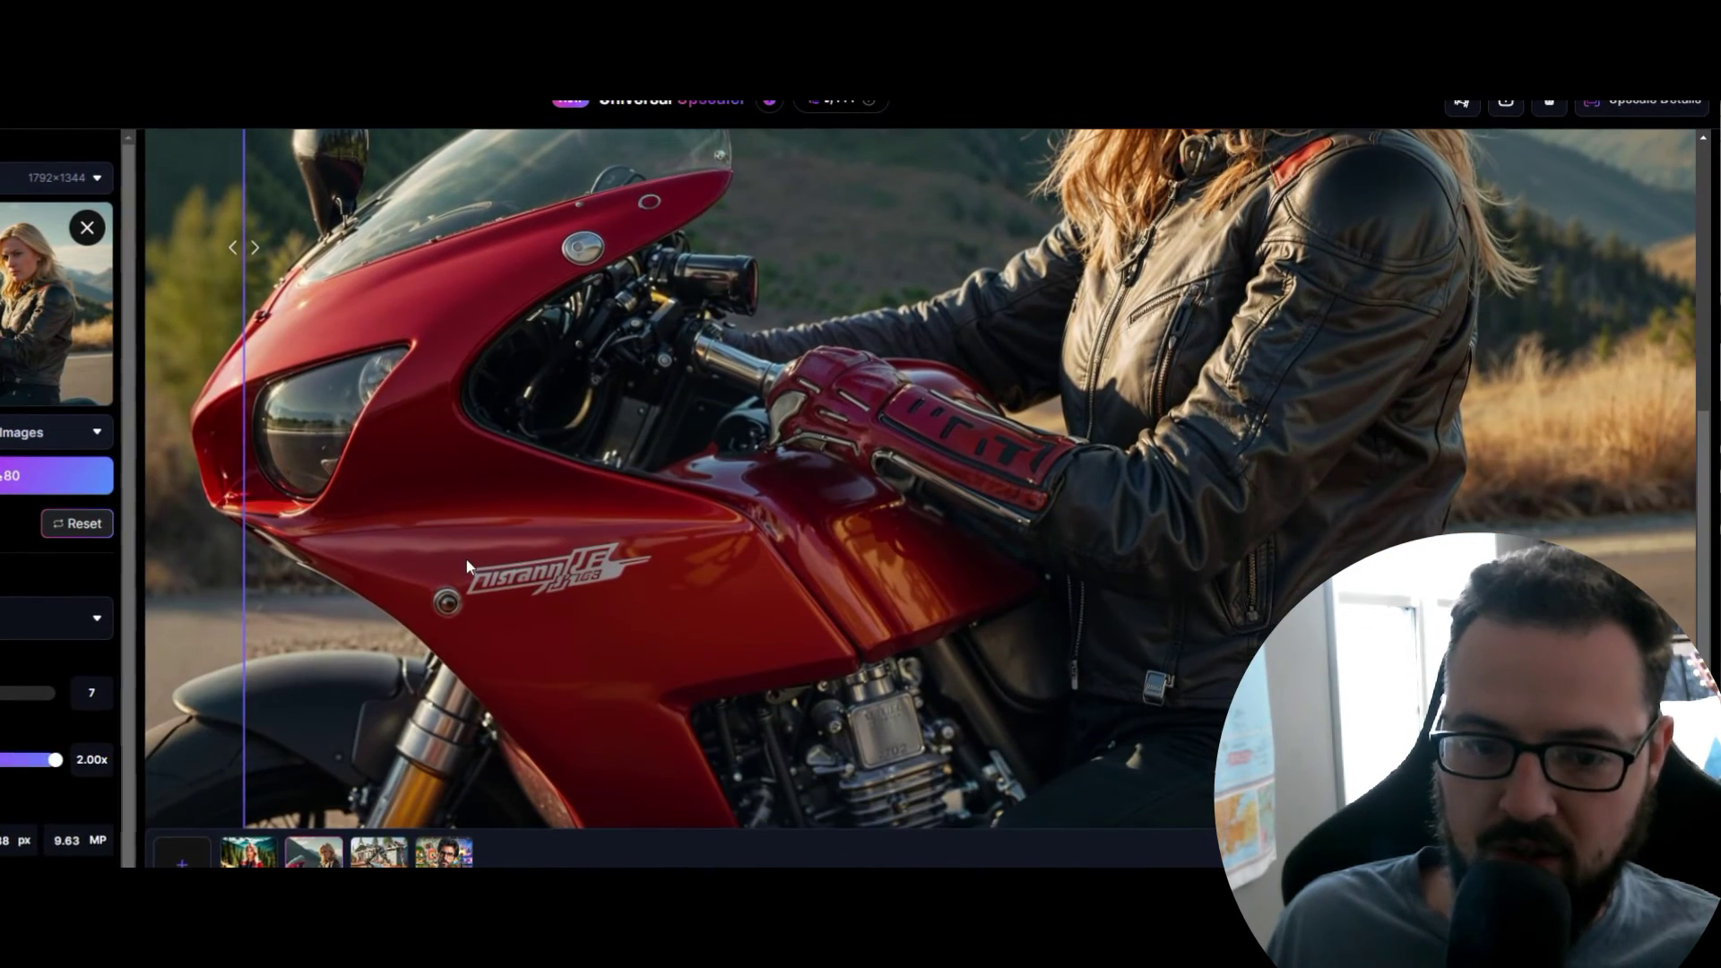
Compare original and upscale across the bike's fairing while scrolling over the bike.
left_click_drag(240, 406, 239, 269)
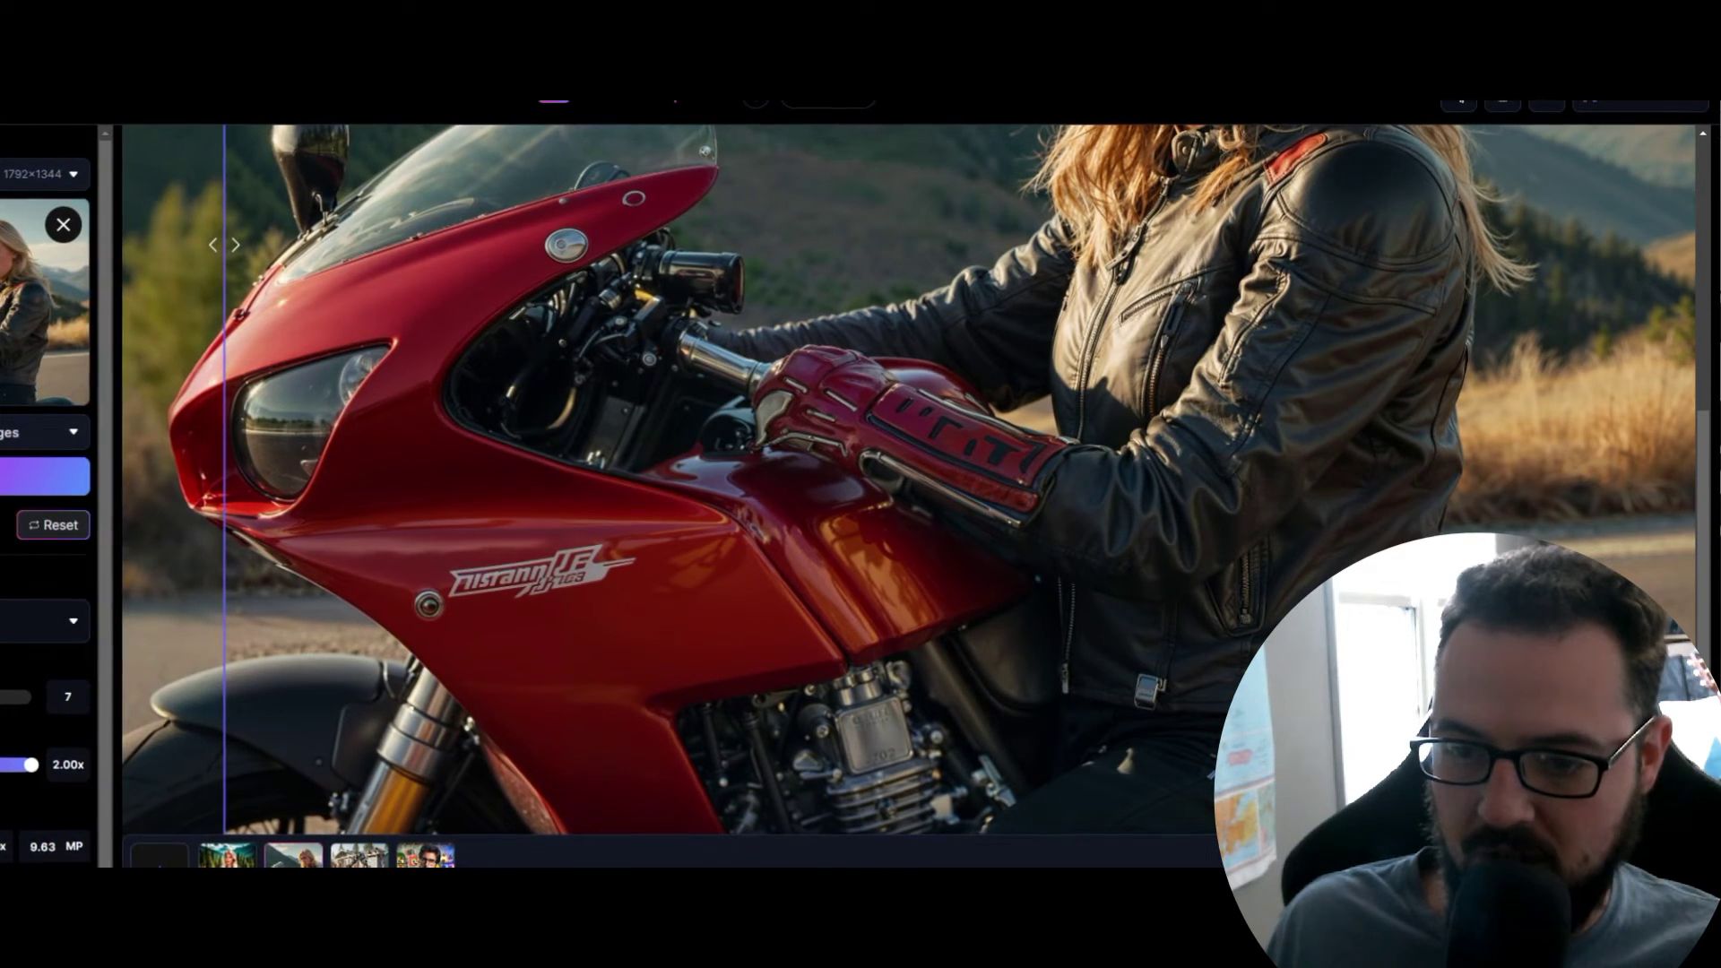
scroll(913, 480, "up", 1)
scroll(1182, 769, "up", 5)
scroll(1187, 767, "down", 5)
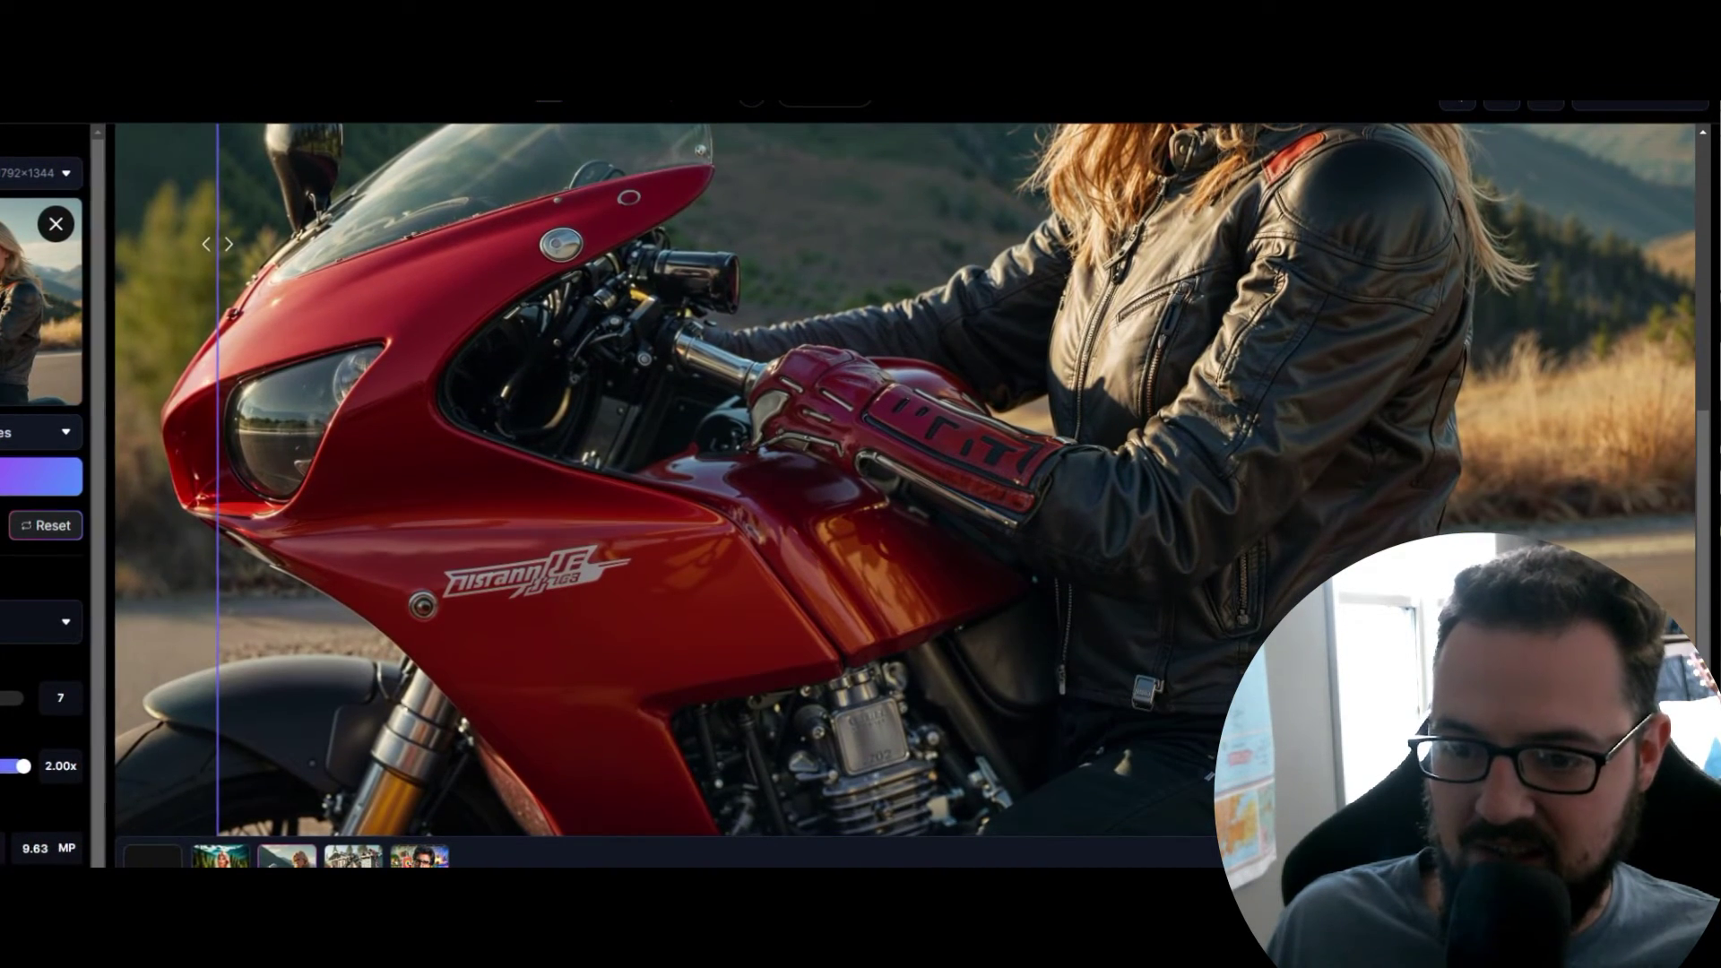
scroll(782, 622, "up", 5)
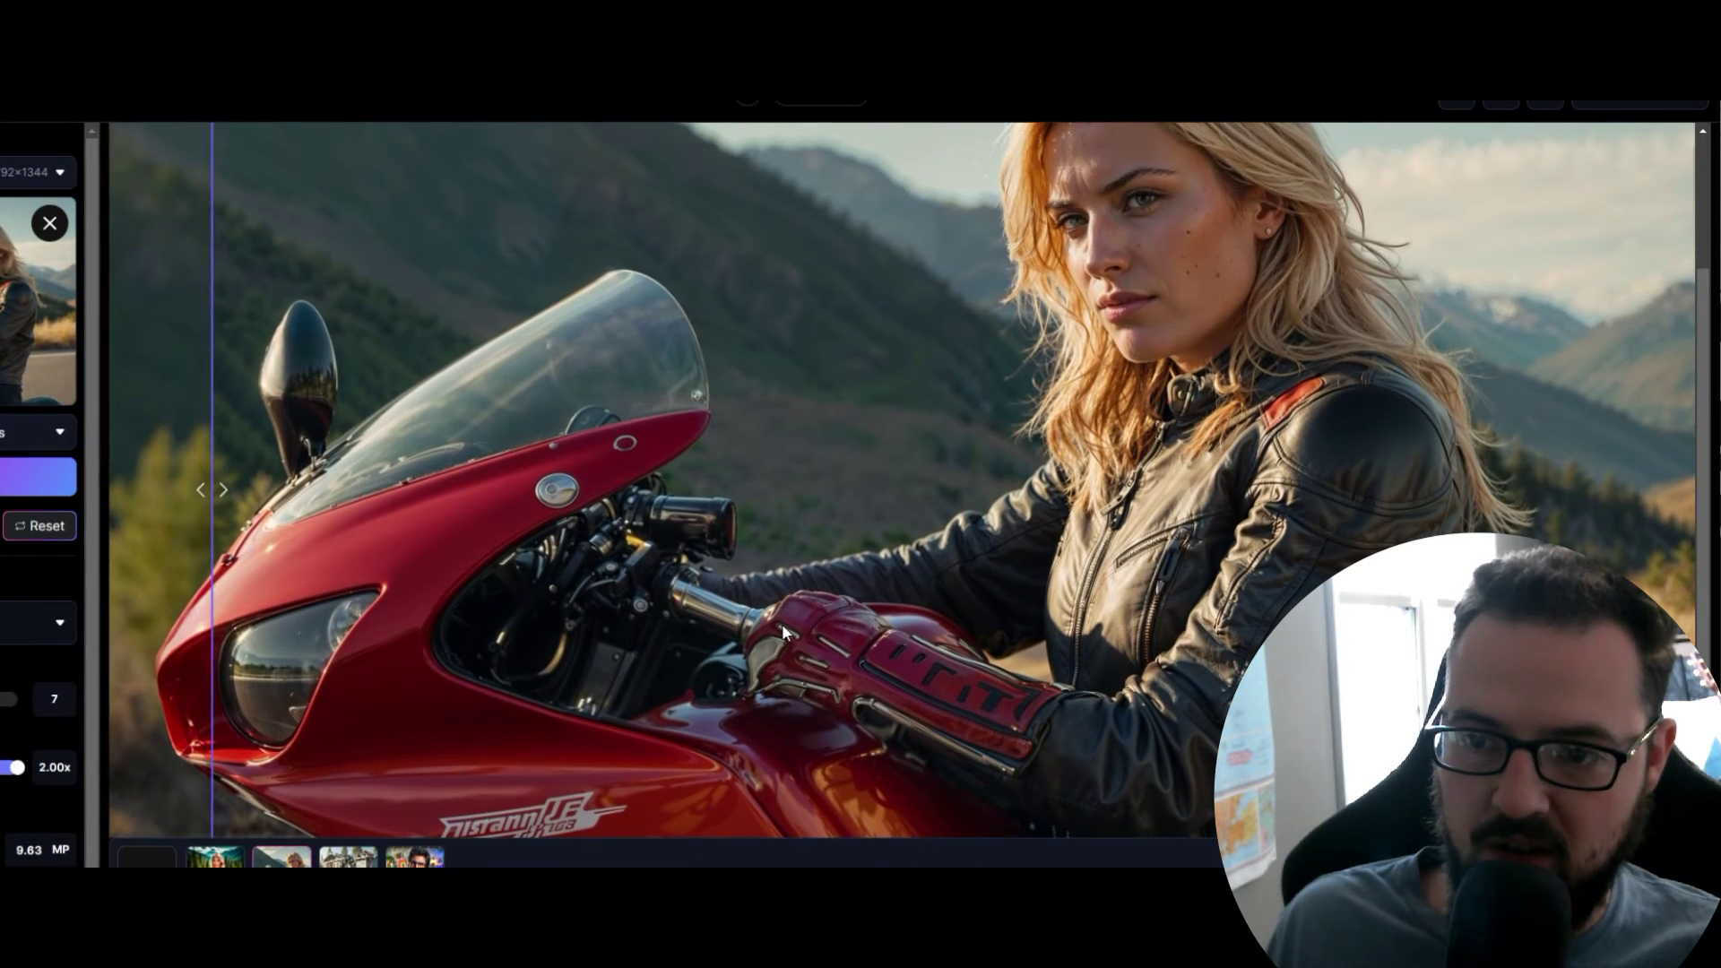
scroll(782, 622, "up", 3)
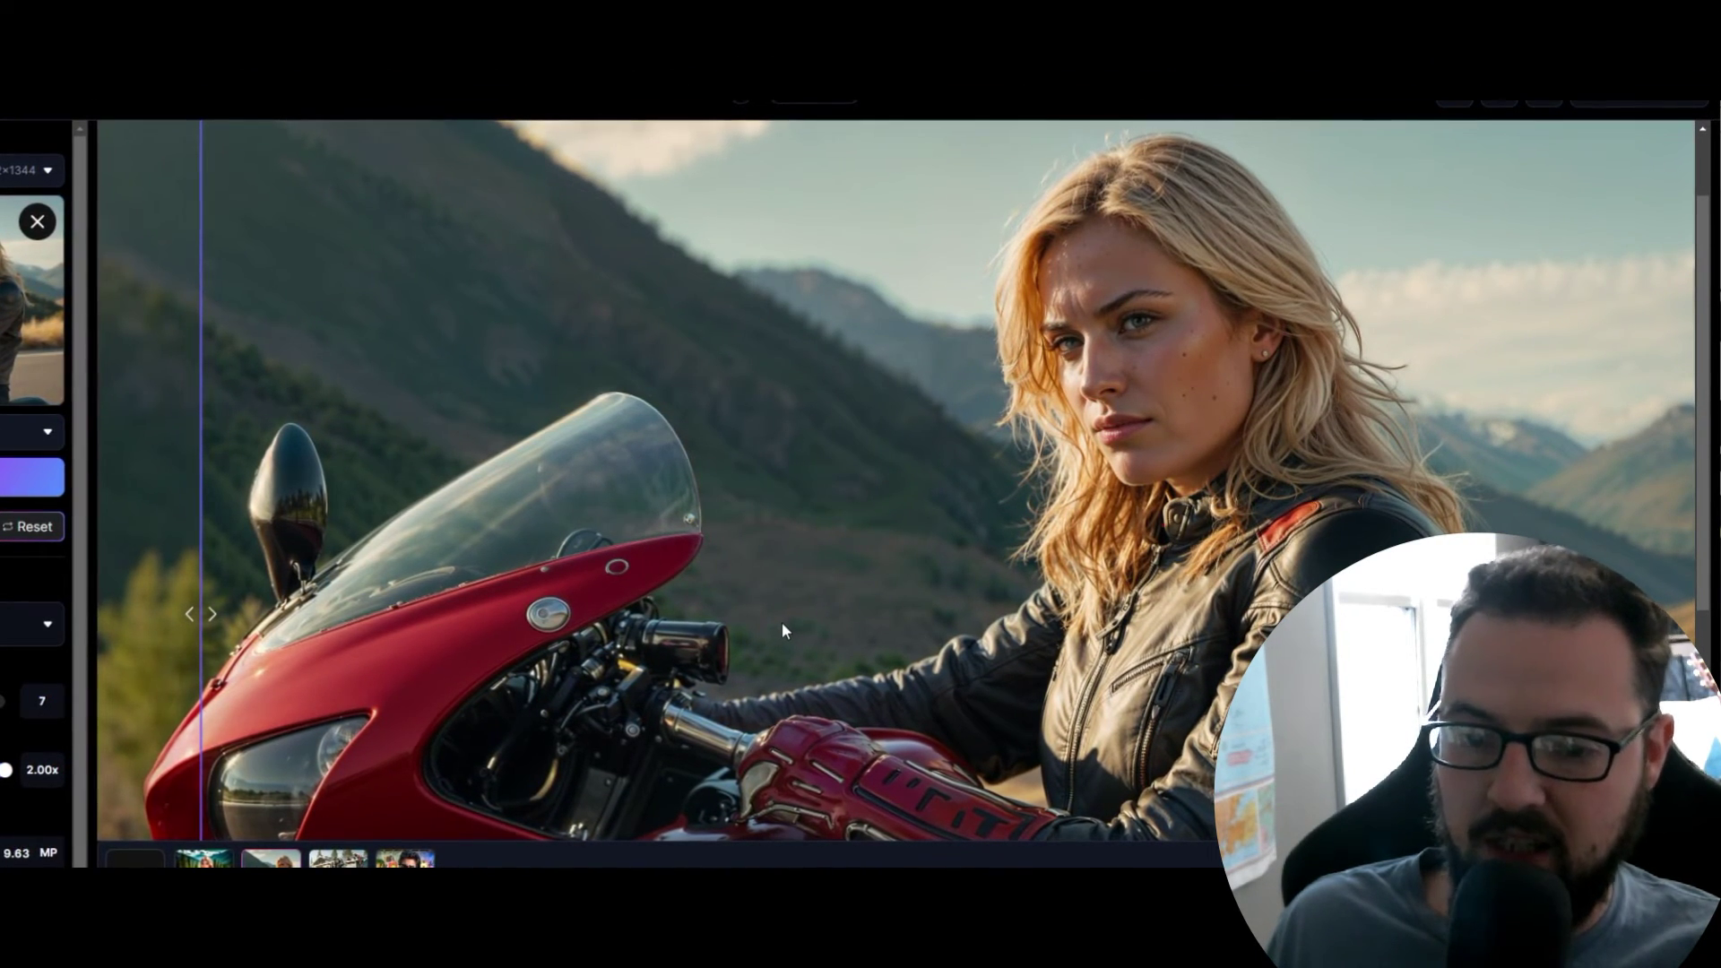
scroll(780, 622, "up", 2)
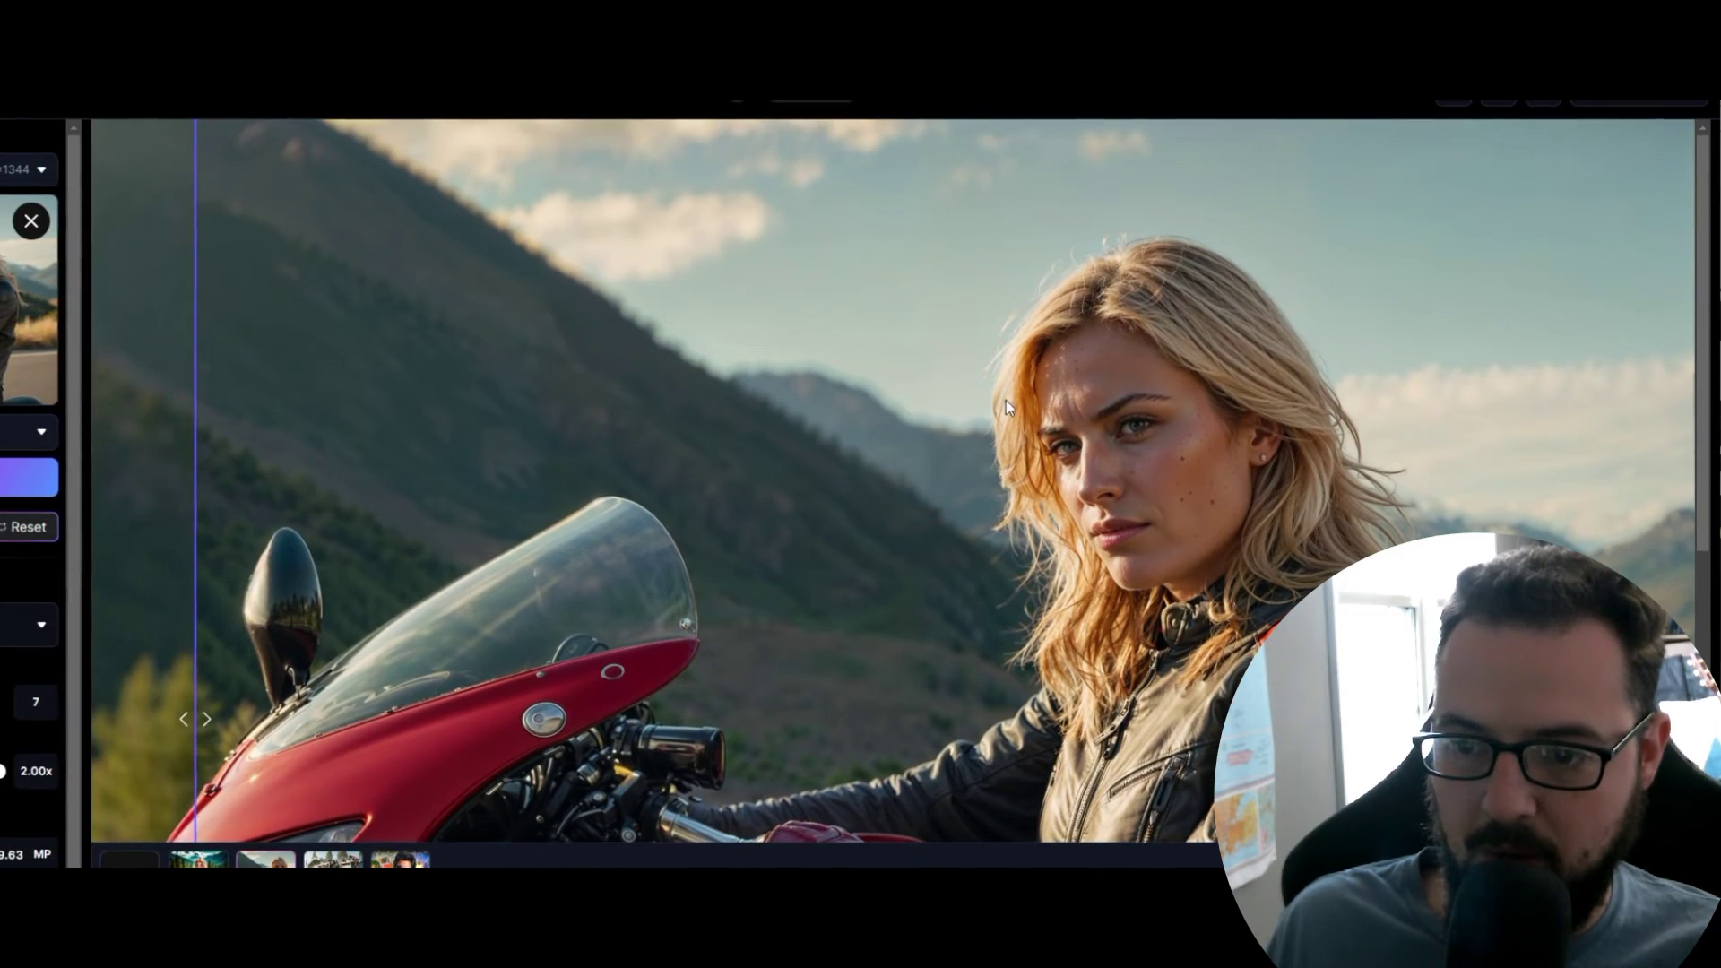
scroll(1250, 545, "down", 3)
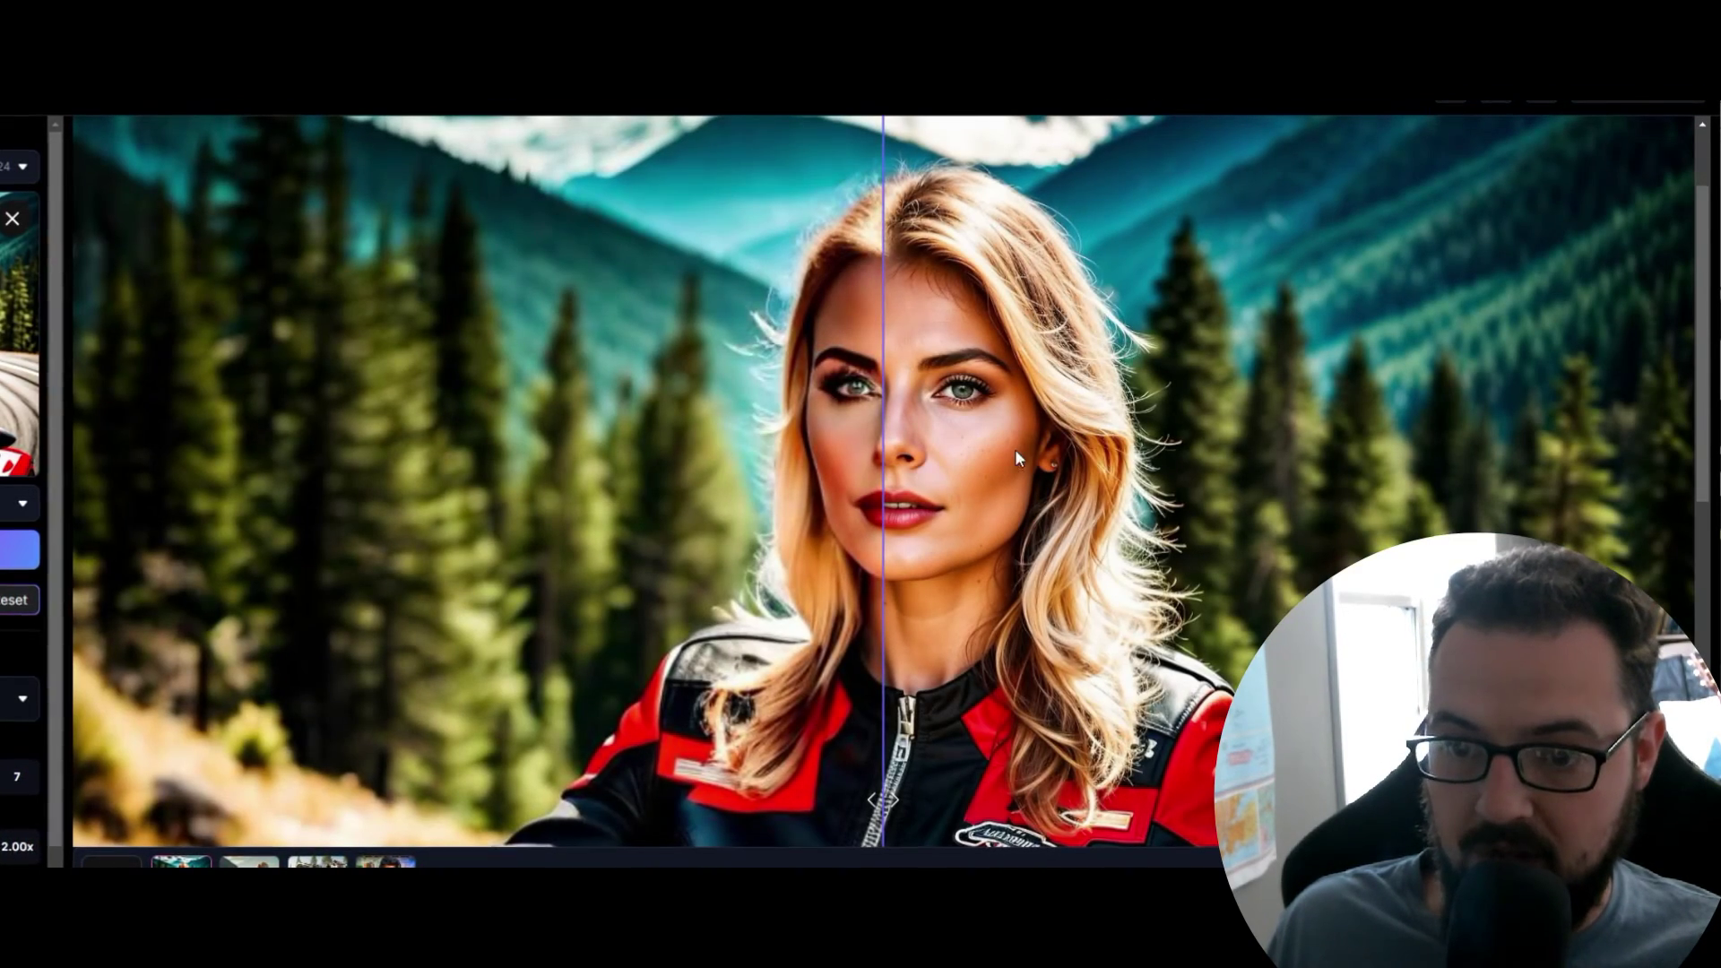
Show the forest rider's whole portrait upscaled, then compare the original and upscaled forest backdrop.
left_click_drag(874, 793, 51, 746)
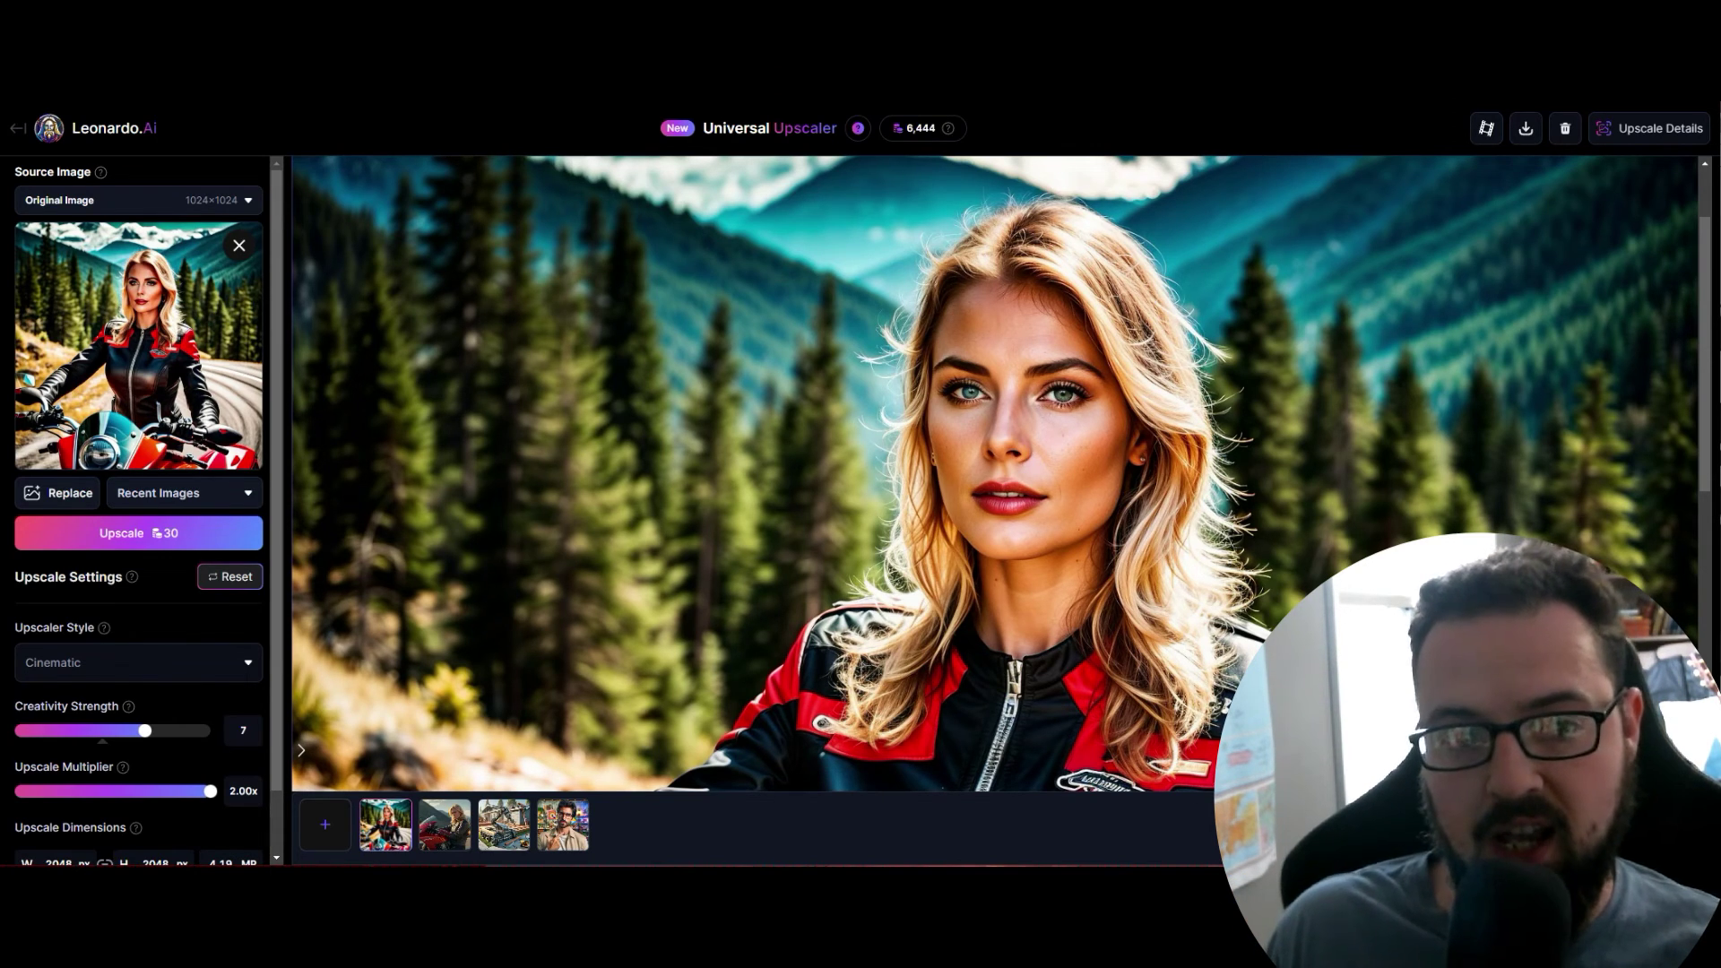
left_click_drag(300, 753, 611, 672)
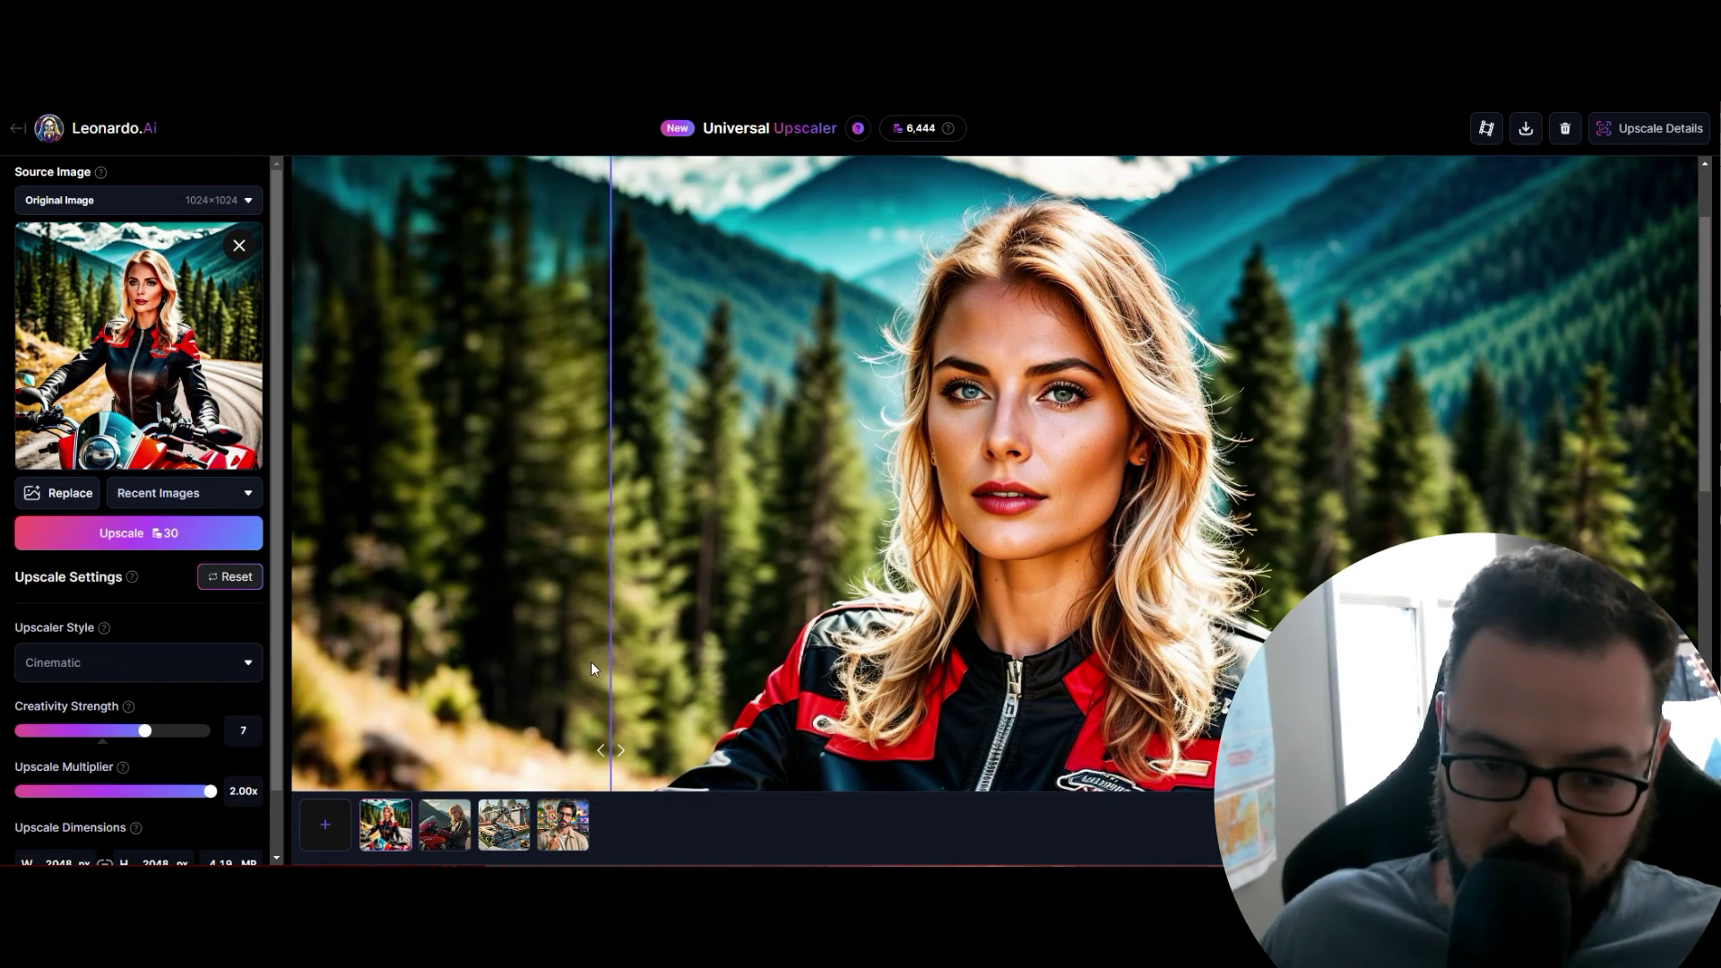